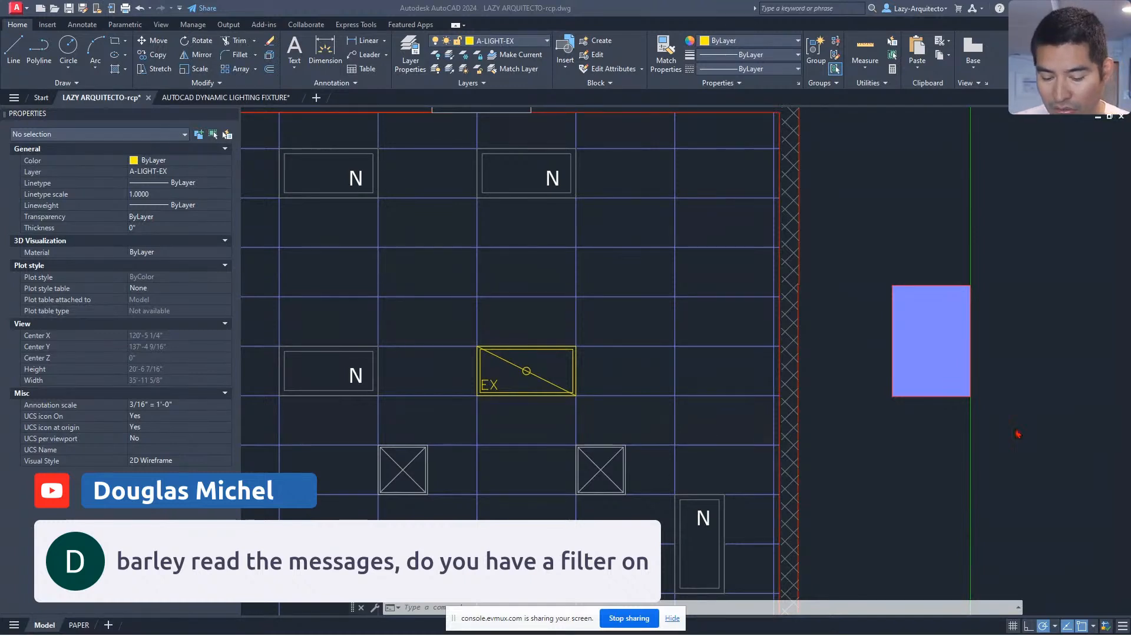
# - Examine the existing EX light fixture block and its place in the surrounding ceiling grid
pyautogui.click(672, 619)
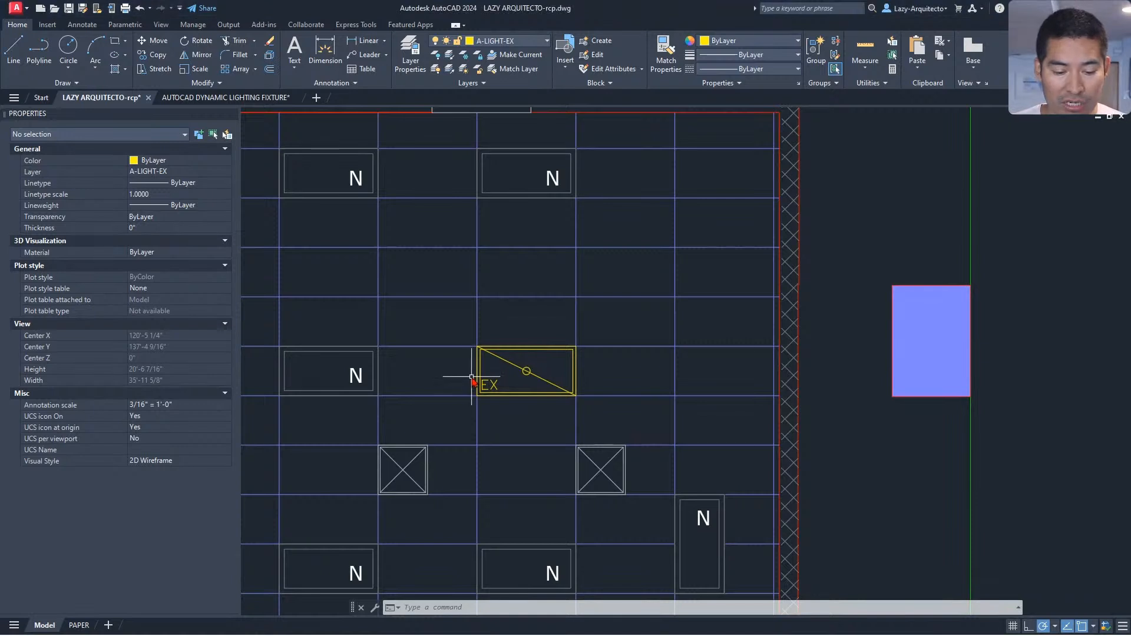
pyautogui.moveTo(468, 384); pyautogui.dragTo(462, 310, button='middle')
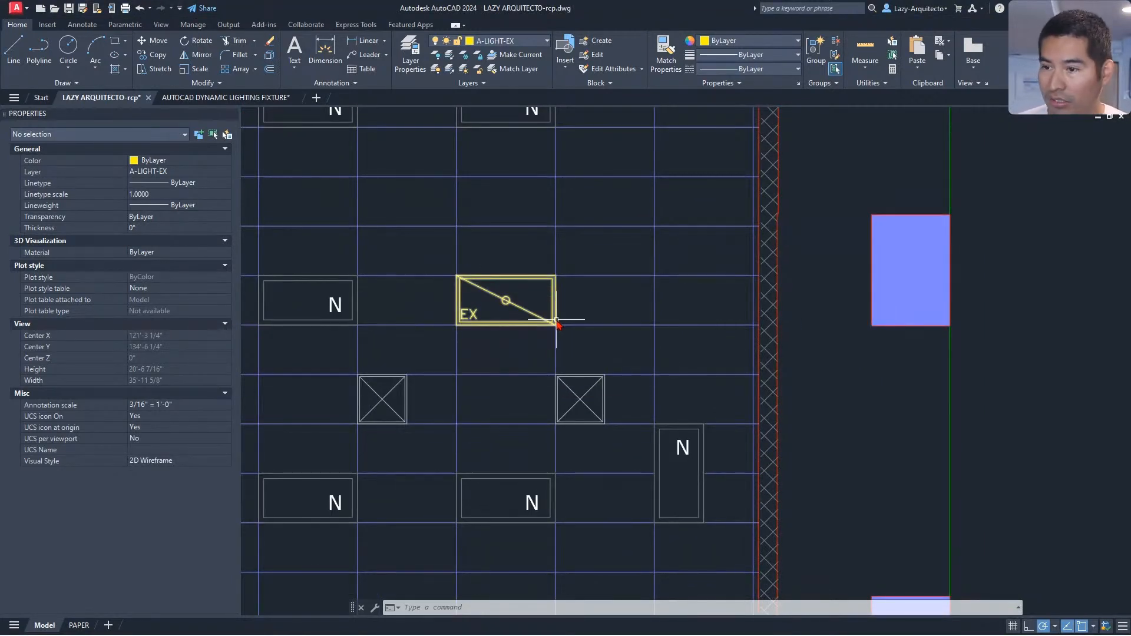
pyautogui.moveTo(568, 320); pyautogui.dragTo(526, 346, button='middle')
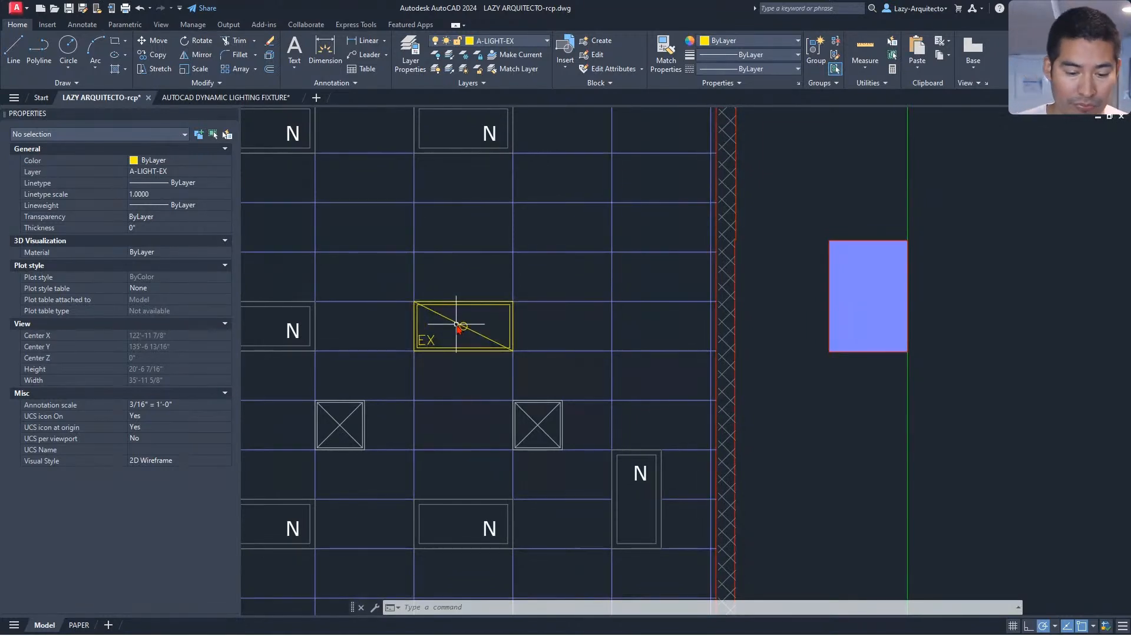
pyautogui.click(516, 334)
pyautogui.moveTo(517, 333); pyautogui.dragTo(508, 340, button='middle')
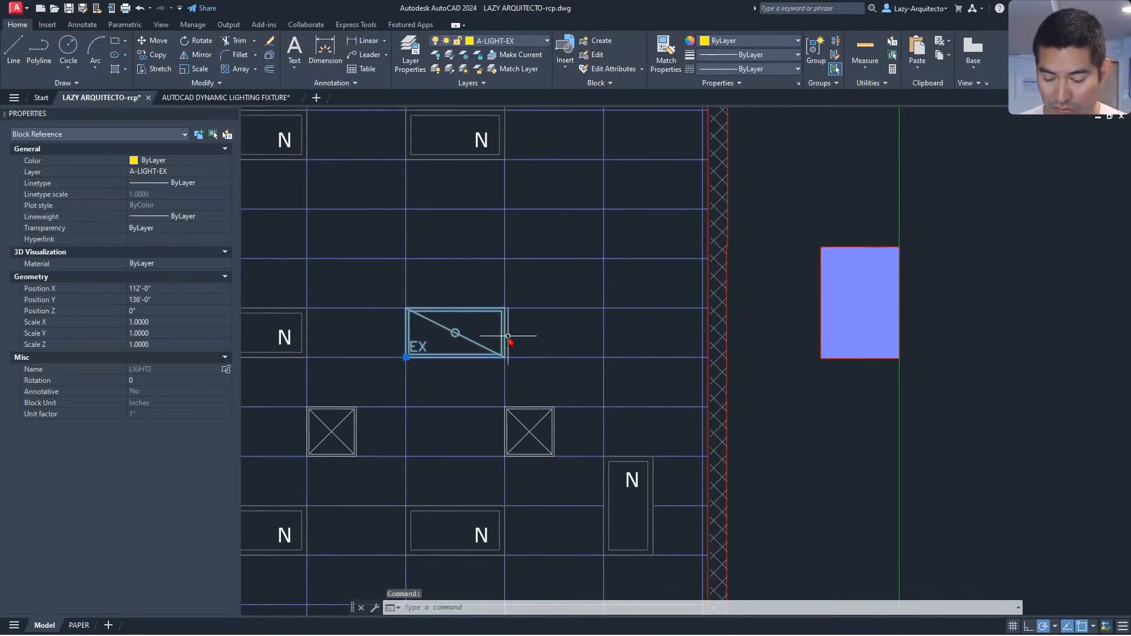
pyautogui.press('Escape')
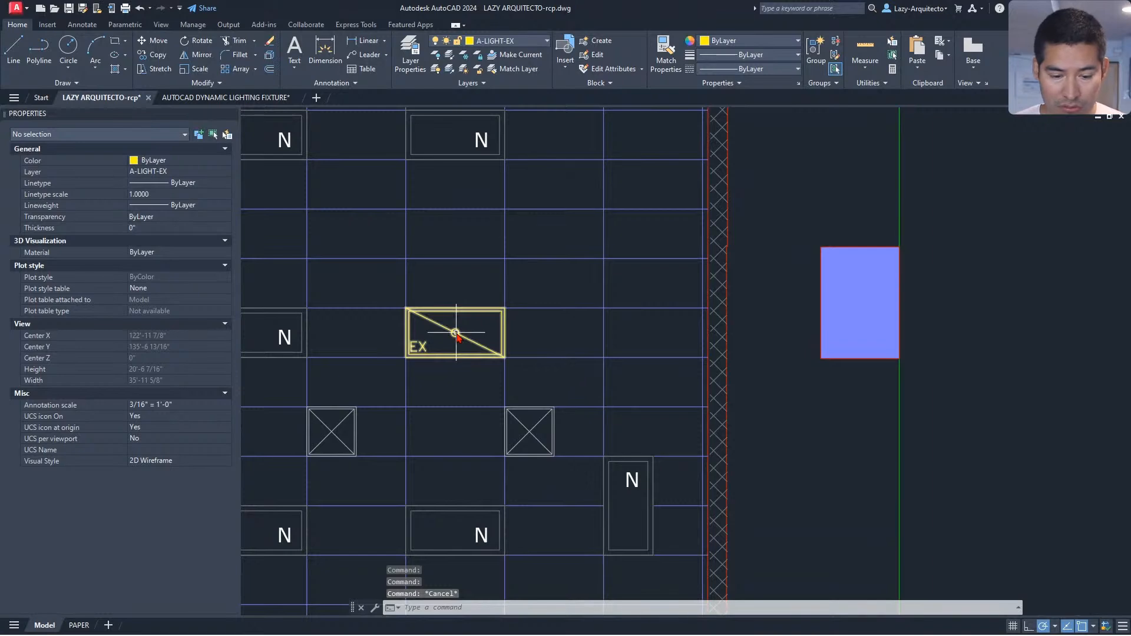
pyautogui.moveTo(476, 325); pyautogui.dragTo(478, 324, button='middle')
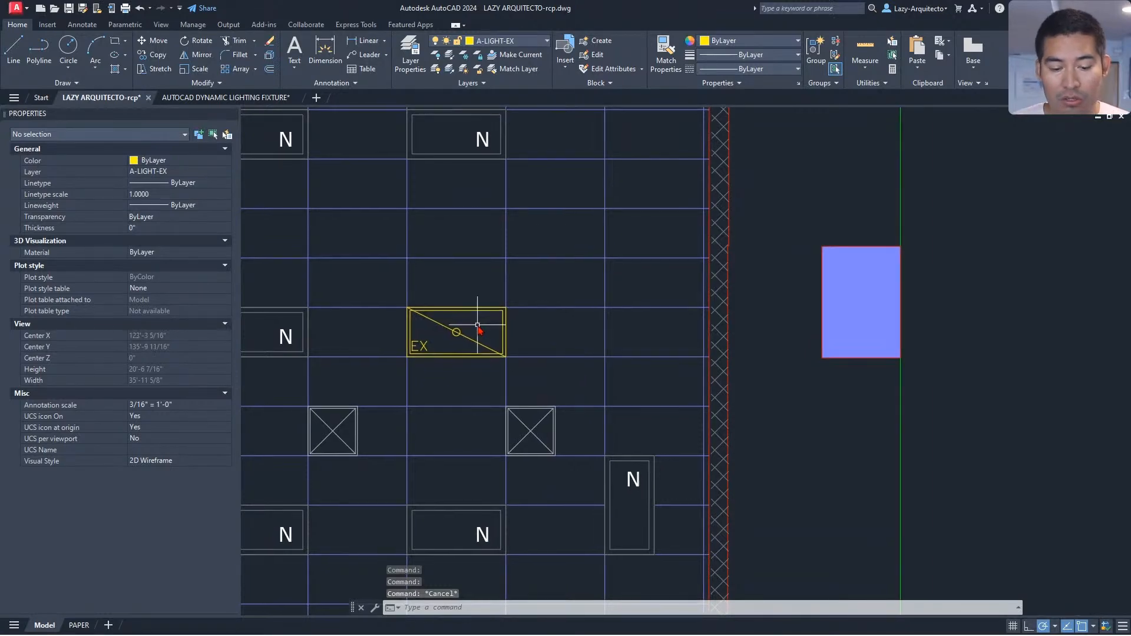
pyautogui.scroll(-3, 507, 328)
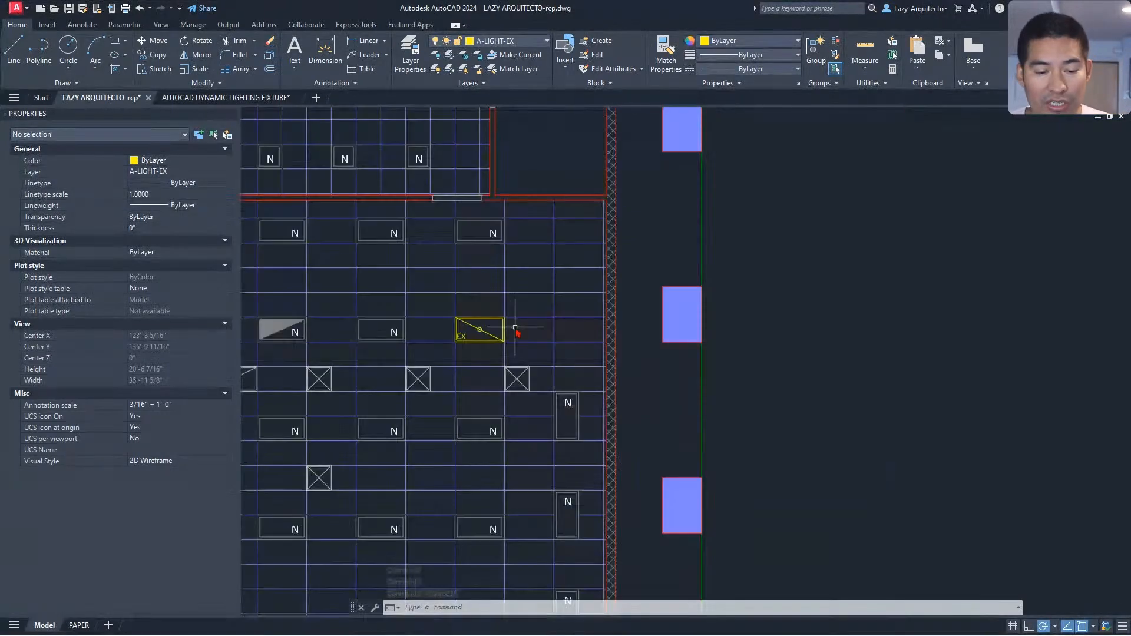
pyautogui.scroll(-3, 515, 327)
pyautogui.scroll(8, 515, 328)
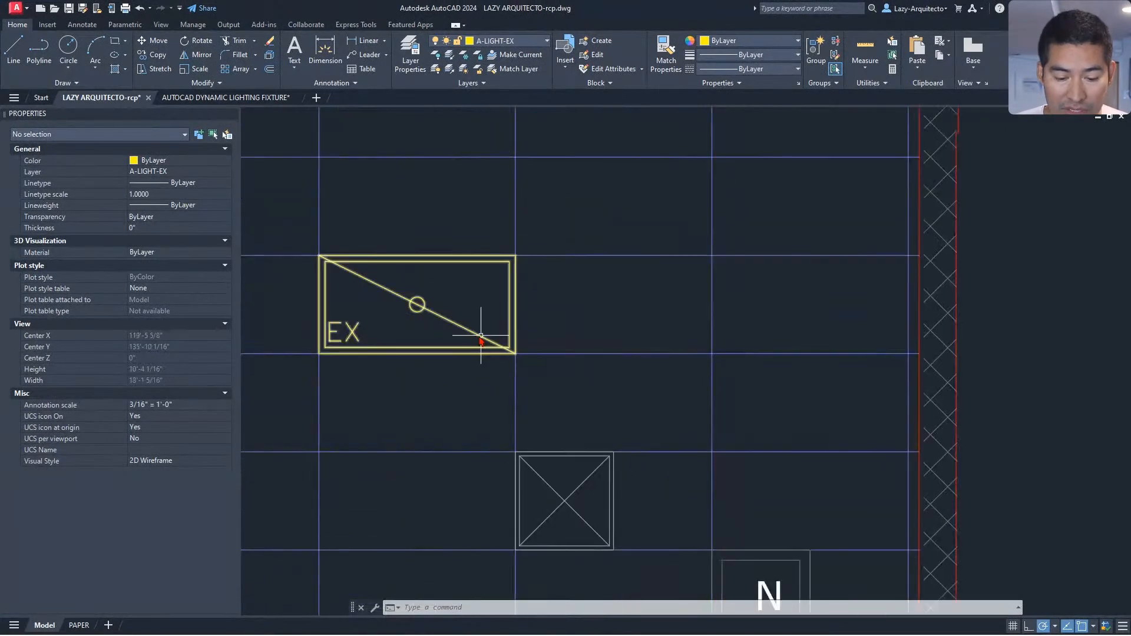
# - Copy the EX light fixture 8'-0" to the right onto the ceiling grid intersection beside the wall
pyautogui.click(479, 335)
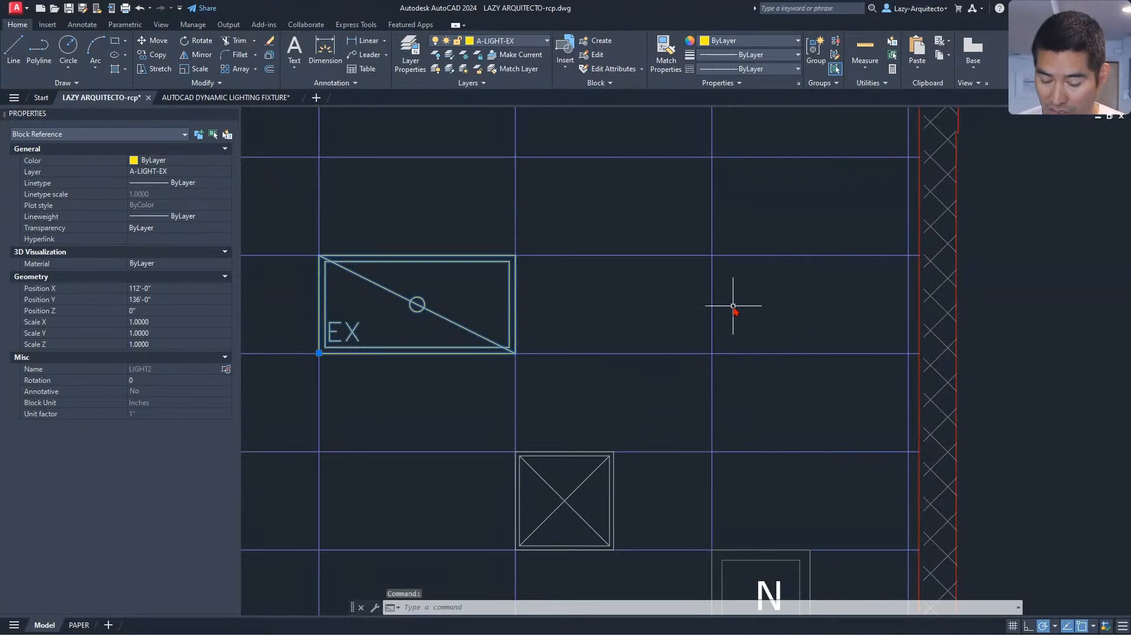
pyautogui.click(319, 354)
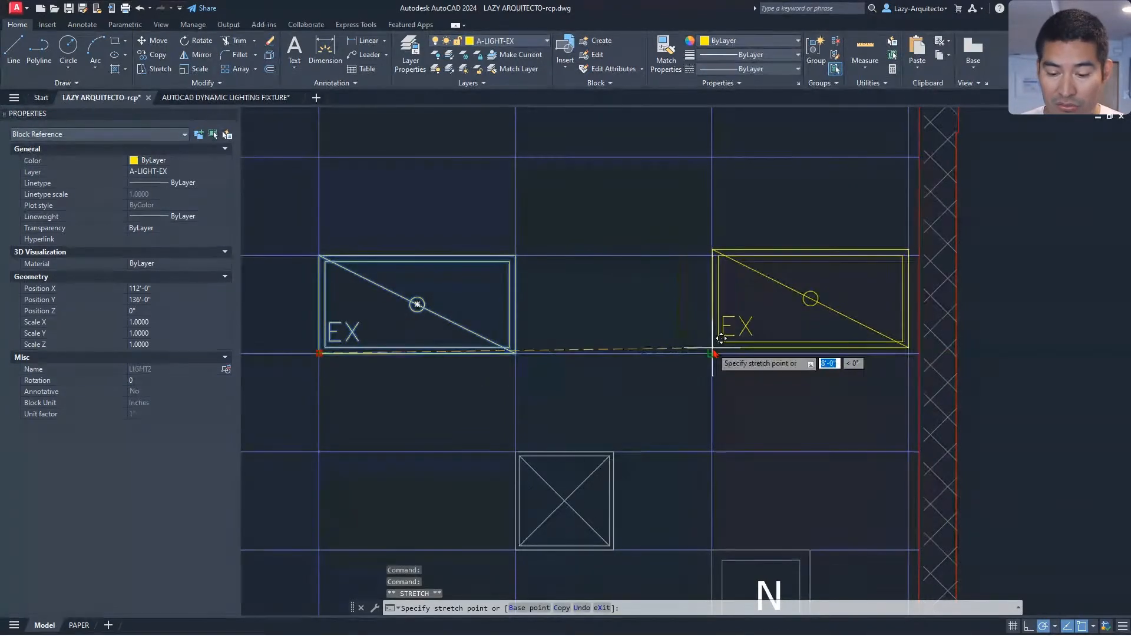
pyautogui.keyDown('ctrl'); pyautogui.click(715, 354); pyautogui.keyUp('ctrl')
pyautogui.scroll(-3, 723, 383)
pyautogui.press('Escape')
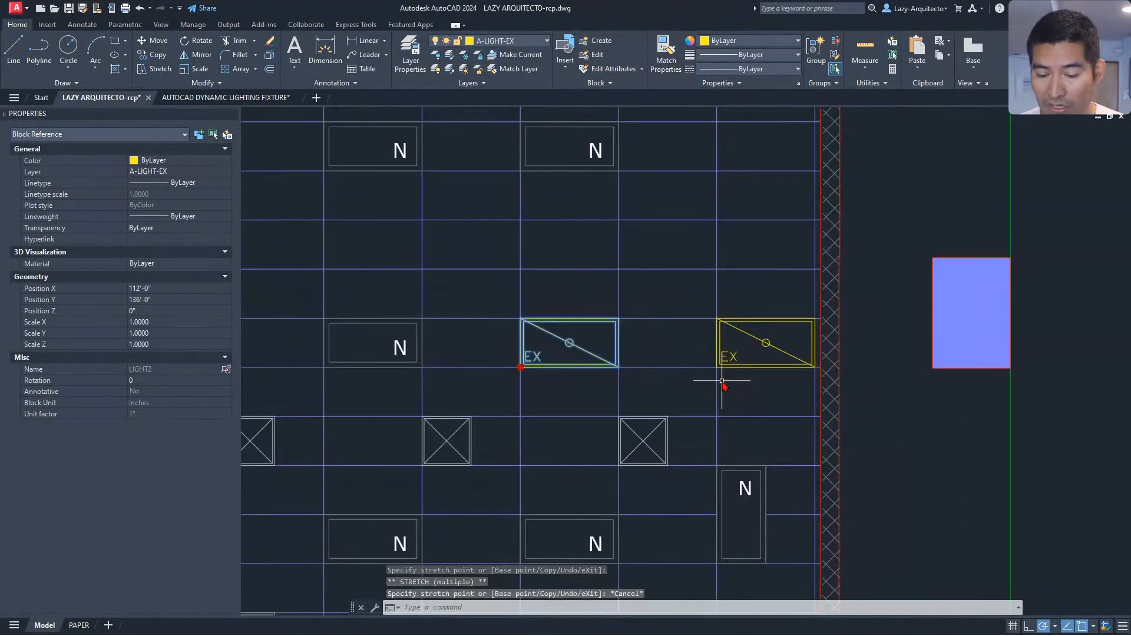
pyautogui.scroll(3, 745, 358)
pyautogui.moveTo(741, 361)
pyautogui.mouseDown(button='middle')
pyautogui.moveTo(639, 391)
pyautogui.moveTo(736, 375)
pyautogui.mouseUp(button='middle')
pyautogui.press('Escape')
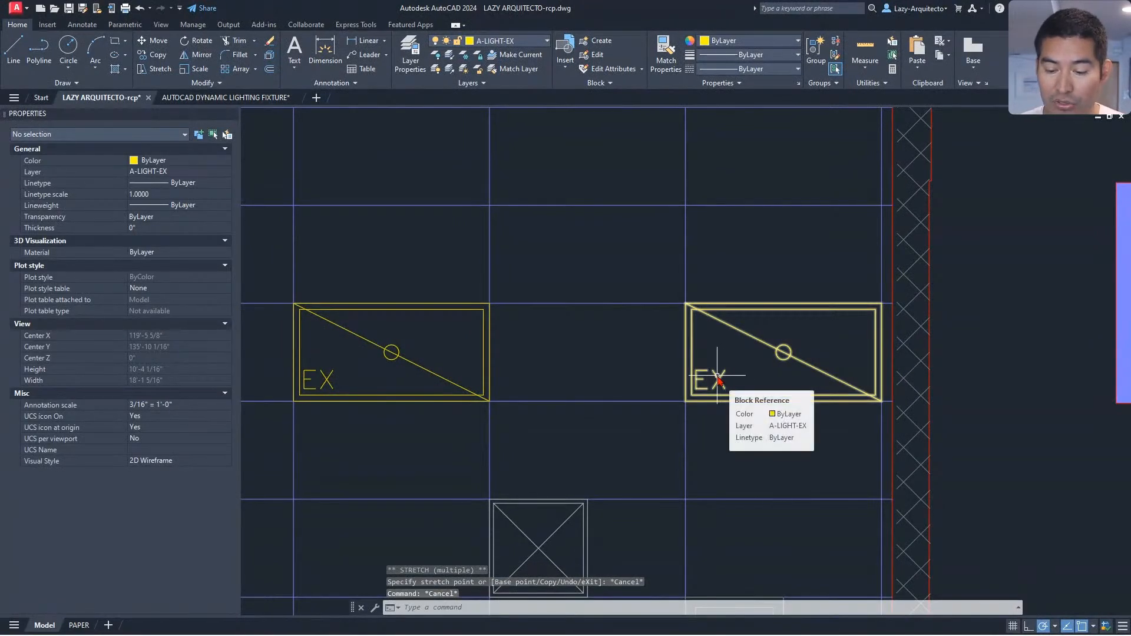
# - Open the copied fixture's LIGHT2 block definition in the Block Editor
pyautogui.click(718, 377)
pyautogui.doubleClick(717, 378)
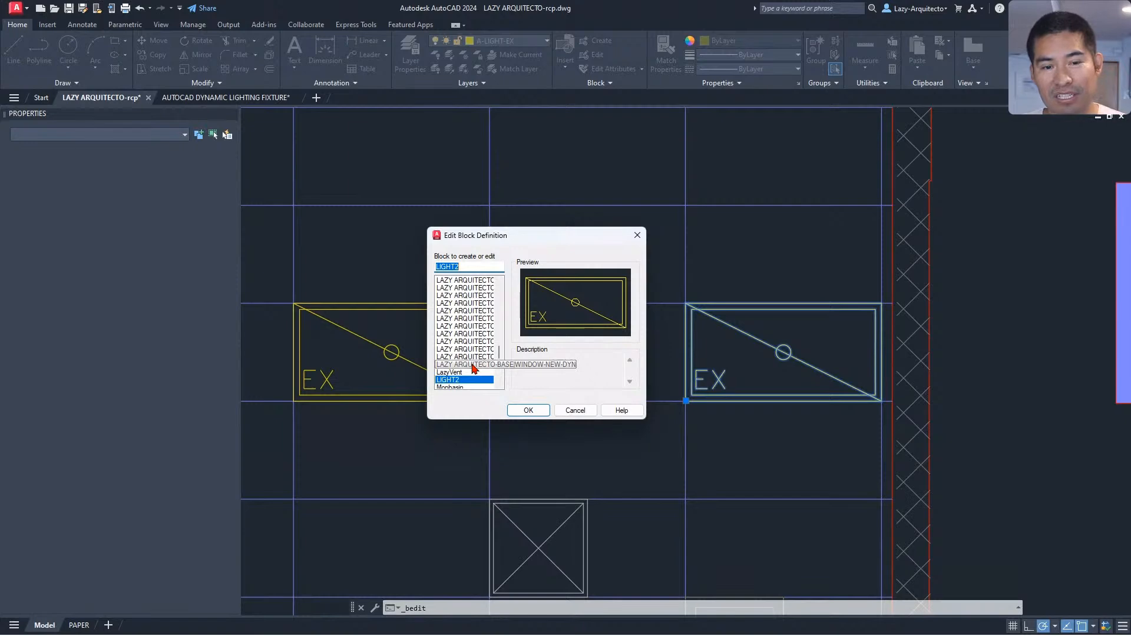
pyautogui.click(529, 411)
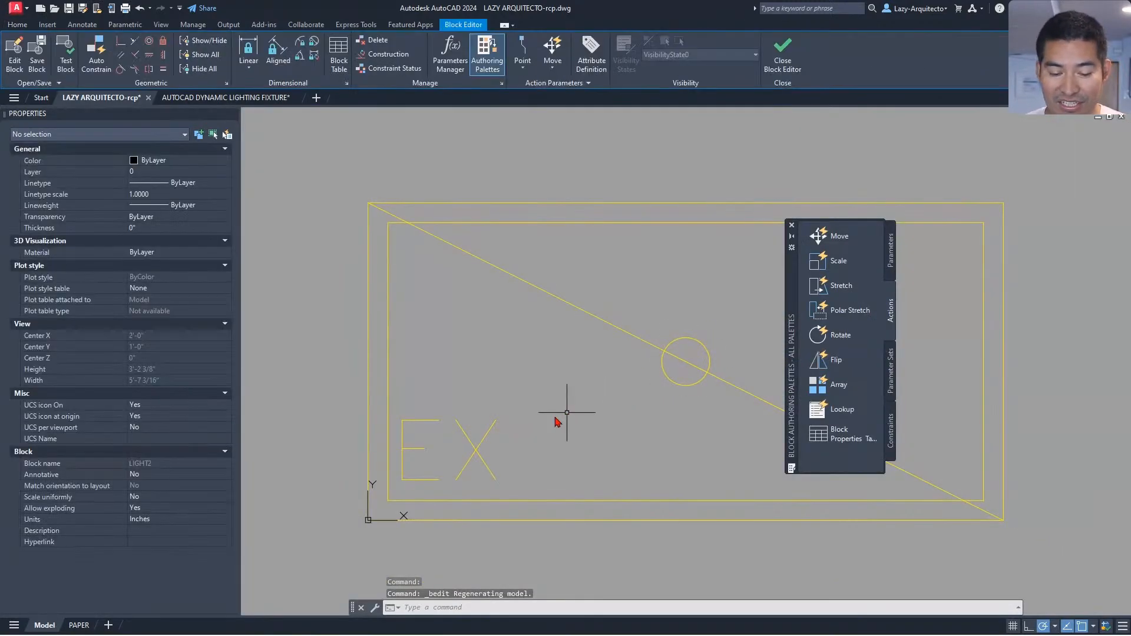
# - Change the block's EX text to NEW and close the Block Editor, saving the changes to LIGHT2
pyautogui.click(478, 423)
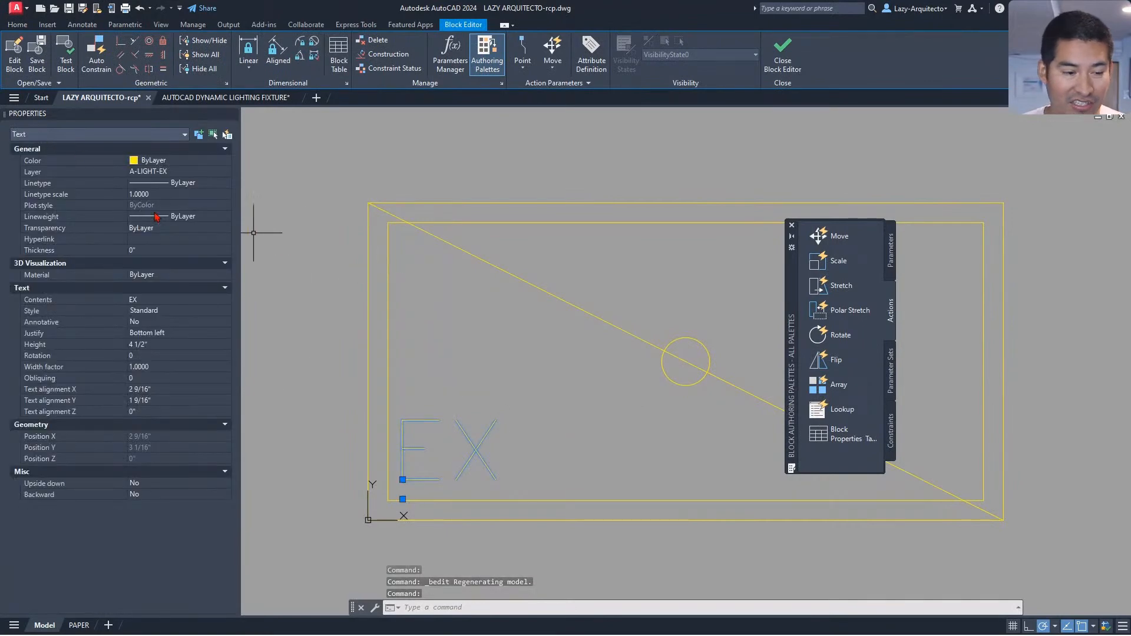
pyautogui.doubleClick(406, 423)
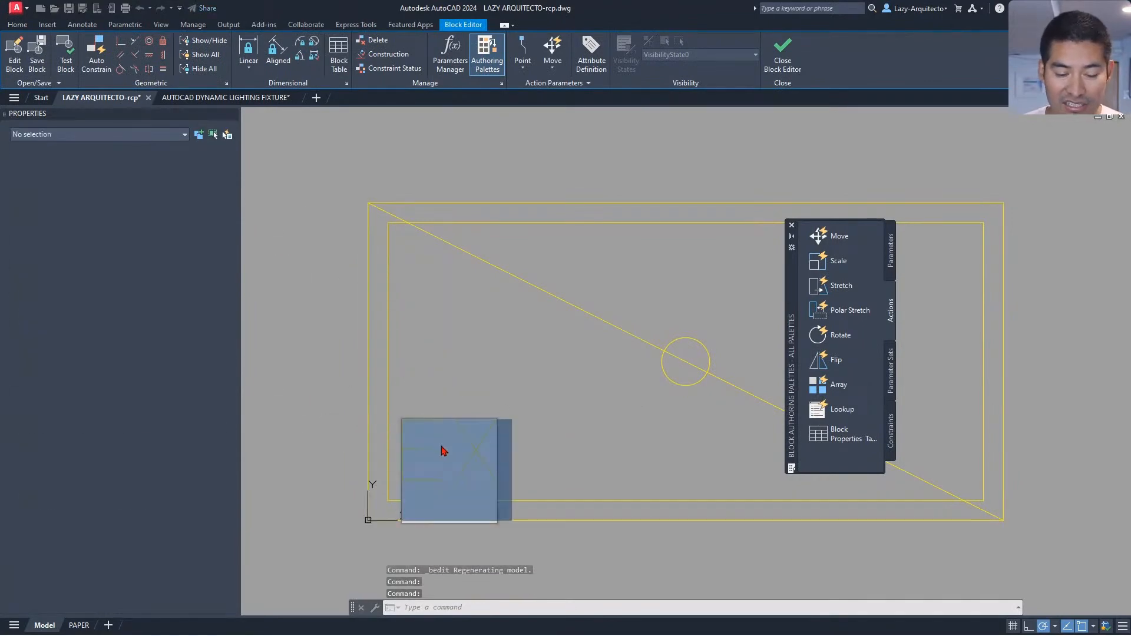
pyautogui.write('JGN')
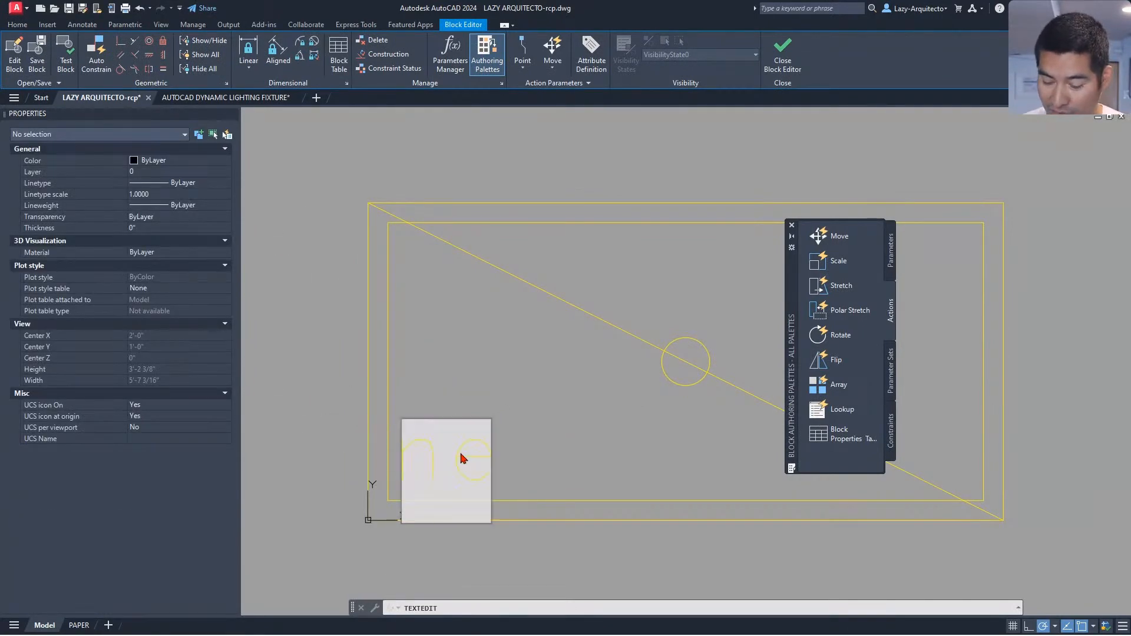
pyautogui.press('BackSpace')
pyautogui.press('BackSpace')
pyautogui.press('BackSpace')
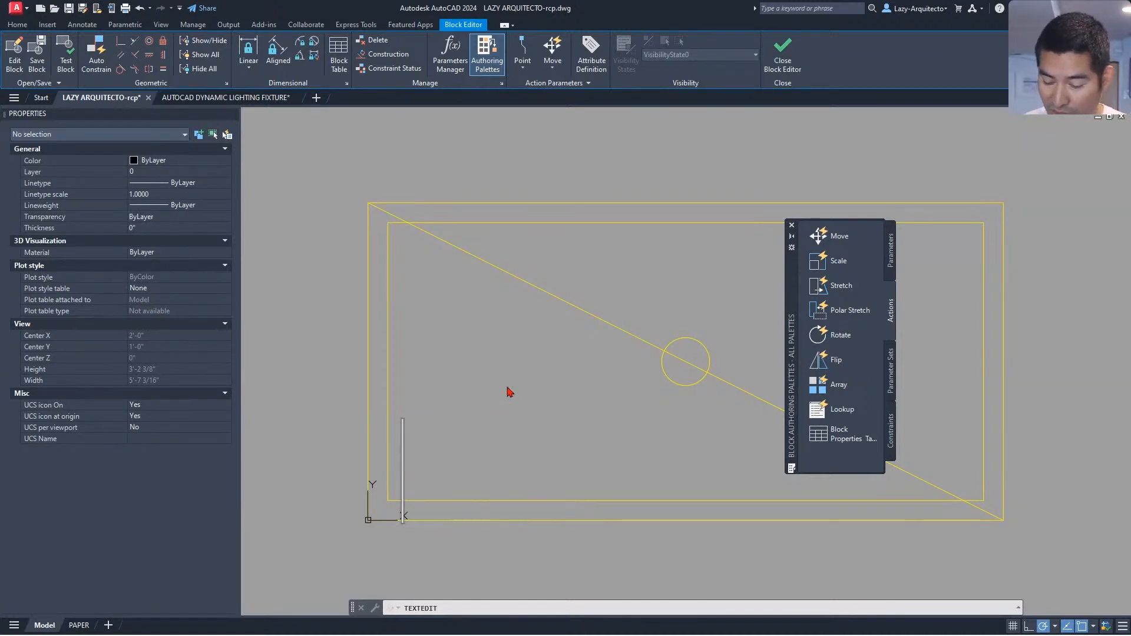
pyautogui.write('NEW')
pyautogui.press('Return')
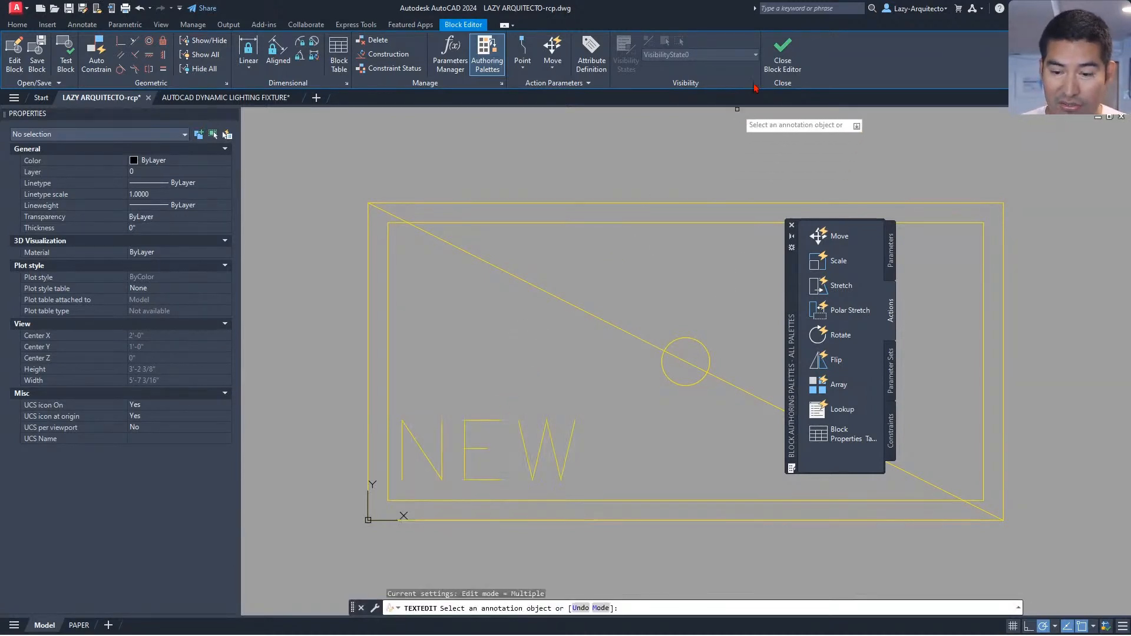
pyautogui.click(783, 54)
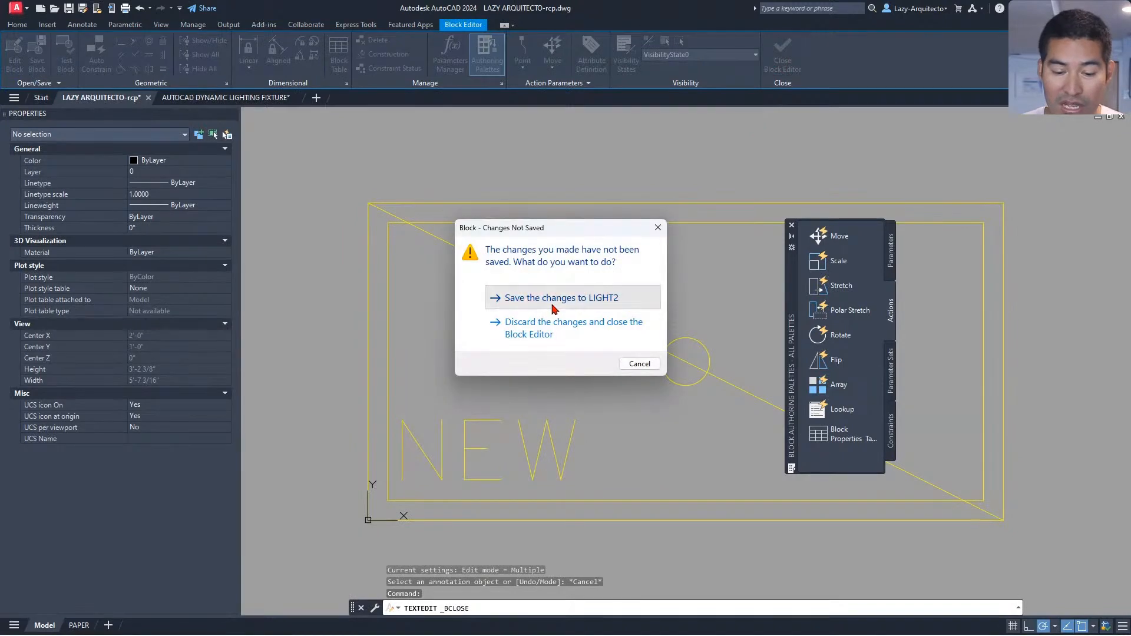
pyautogui.click(553, 298)
pyautogui.scroll(-3, 581, 336)
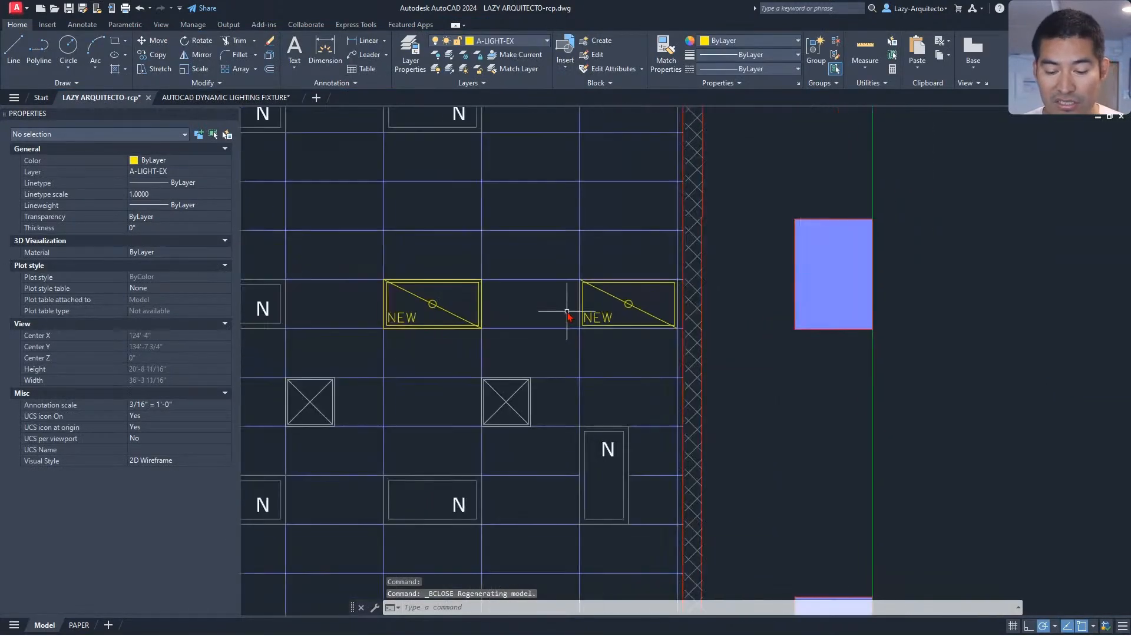
pyautogui.click(621, 284)
pyautogui.write('RO')
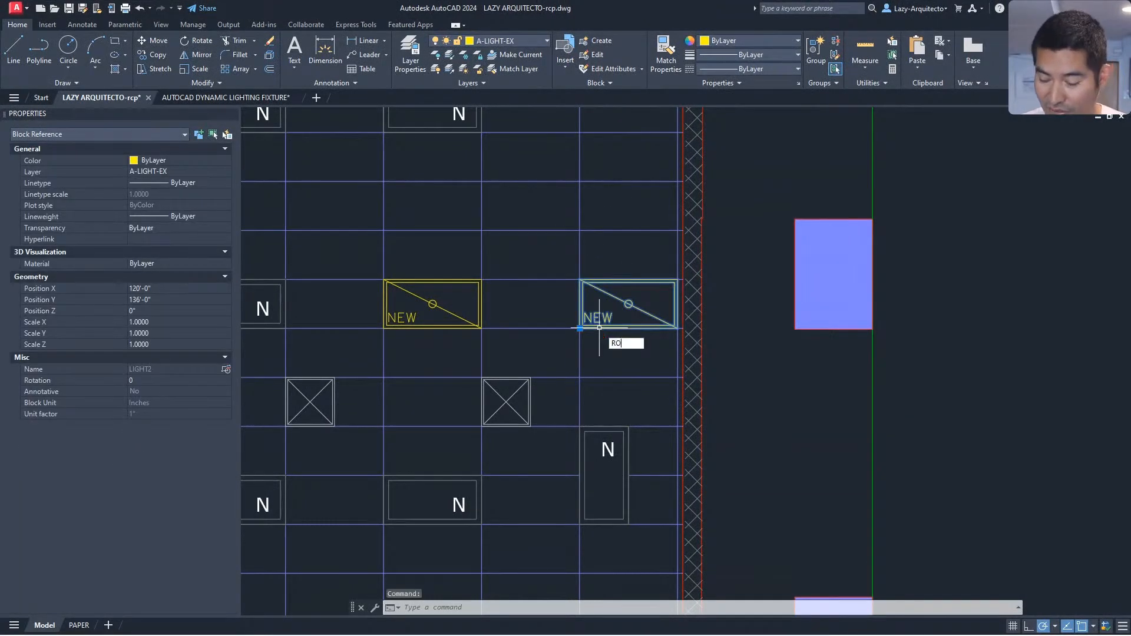
pyautogui.press('Return')
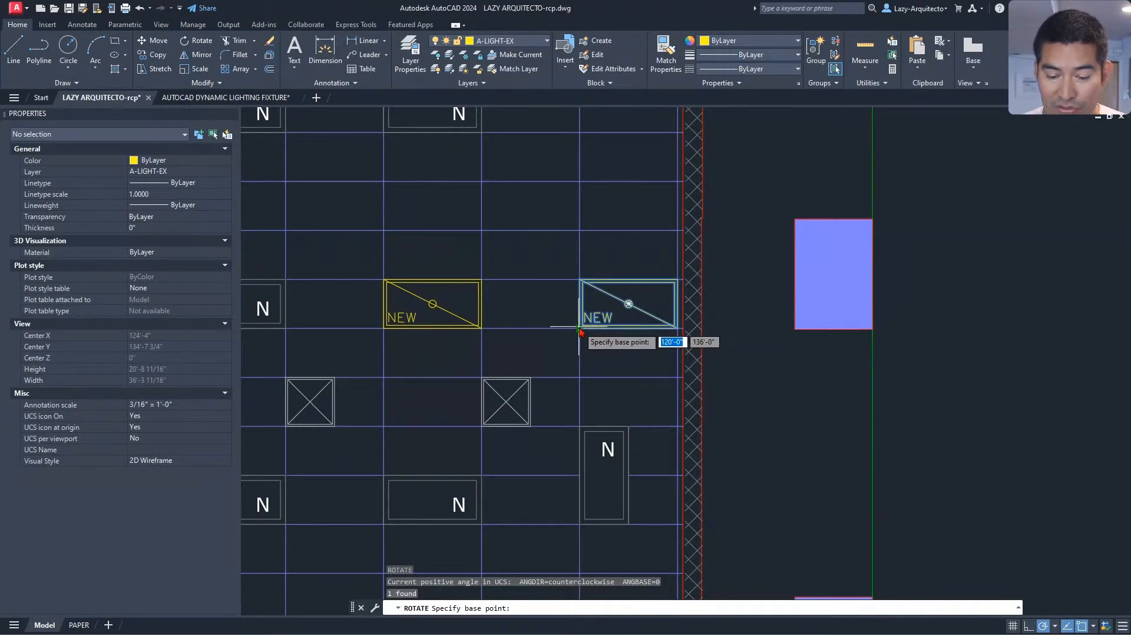
pyautogui.scroll(5, 581, 330)
pyautogui.click(582, 325)
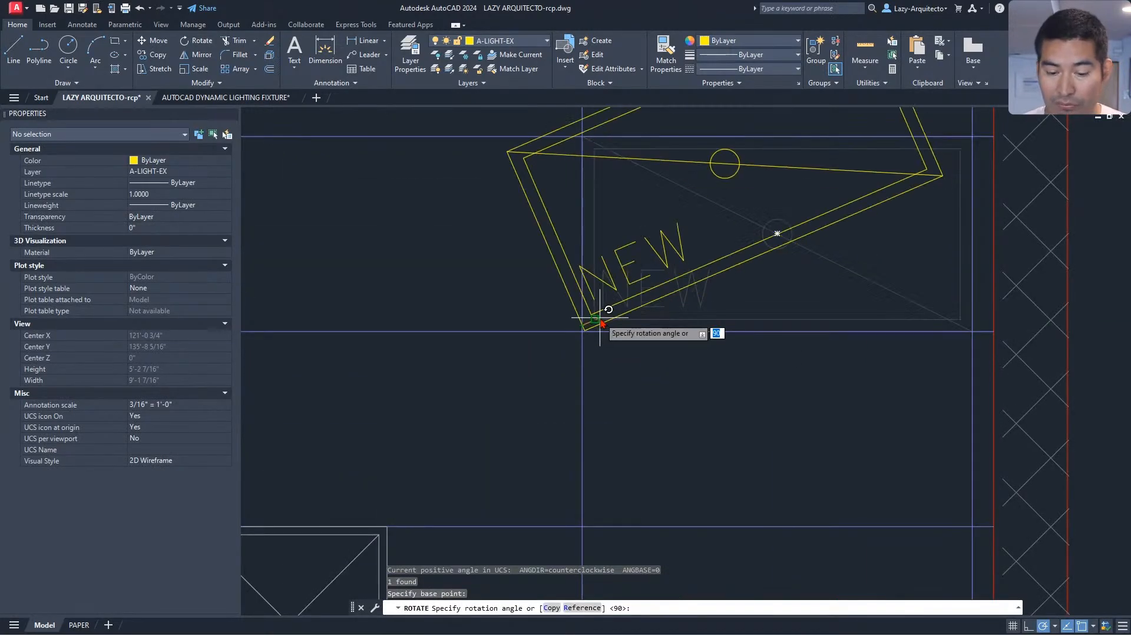
pyautogui.press('Escape')
pyautogui.click(611, 280)
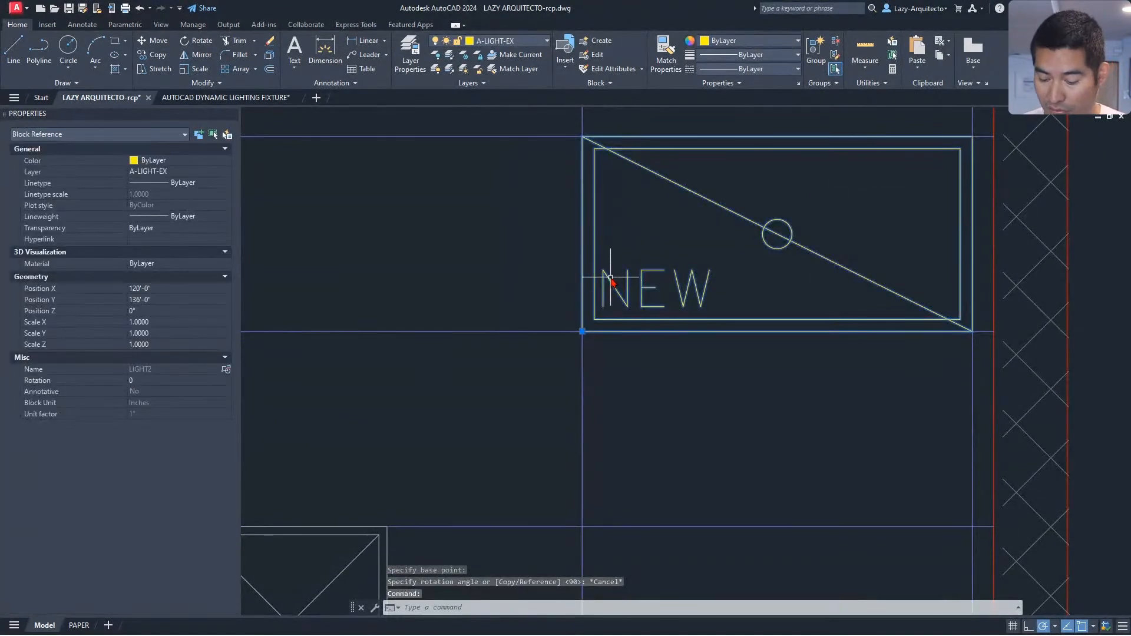
pyautogui.write('co')
pyautogui.press('Return')
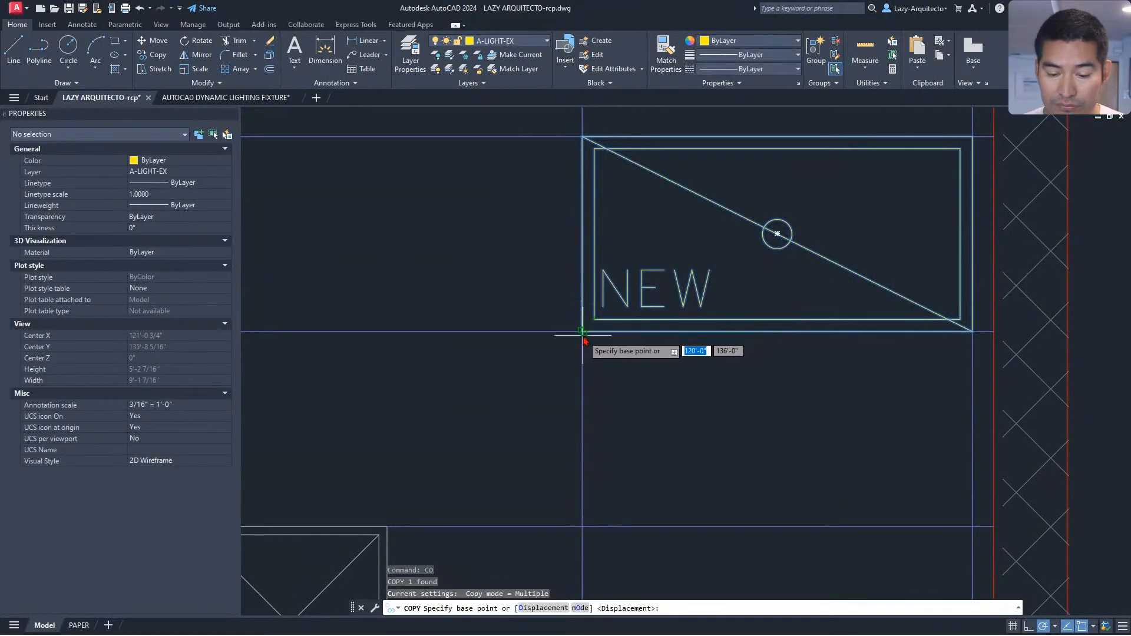
pyautogui.click(582, 333)
pyautogui.scroll(-5, 582, 334)
pyautogui.press('Escape')
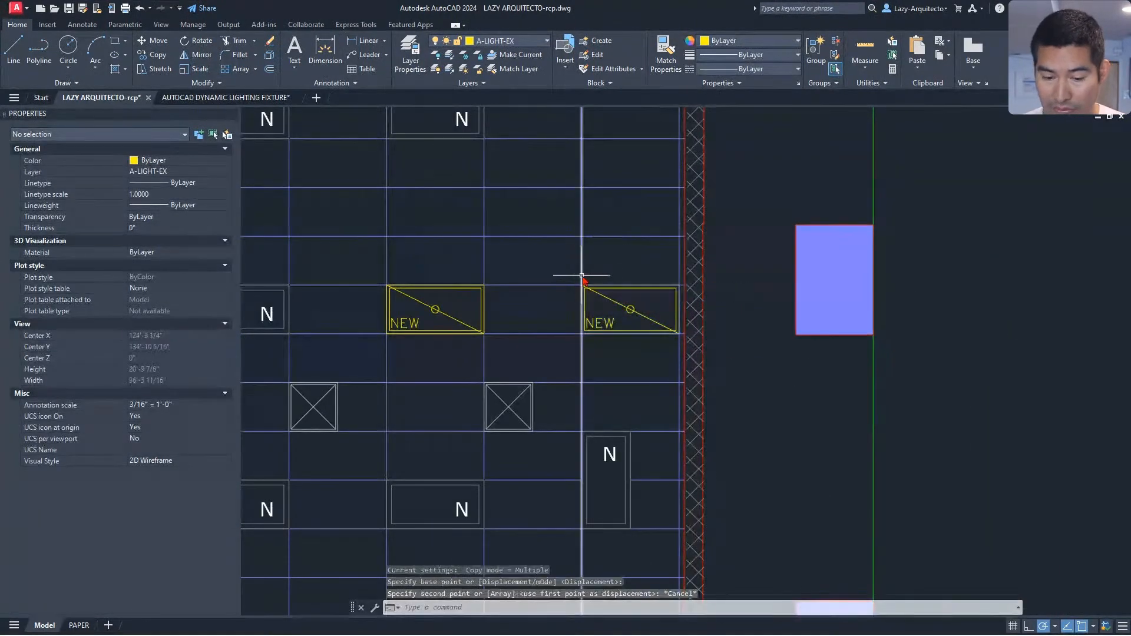
# - Rotate the light fixture nearest the wall 90 degrees counterclockwise about its lower-left corner
pyautogui.click(585, 333)
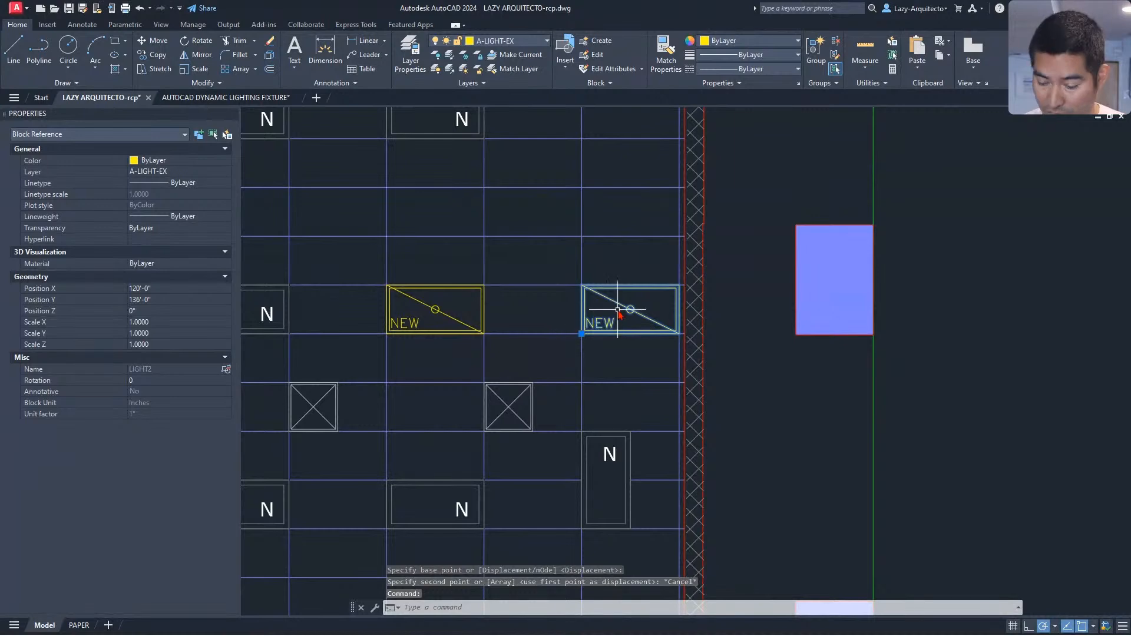
pyautogui.write('ro')
pyautogui.press('Return')
pyautogui.click(582, 334)
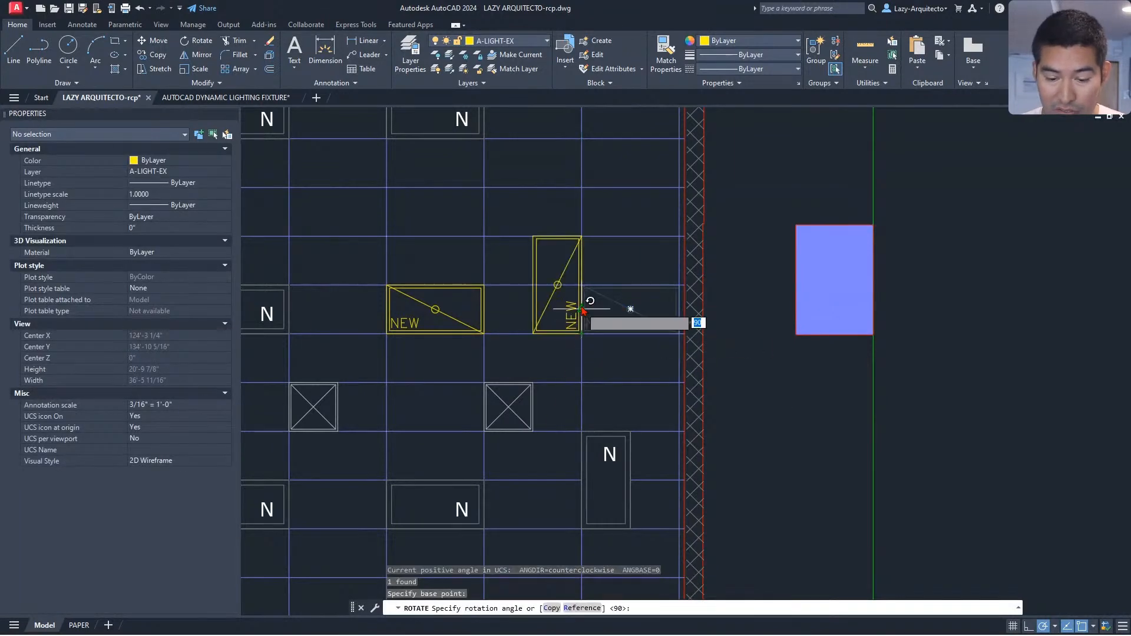
pyautogui.click(579, 308)
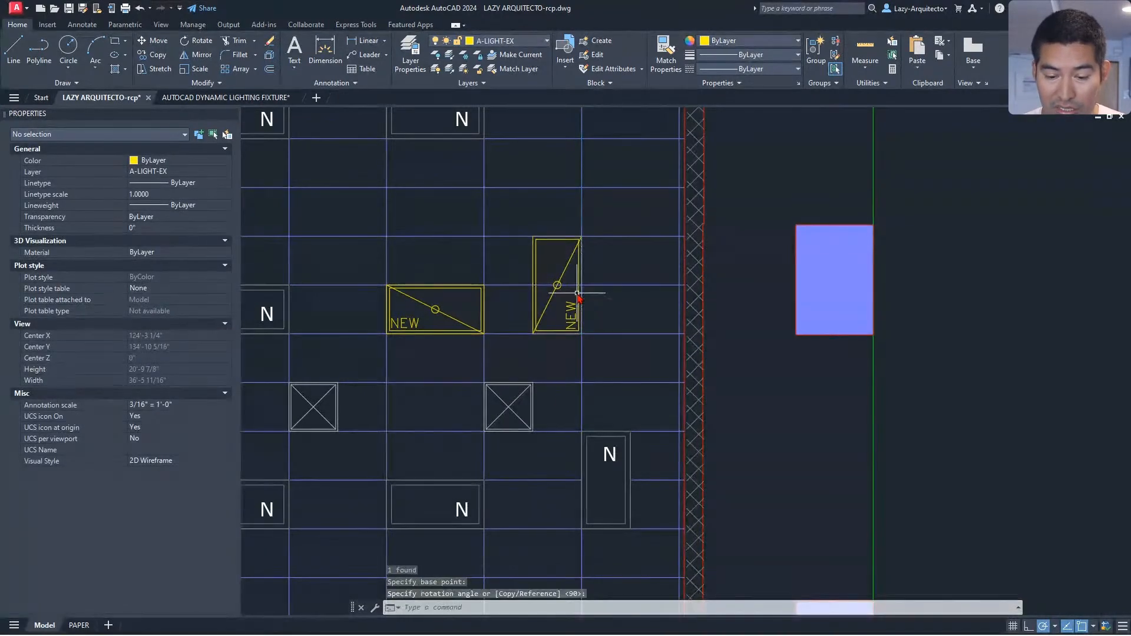
# - Move the rotated fixture 2'-0" to the right so its lower-left corner sits on the grid intersection
pyautogui.click(576, 324)
pyautogui.write('m')
pyautogui.press('Return')
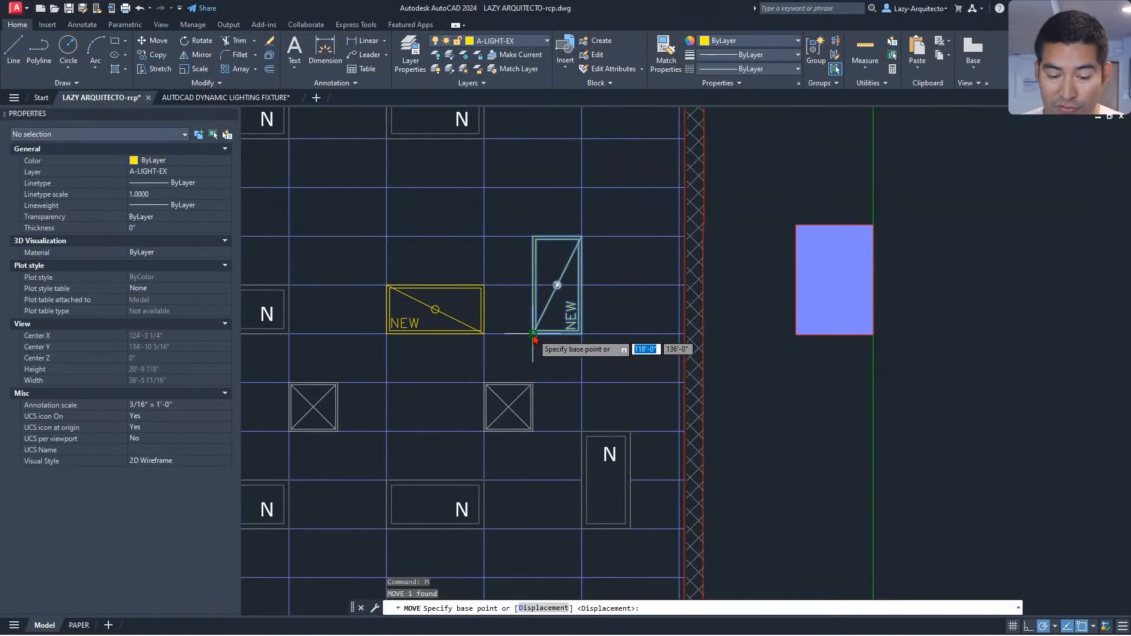
pyautogui.click(534, 334)
pyautogui.click(581, 334)
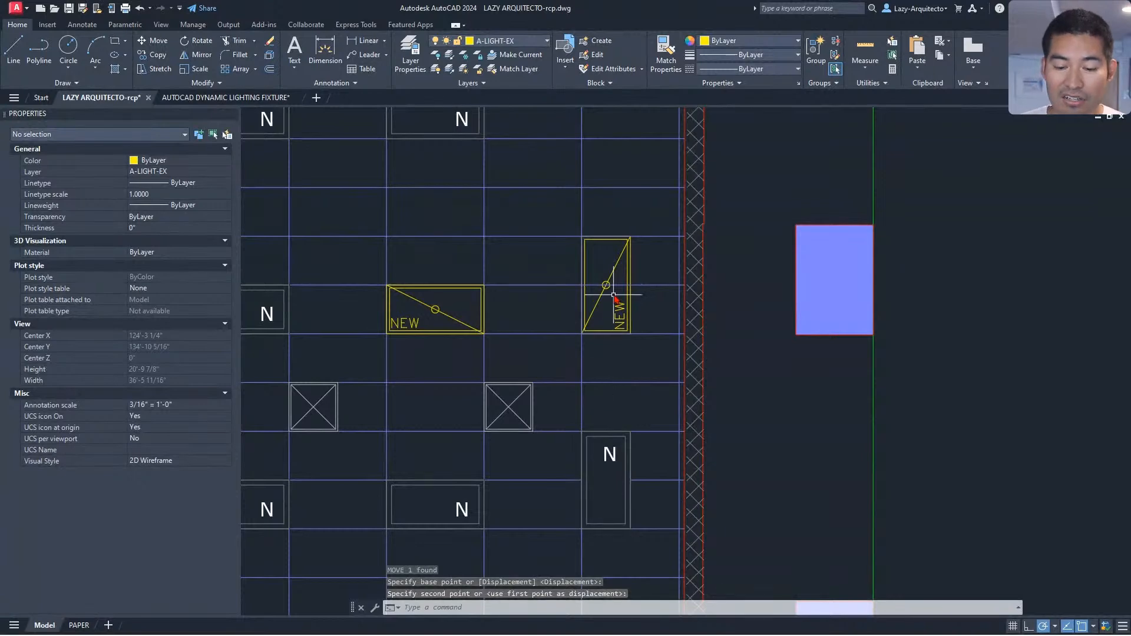
pyautogui.scroll(6, 619, 302)
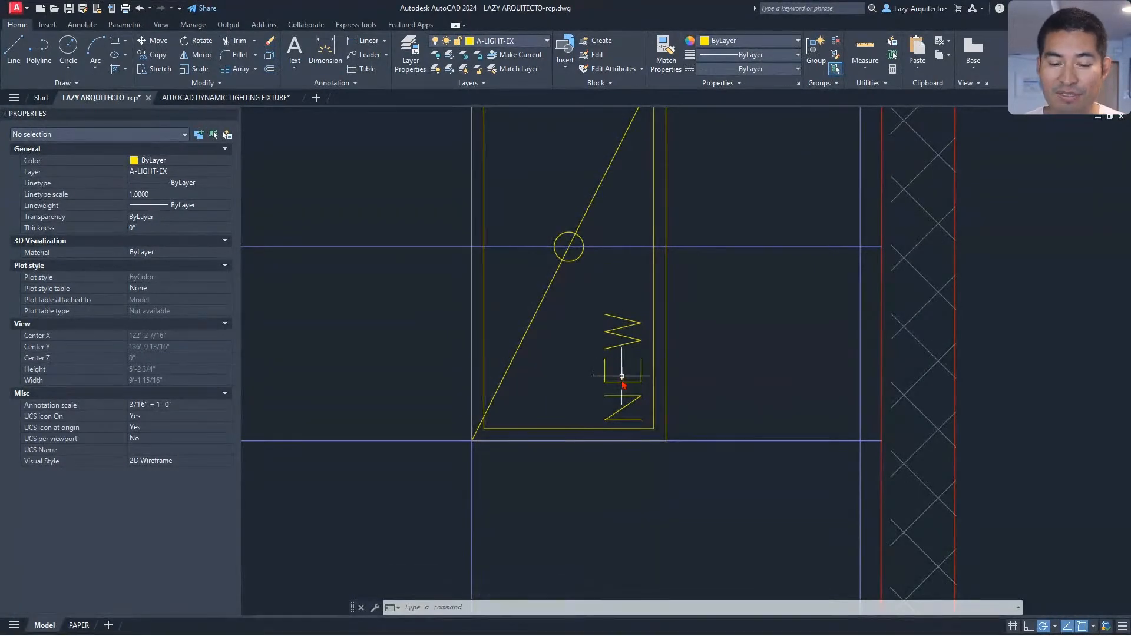
pyautogui.scroll(-2, 618, 333)
pyautogui.scroll(2, 611, 323)
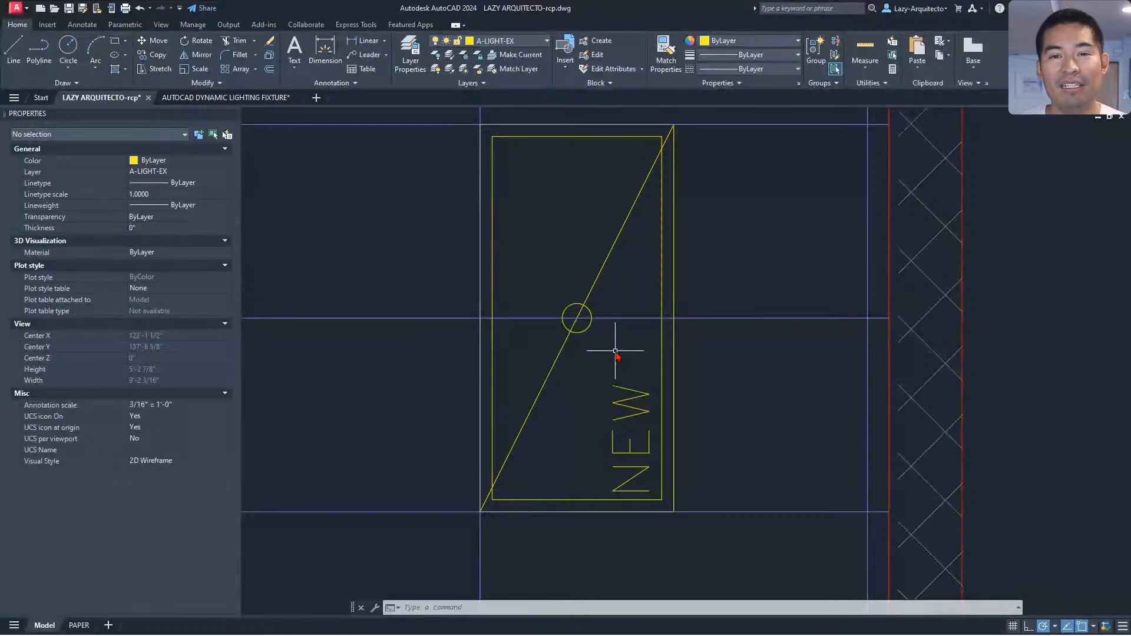
pyautogui.scroll(-2, 615, 351)
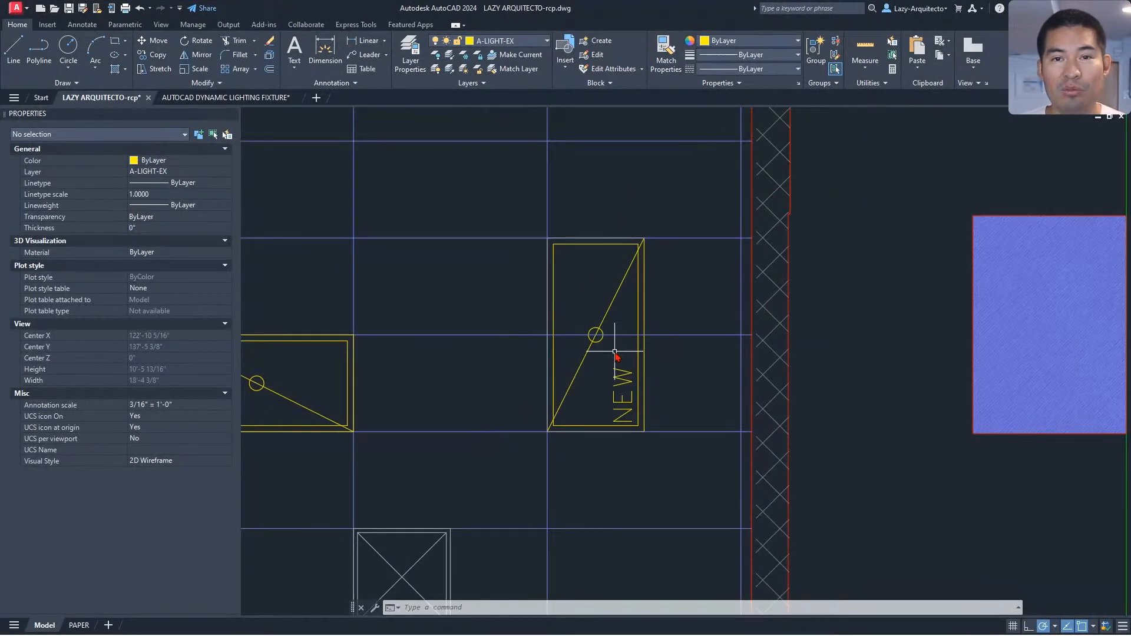
# - Delete the rotated light fixture nearest the wall
pyautogui.scroll(-2, 615, 352)
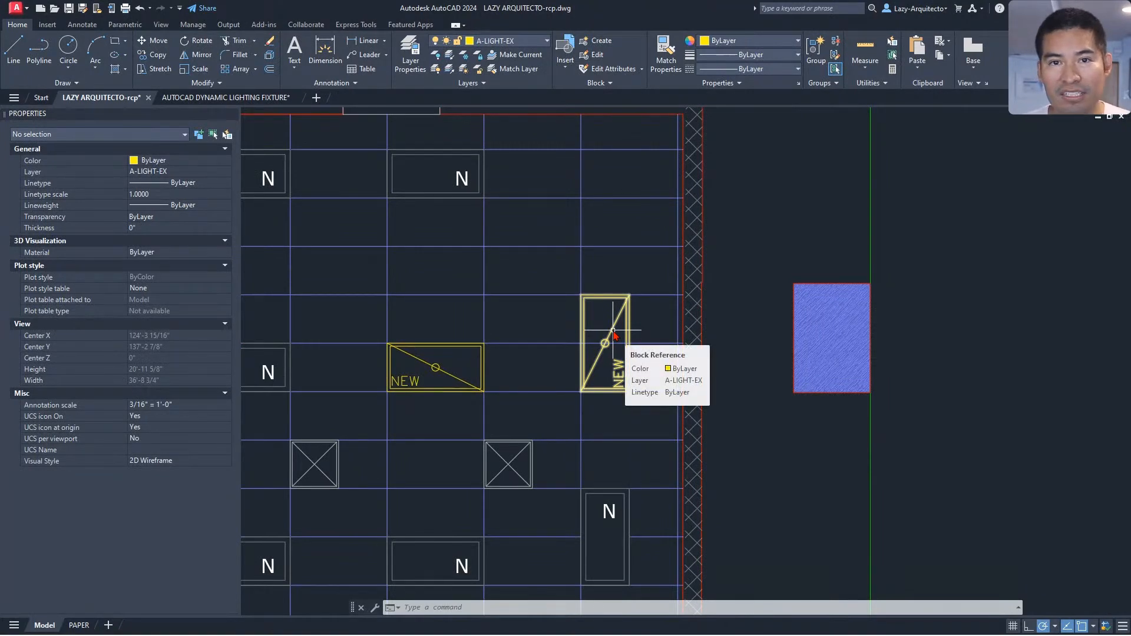
pyautogui.click(613, 334)
pyautogui.press('Delete')
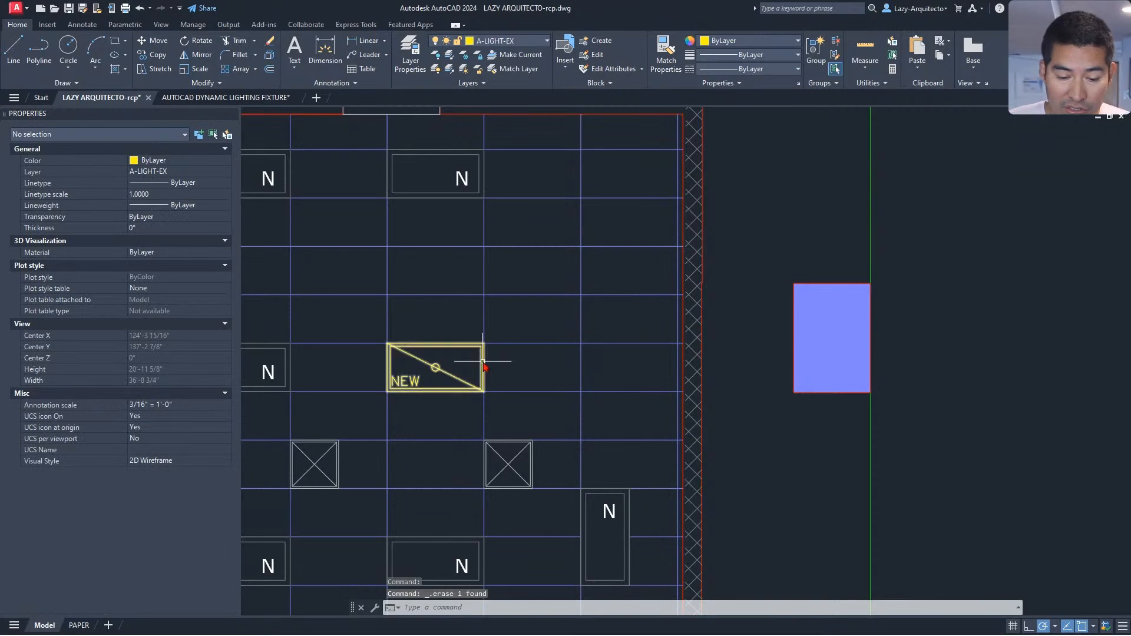
# - Copy the remaining NEW light fixture block and paste it inside the square in the AUTOCAD DYNAMIC LIGHTING FIXTURE drawing
pyautogui.click(447, 364)
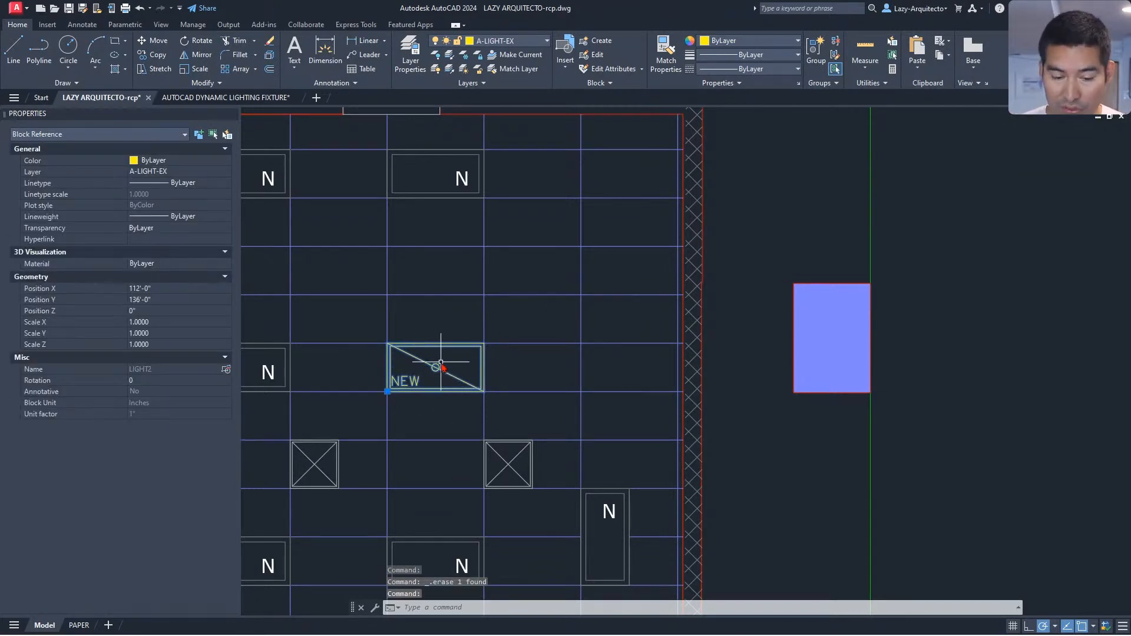
pyautogui.hotkey('ctrl', 'c')
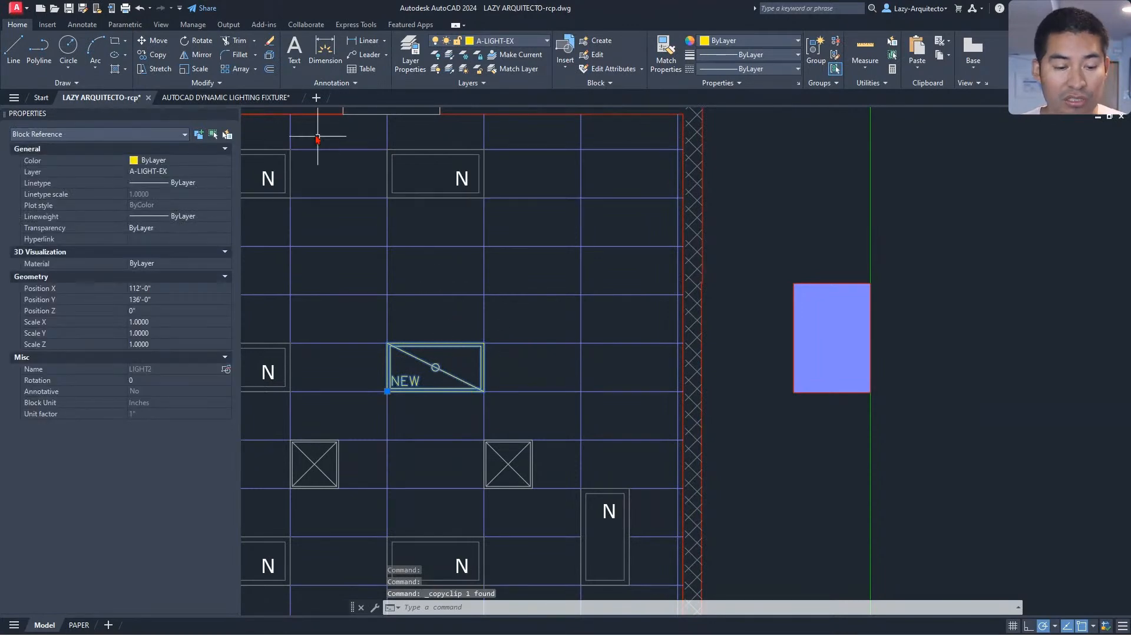
pyautogui.click(256, 98)
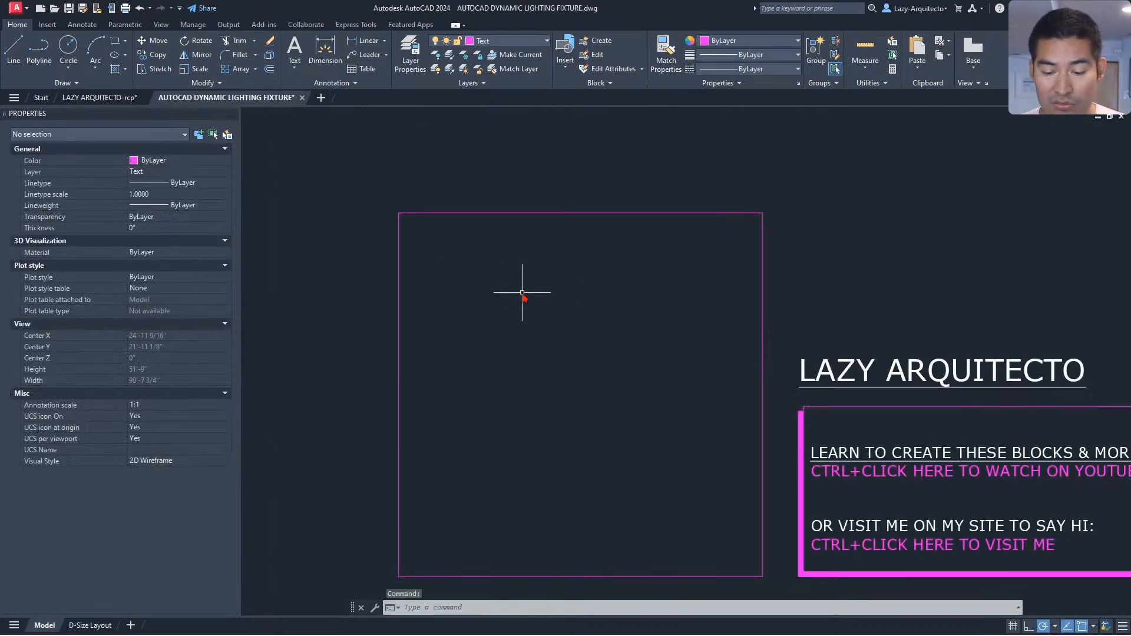
pyautogui.scroll(-1, 560, 265)
pyautogui.scroll(1, 526, 335)
pyautogui.hotkey('ctrl', 'v')
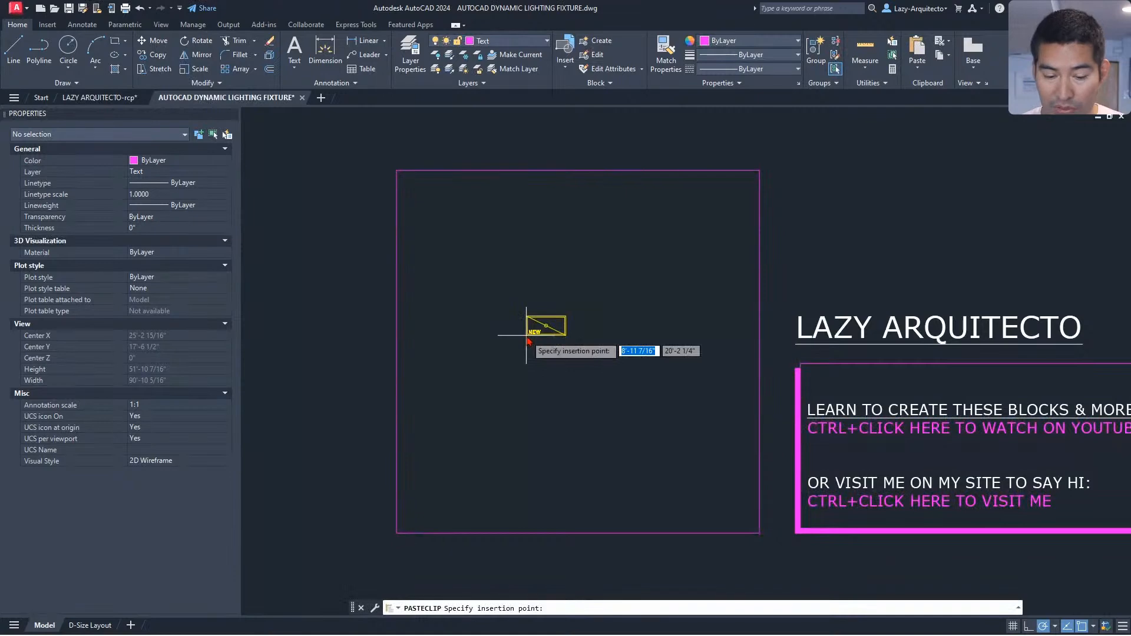
pyautogui.scroll(2, 541, 334)
pyautogui.scroll(1, 541, 333)
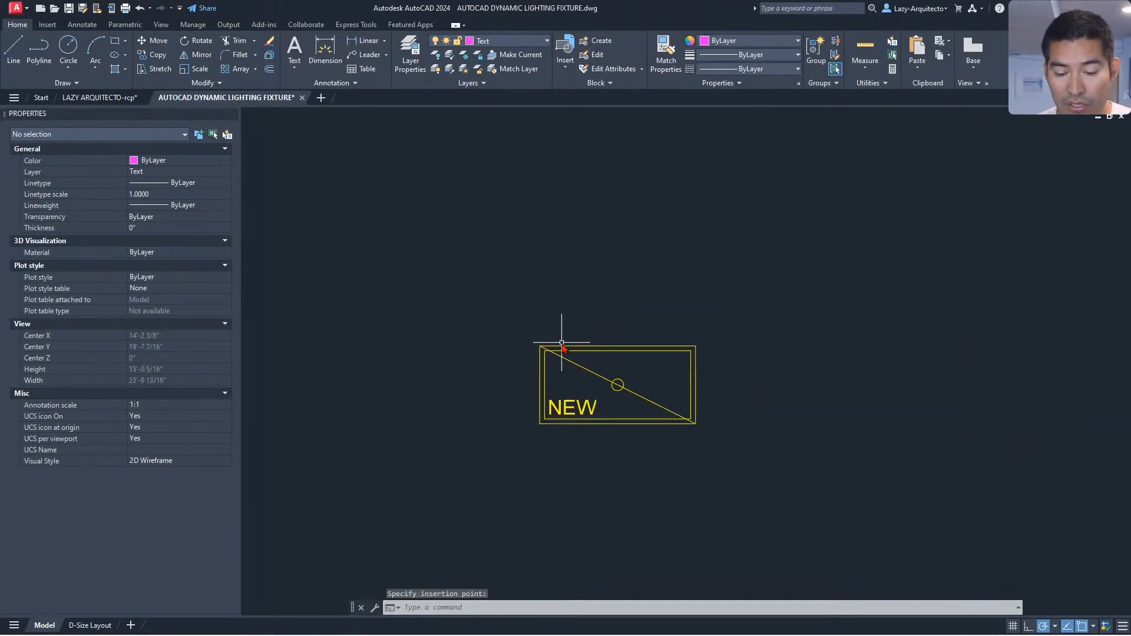
pyautogui.click(539, 346)
pyautogui.click(566, 361)
pyautogui.scroll(-2, 566, 362)
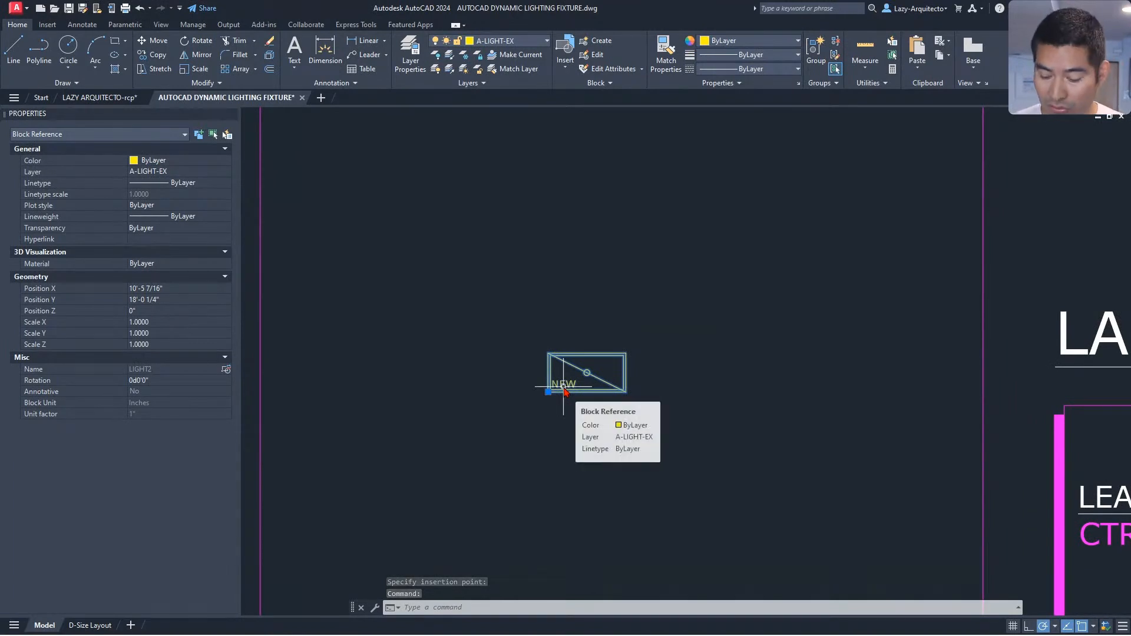
pyautogui.write('ex')
pyautogui.press('Return')
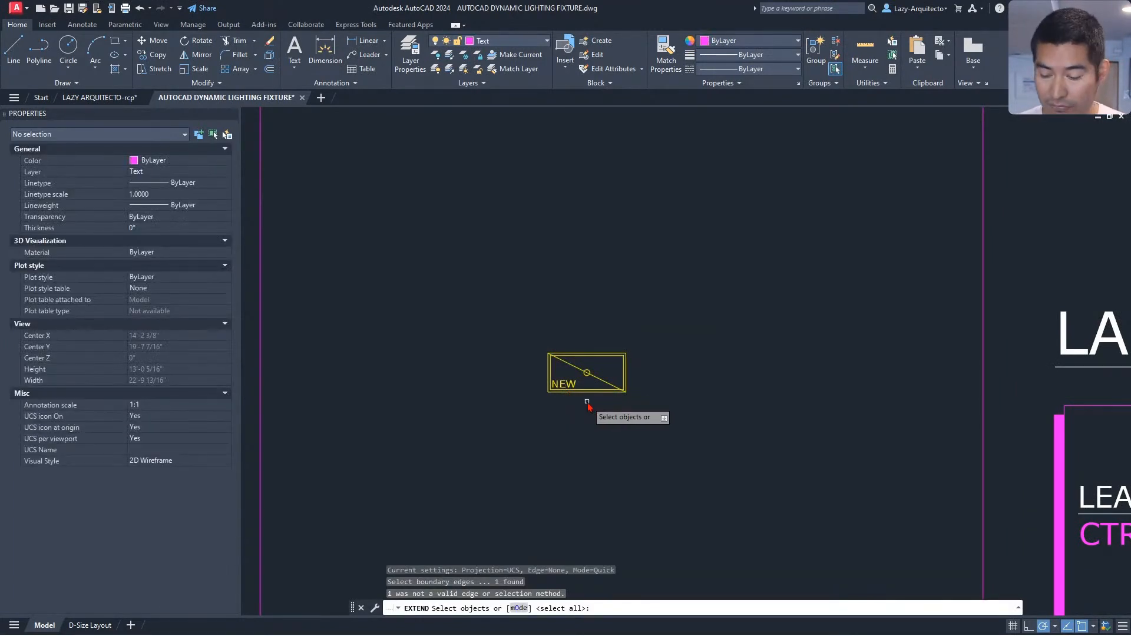
pyautogui.press('Return')
pyautogui.click(576, 392)
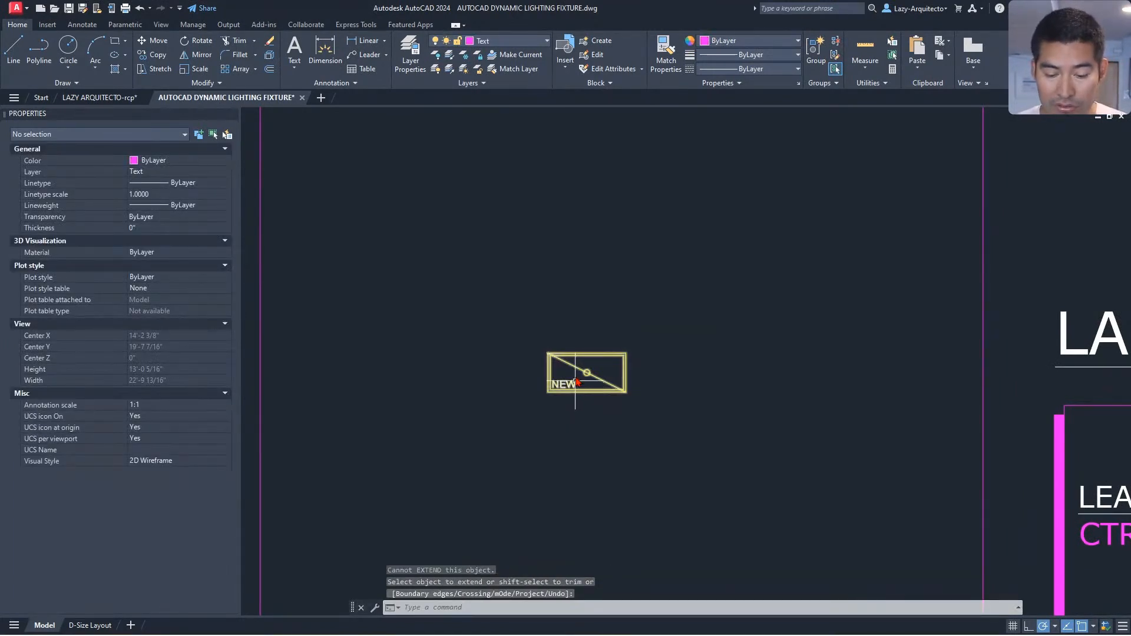
pyautogui.press('Return')
# - Explode the pasted light fixture block into its individual objects and clear the selection
pyautogui.click(564, 357)
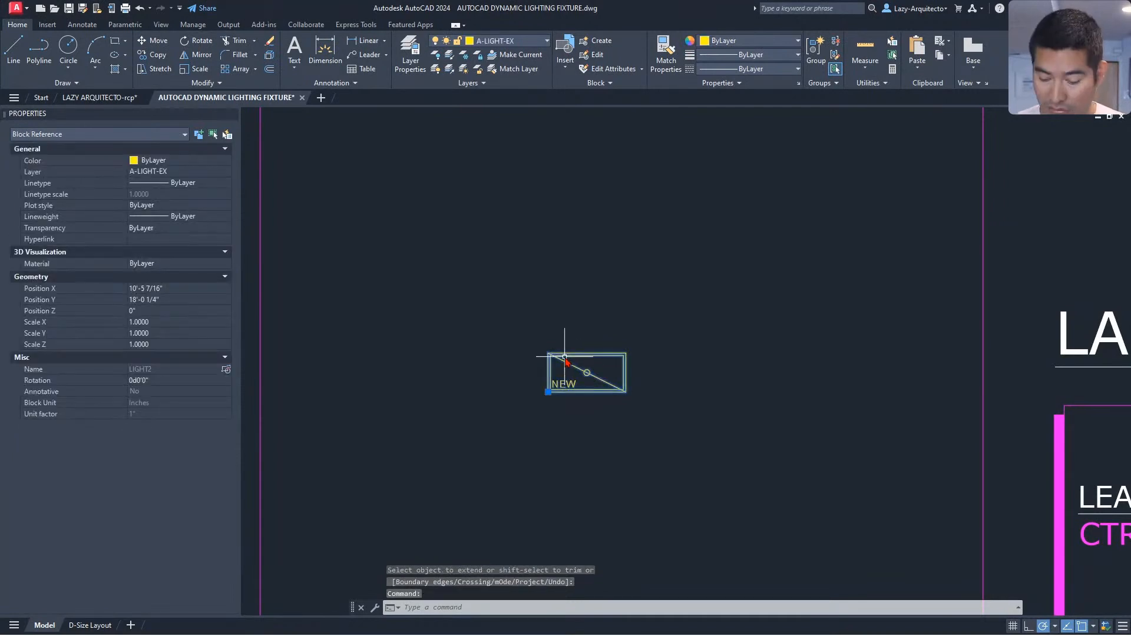
pyautogui.write('x')
pyautogui.press('Return')
pyautogui.click(564, 355)
pyautogui.scroll(3, 571, 381)
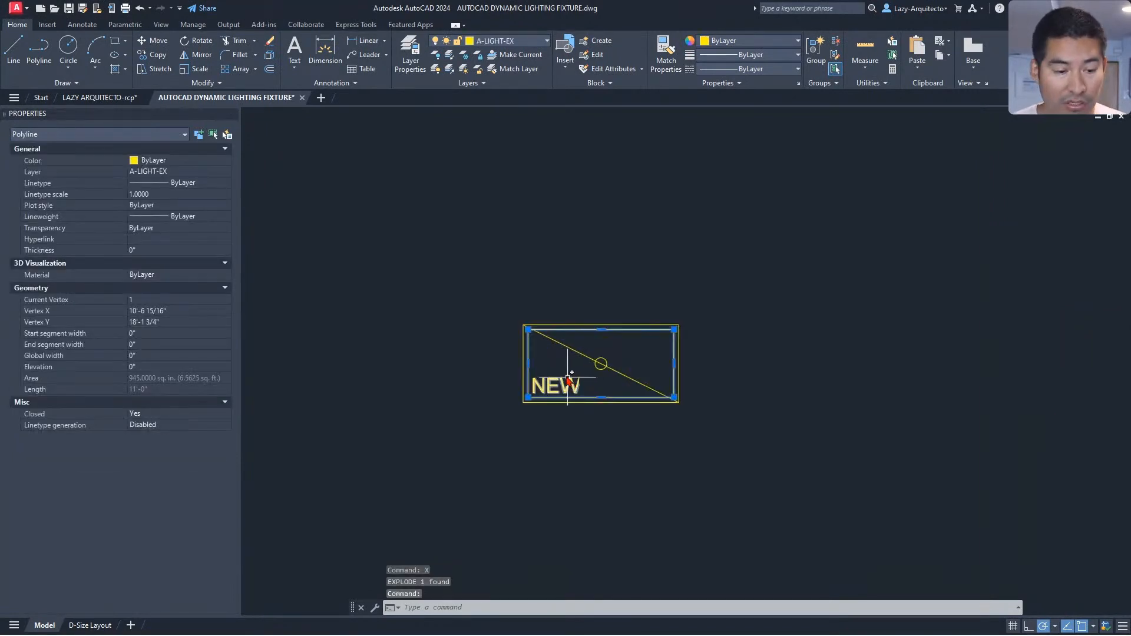
pyautogui.press('Escape')
pyautogui.click(638, 345)
pyautogui.click(614, 315)
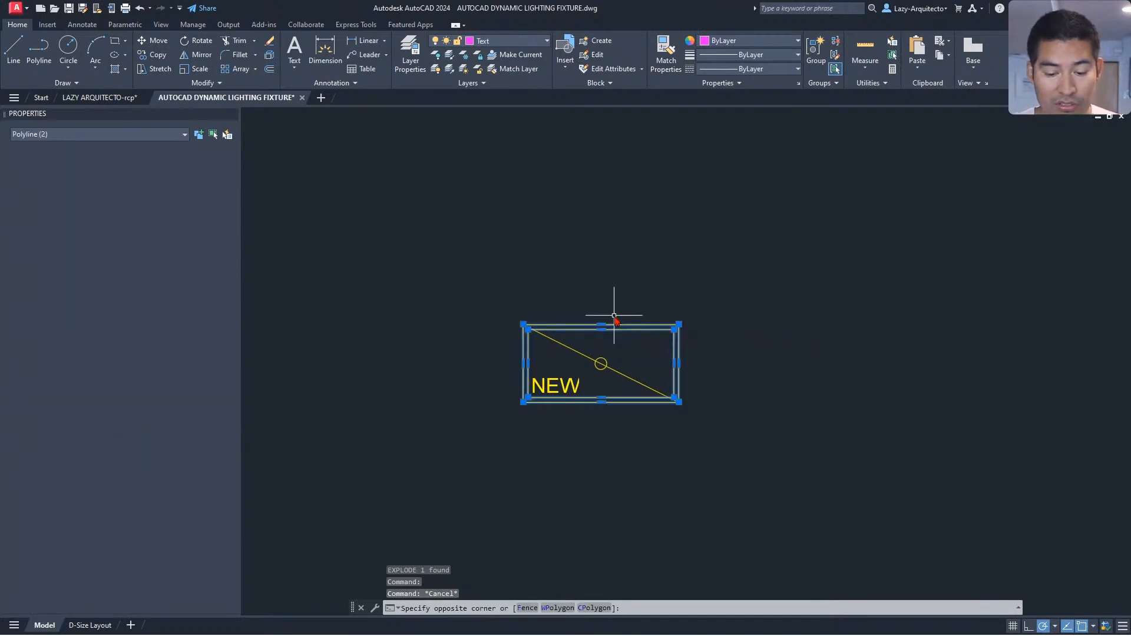
pyautogui.press('Escape')
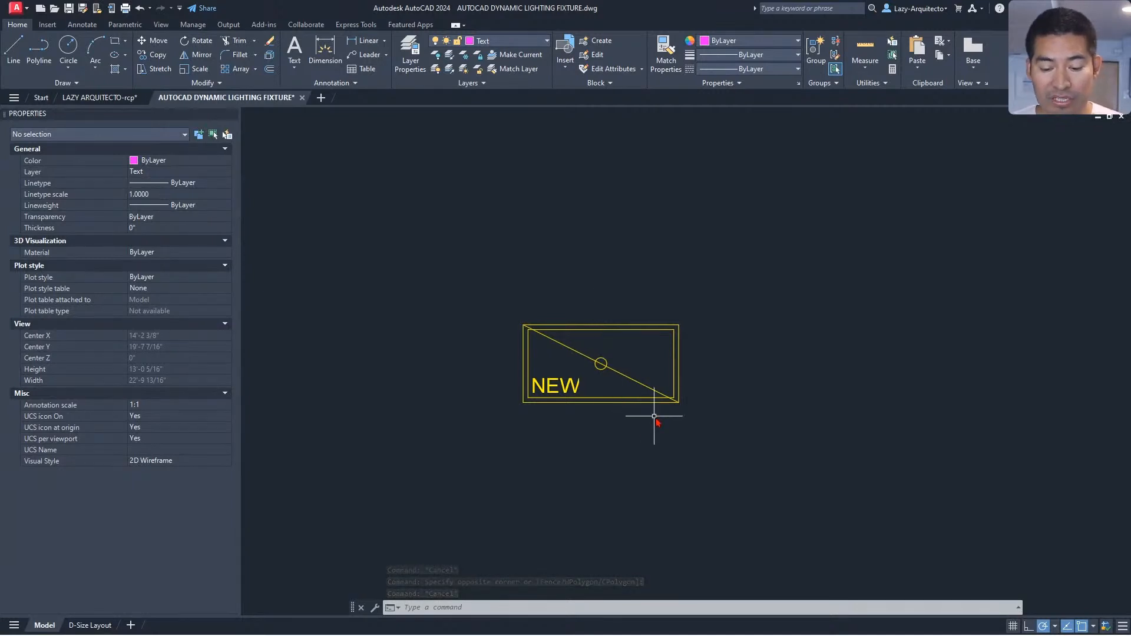
# - Move all of the exploded fixture's objects to layer 0
pyautogui.click(701, 425)
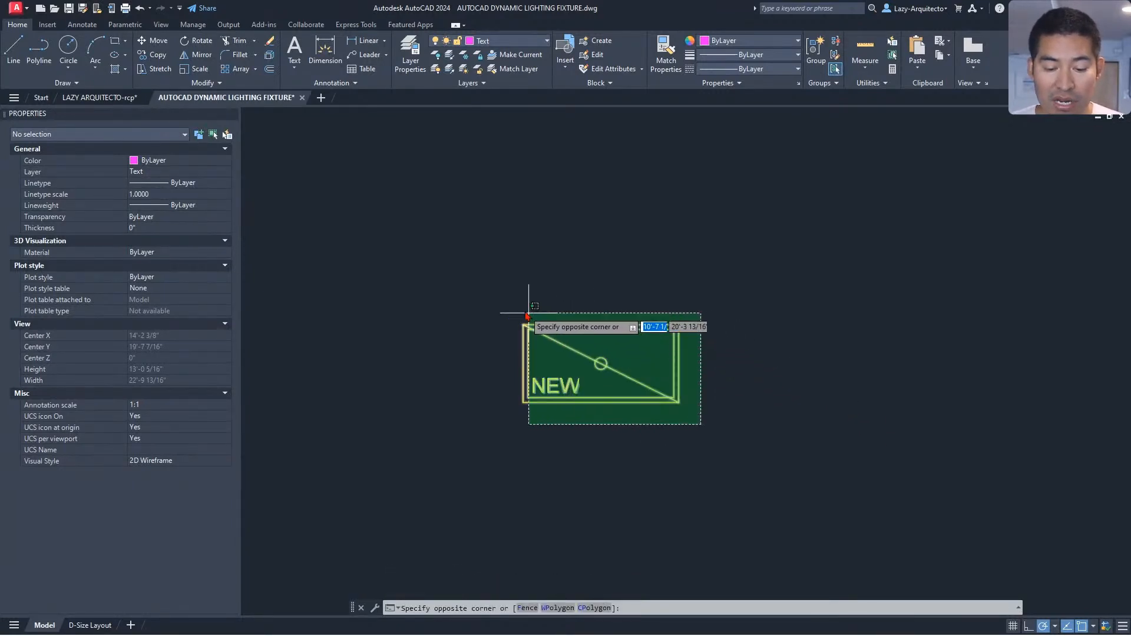
pyautogui.click(510, 302)
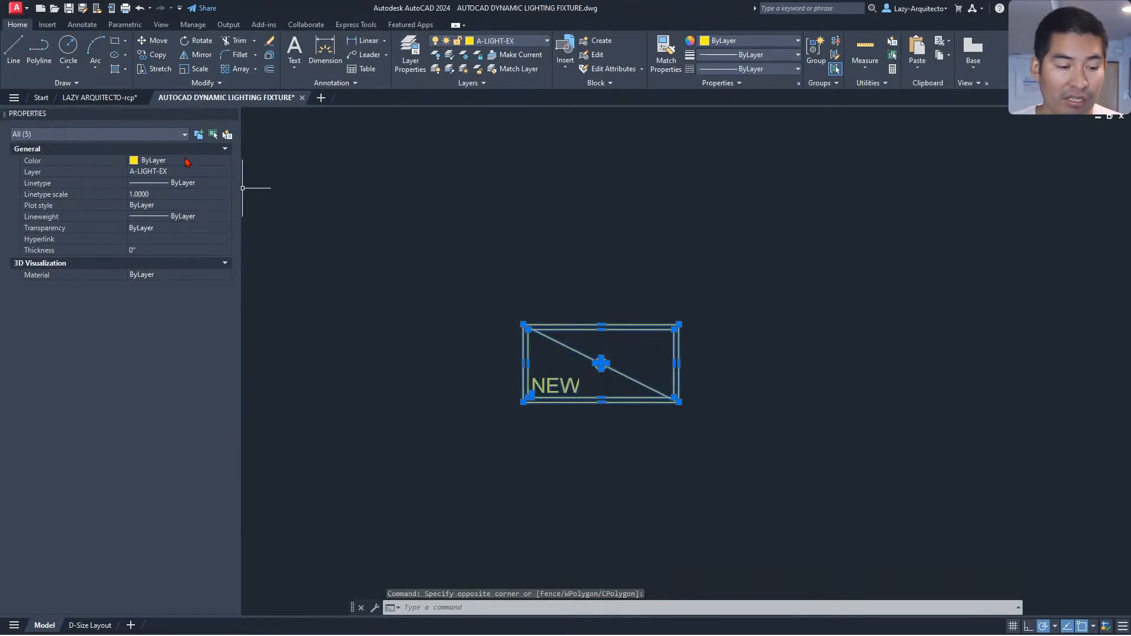
pyautogui.click(186, 172)
pyautogui.click(186, 172)
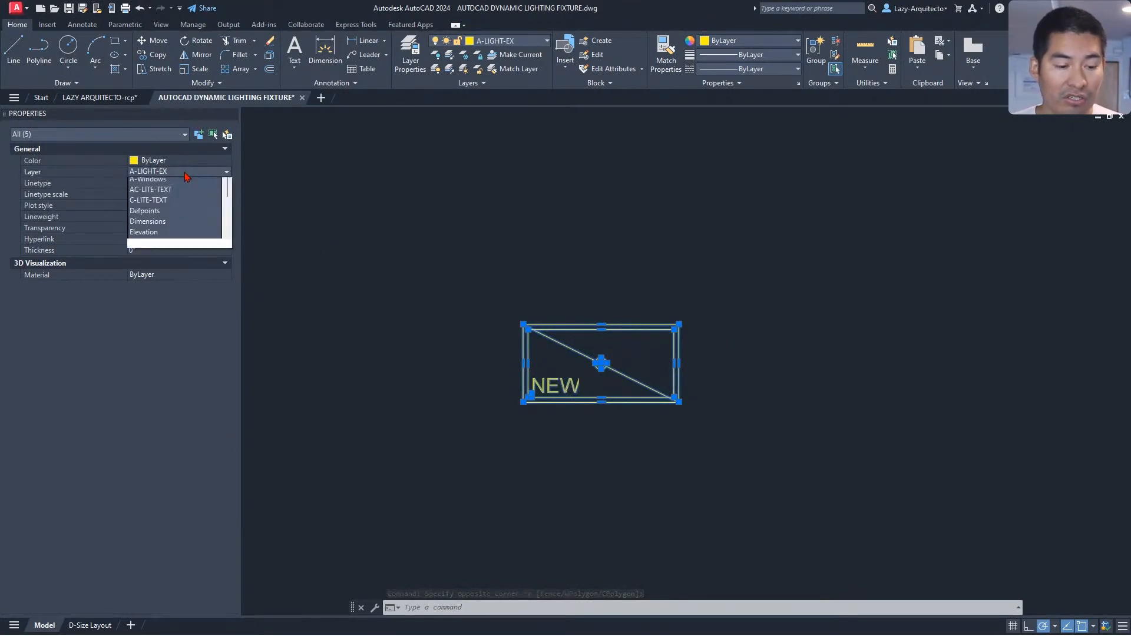
pyautogui.press('0')
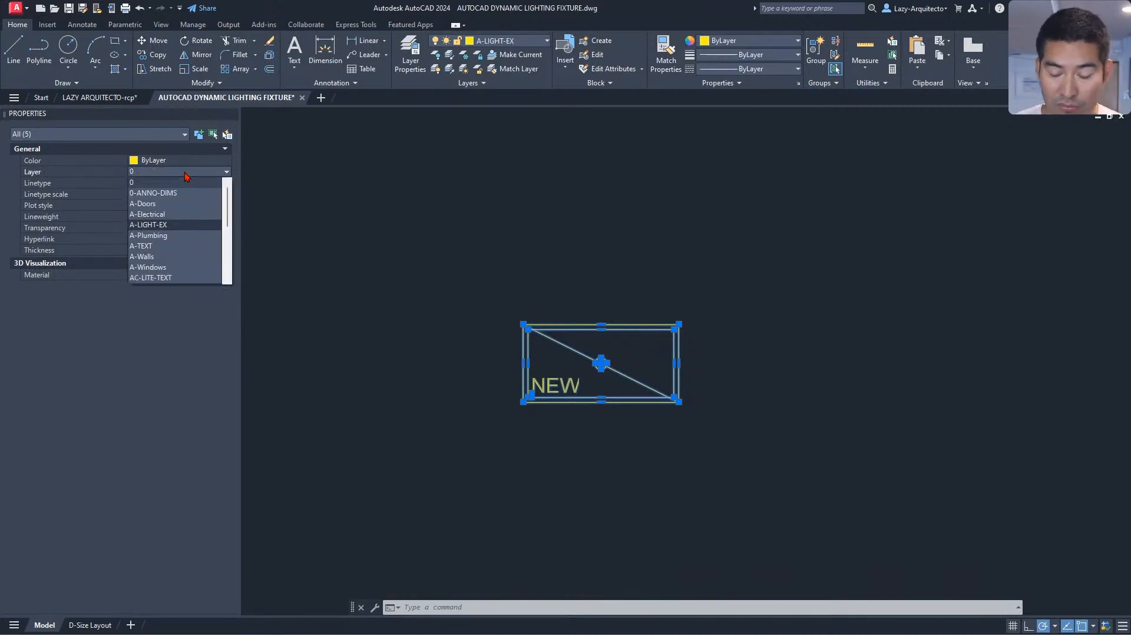
pyautogui.press('Return')
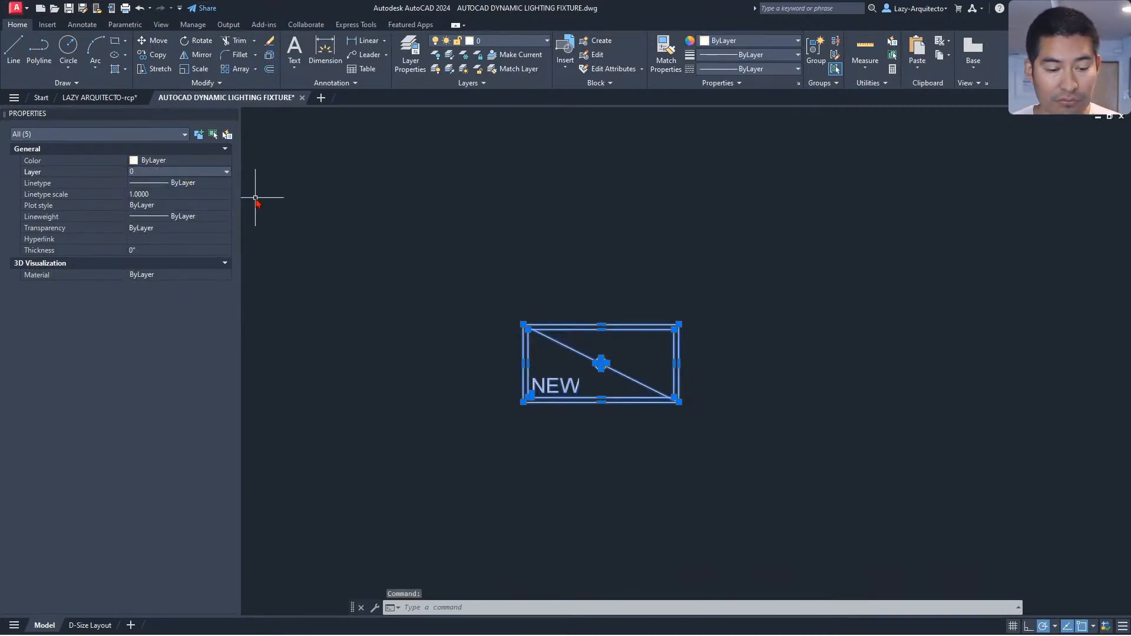
# - Set the color of the selected fixture objects to ByBlock
pyautogui.click(166, 161)
pyautogui.click(165, 161)
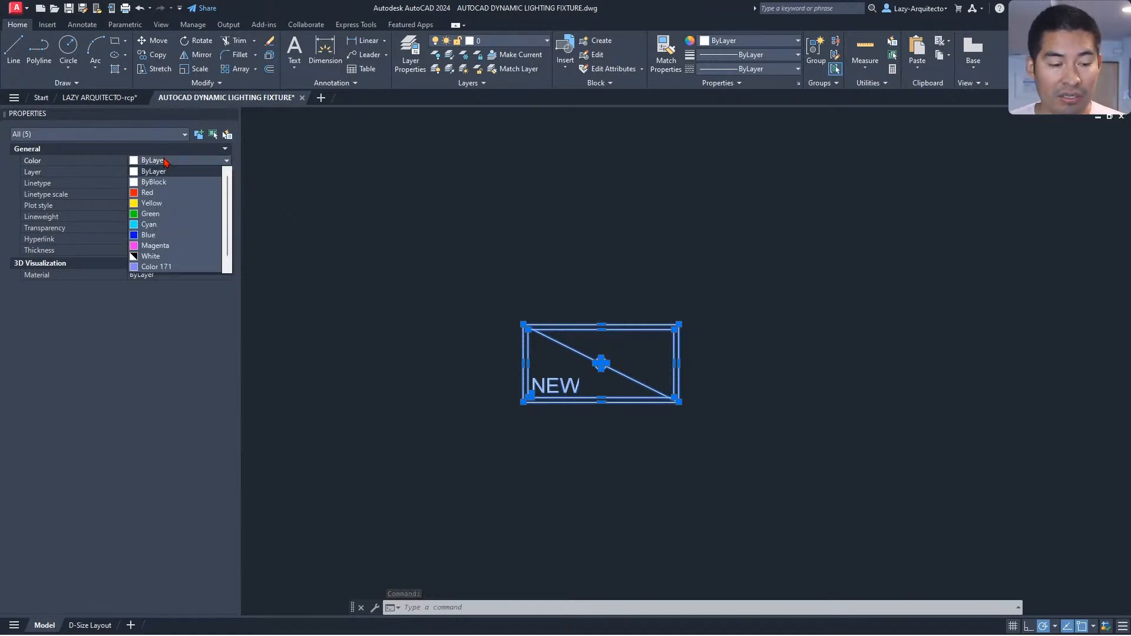
pyautogui.click(166, 161)
pyautogui.click(165, 161)
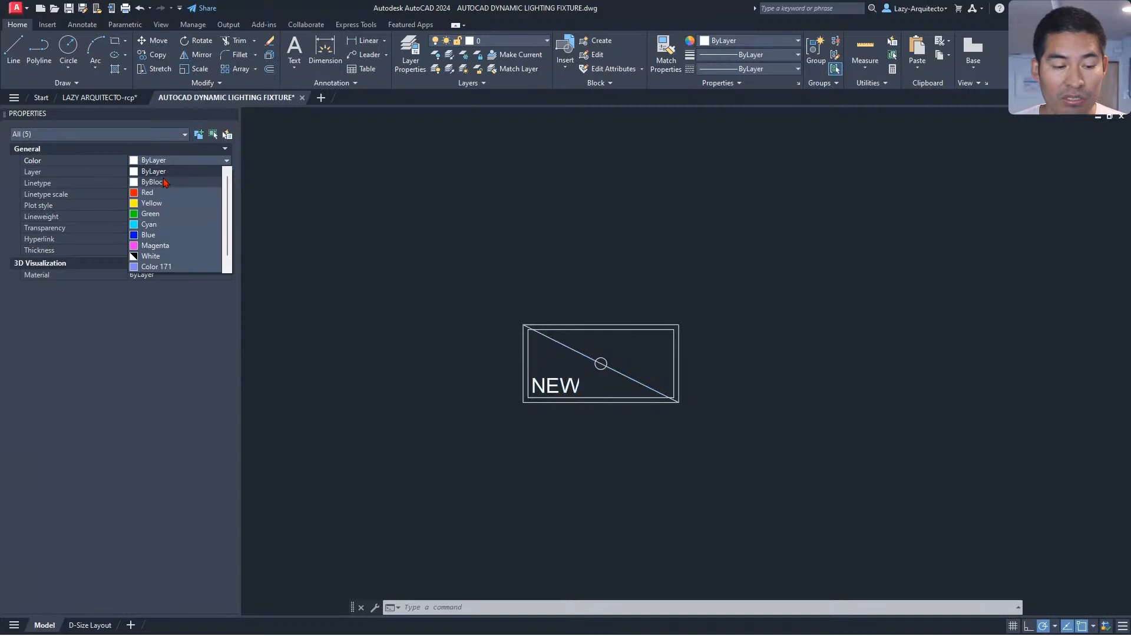
pyautogui.click(155, 182)
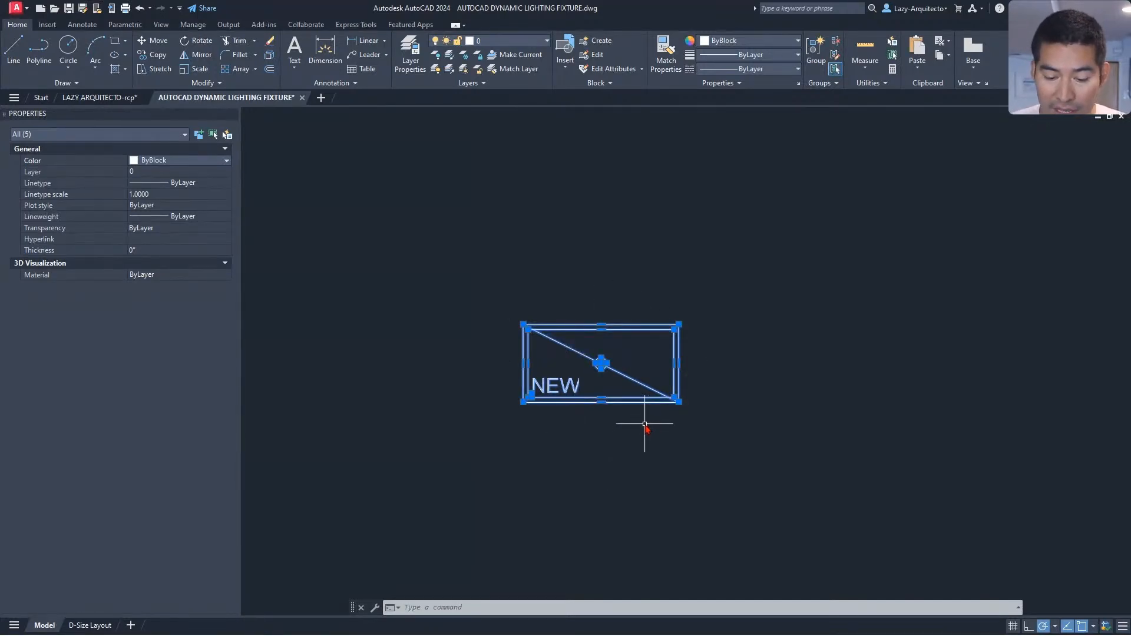
# - Create a block named LAZY_LIGHT from the selected objects with its base point at the fixture's lower-left corner, opening it in the Block Editor
pyautogui.write('B')
pyautogui.press('Return')
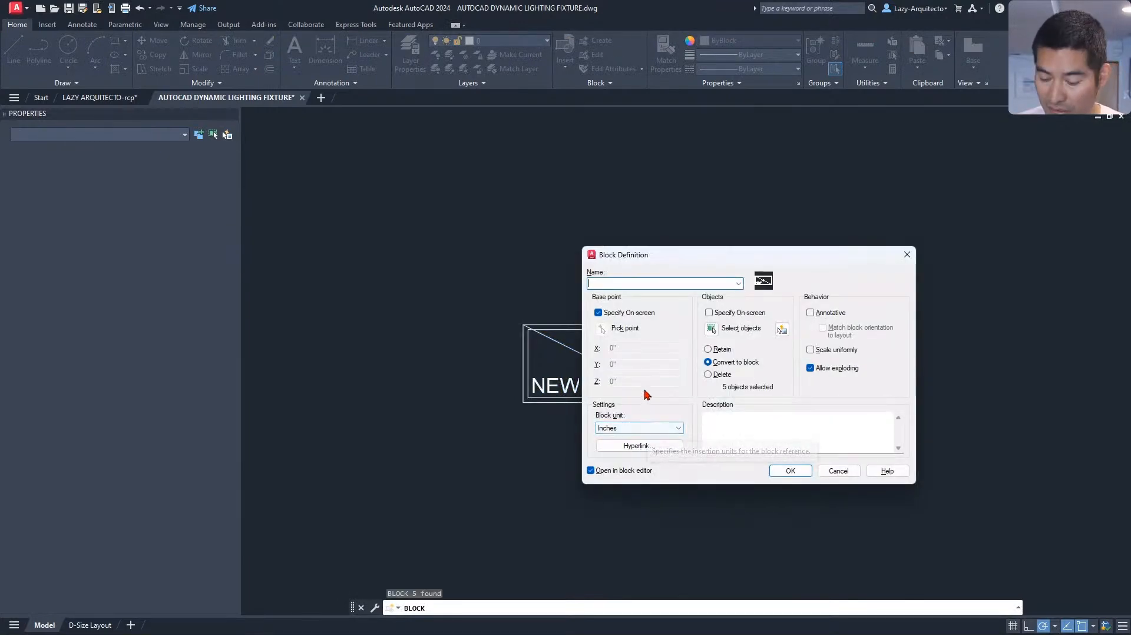
pyautogui.write('LA')
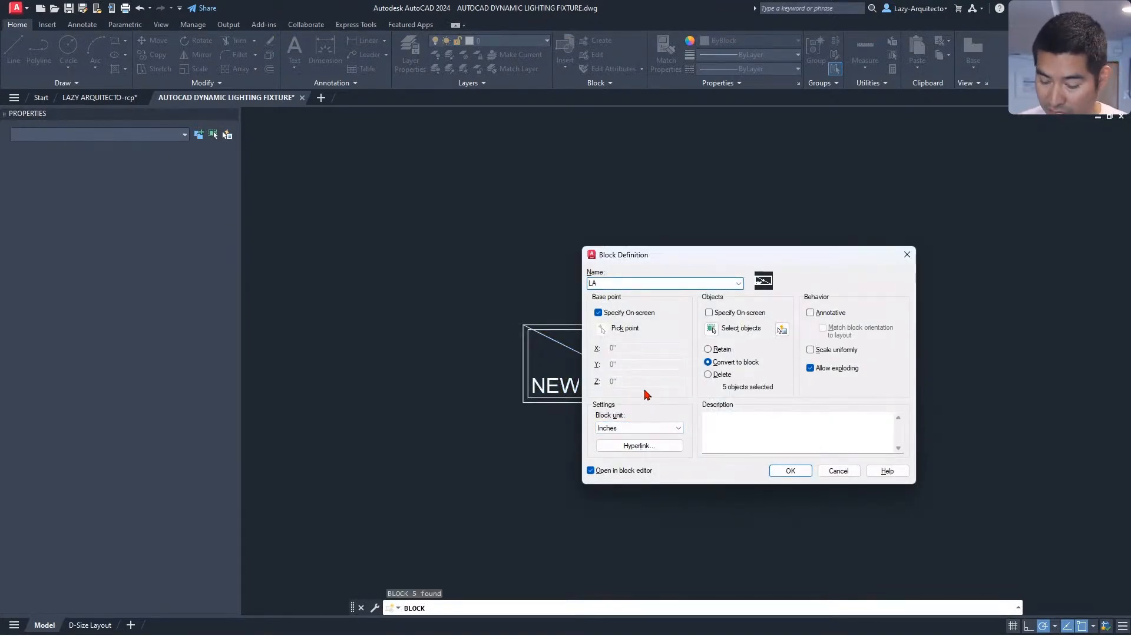
pyautogui.write('ZY')
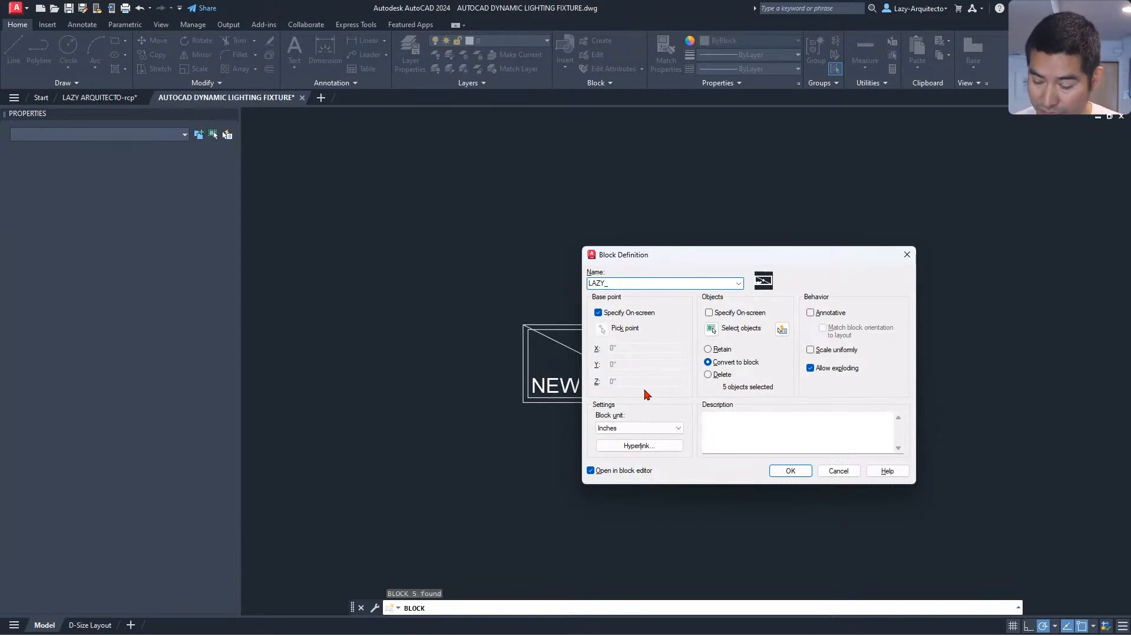
pyautogui.write('_LIGHT')
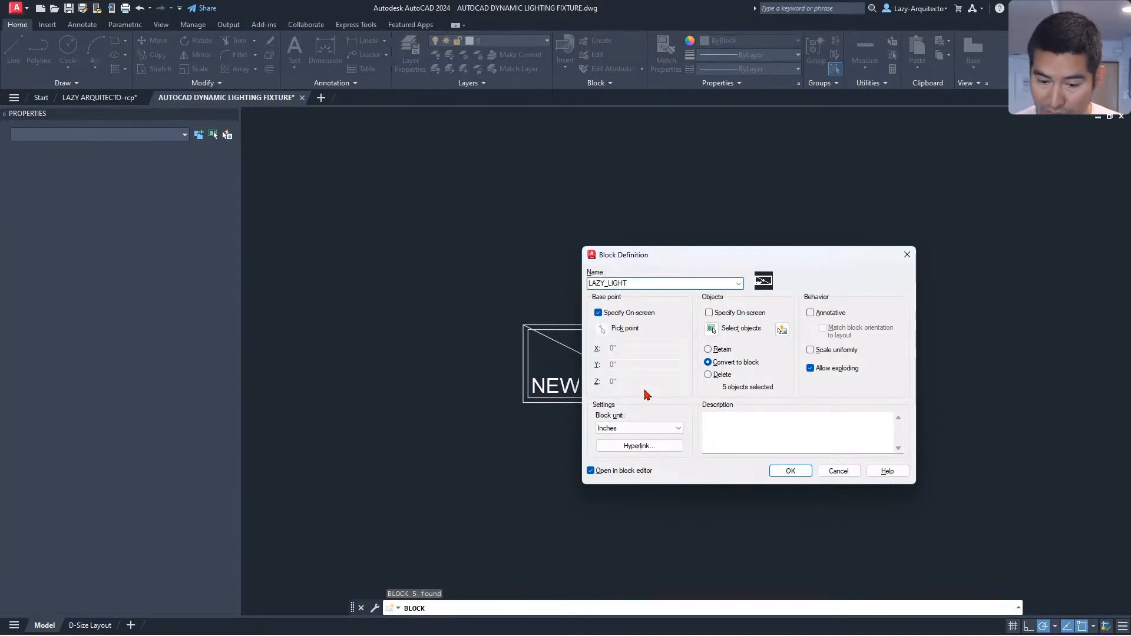
pyautogui.click(790, 471)
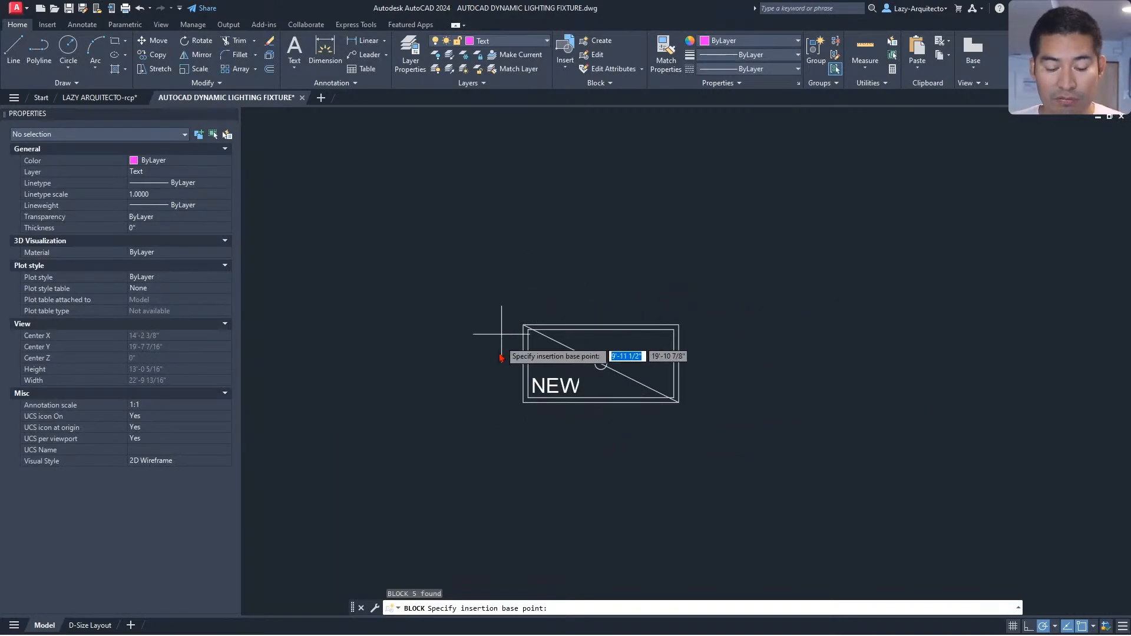
pyautogui.click(523, 403)
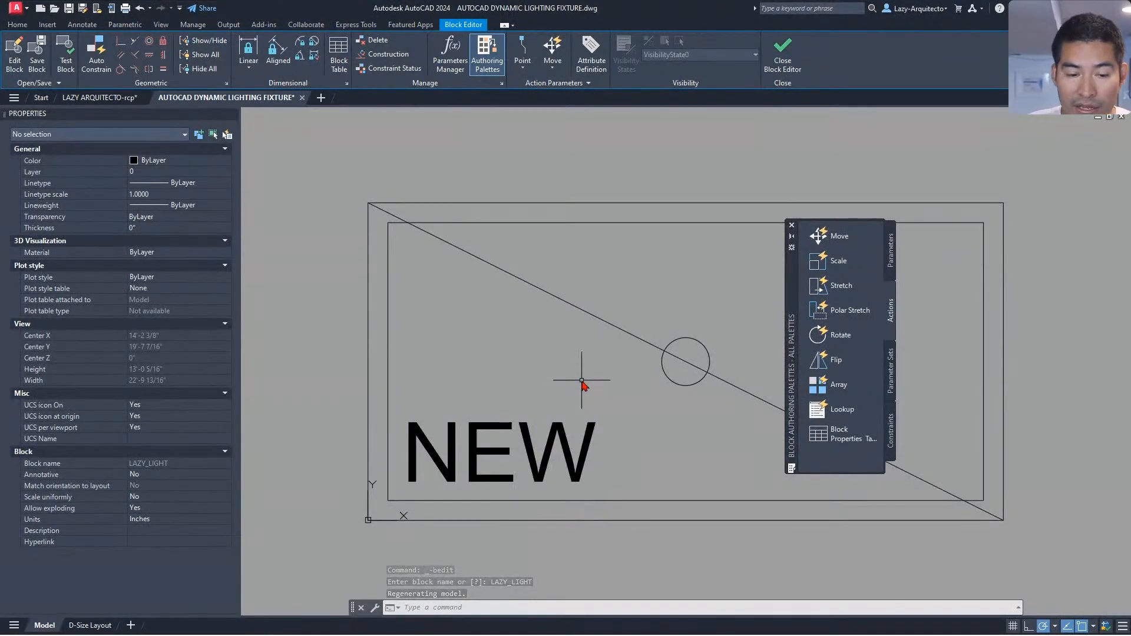
# - Delete the NEW text from the LAZY_LIGHT block definition
pyautogui.scroll(-3, 439, 421)
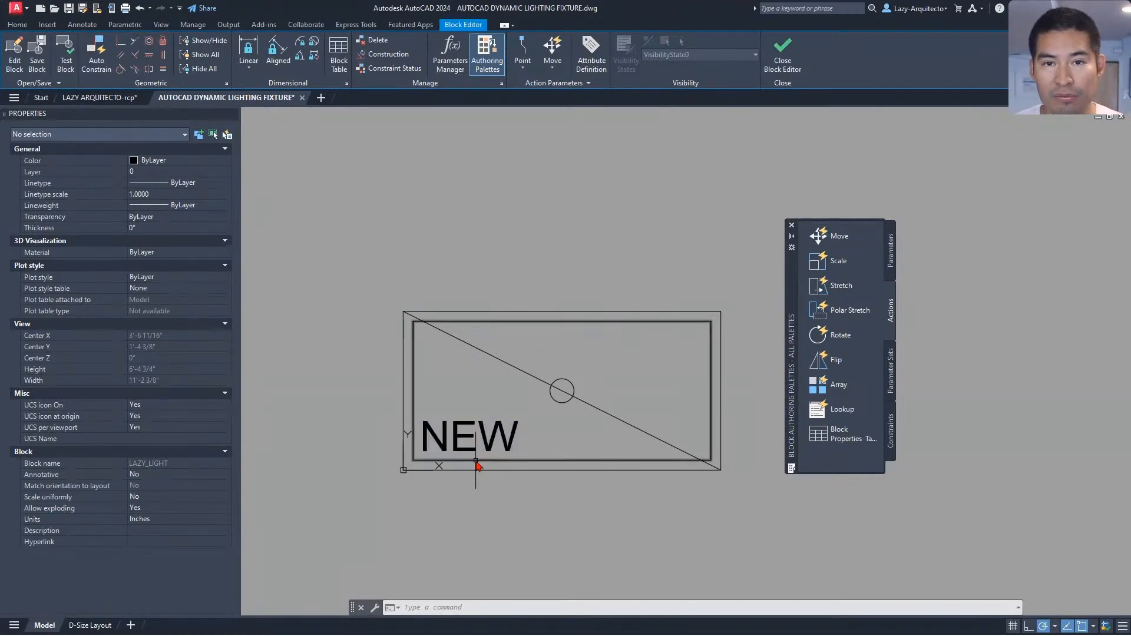
pyautogui.moveTo(476, 461)
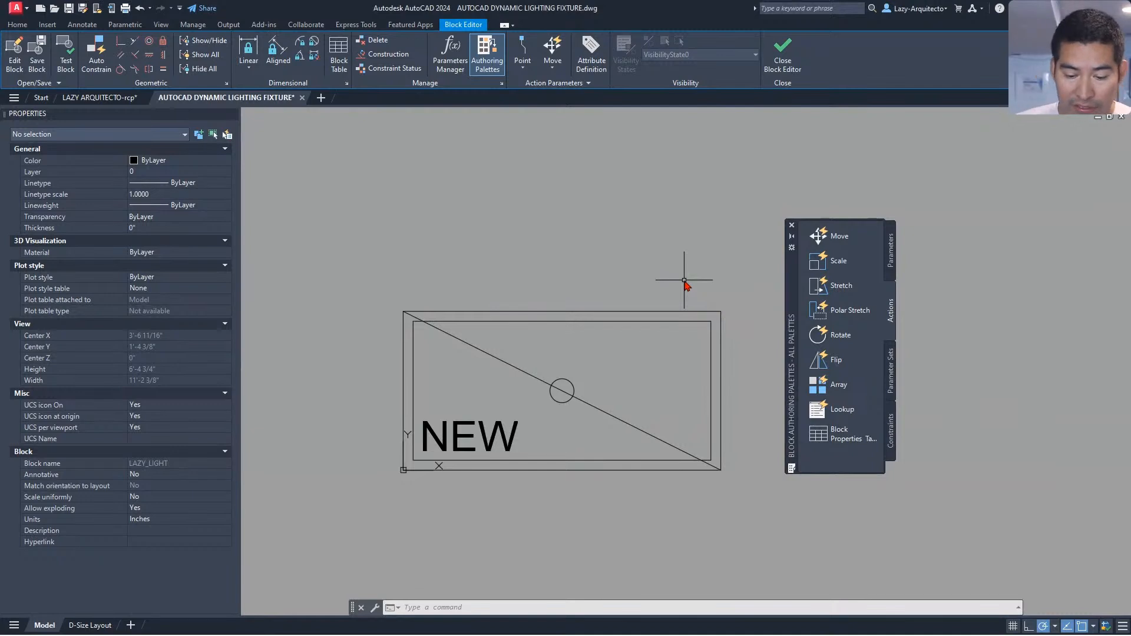
pyautogui.click(460, 428)
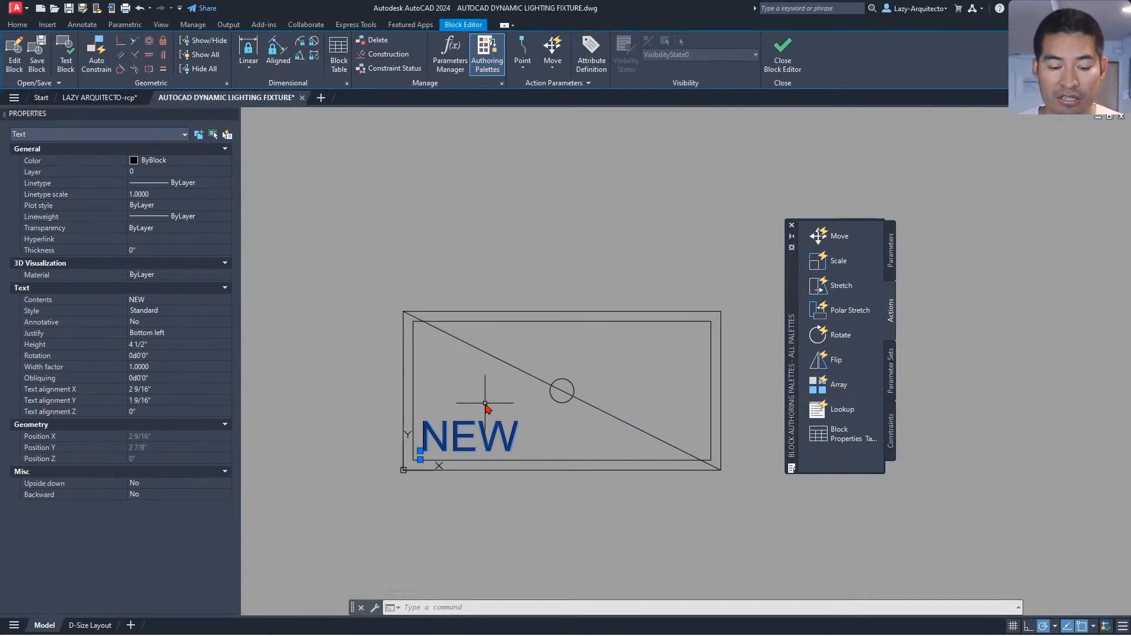
pyautogui.press('Delete')
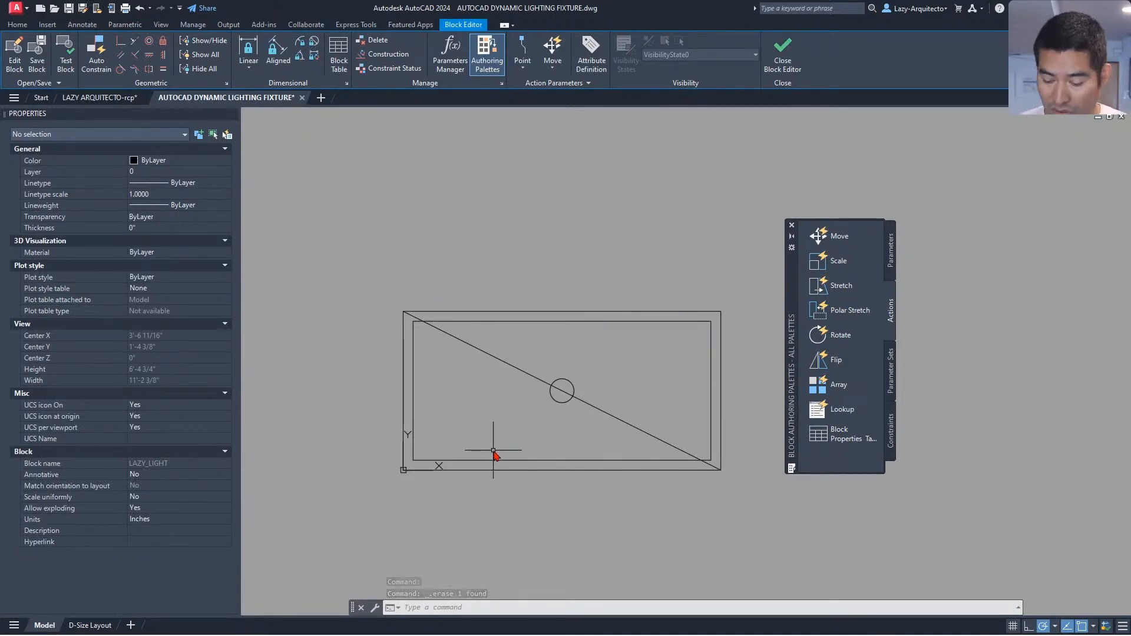
# - Define a block attribute with the tag TAG, the prompt TAG and the default value EX
pyautogui.write('ATT')
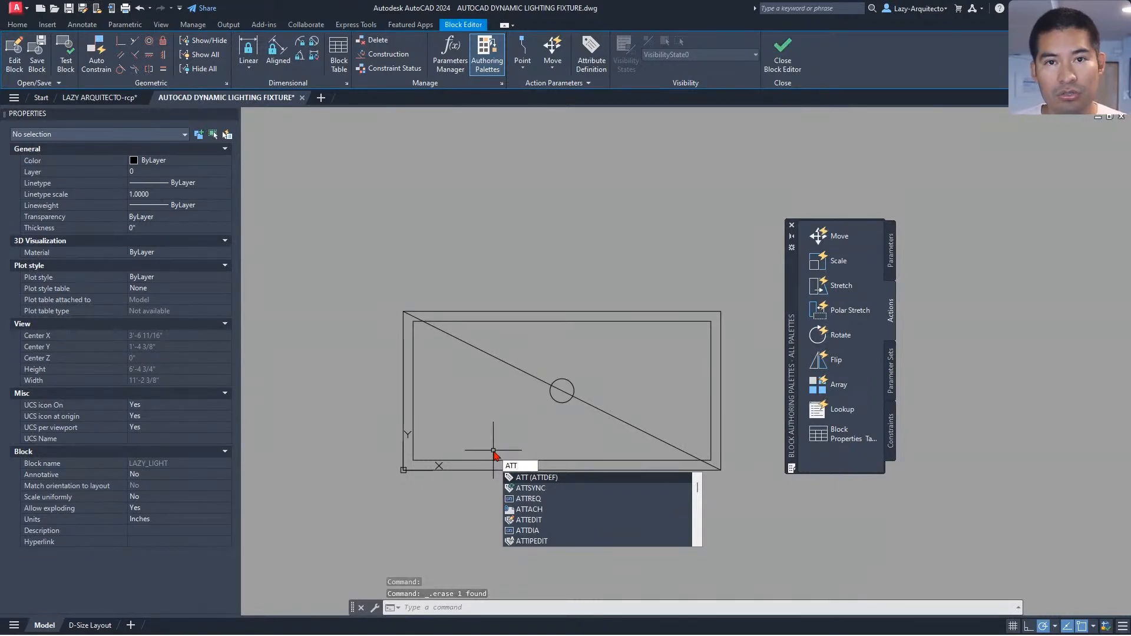
pyautogui.press('Return')
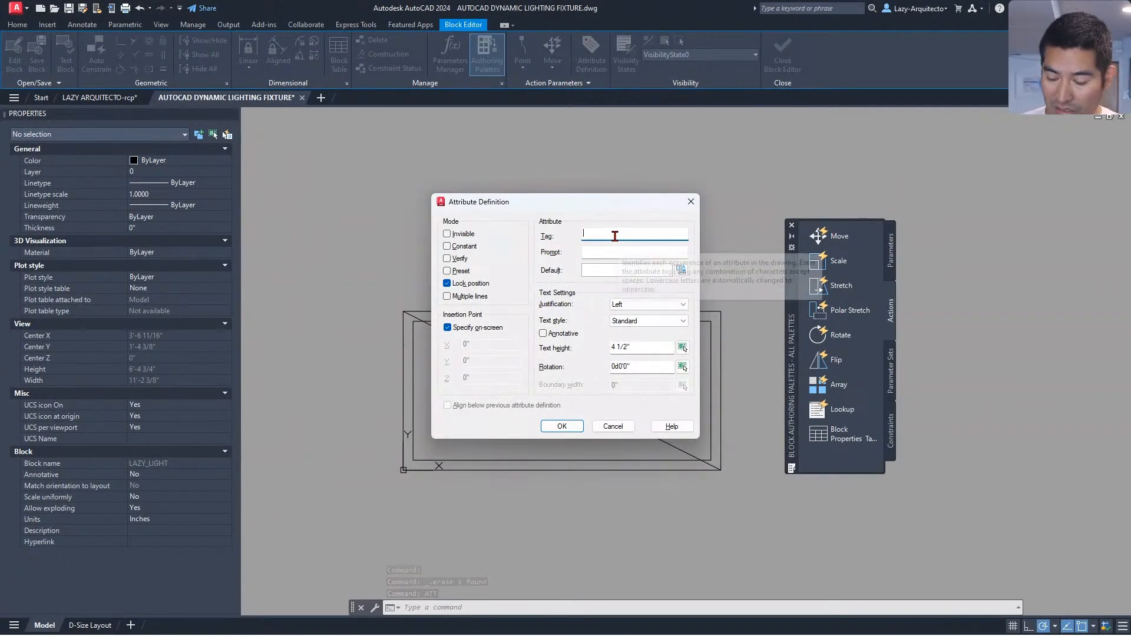
pyautogui.write('TAG')
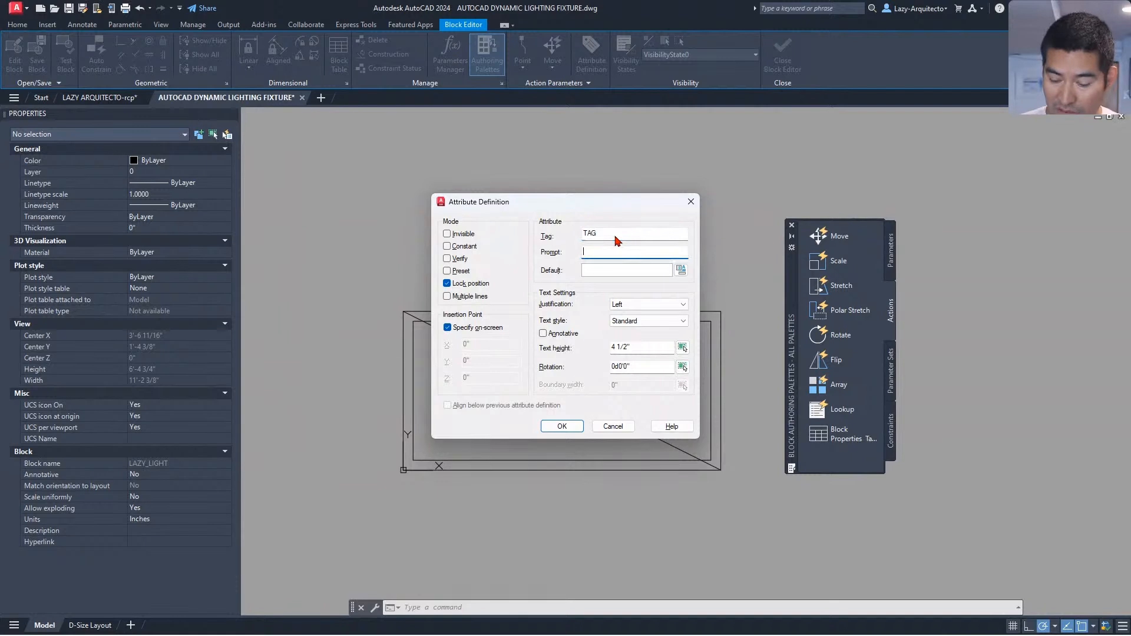
pyautogui.write('TAG')
pyautogui.click(629, 270)
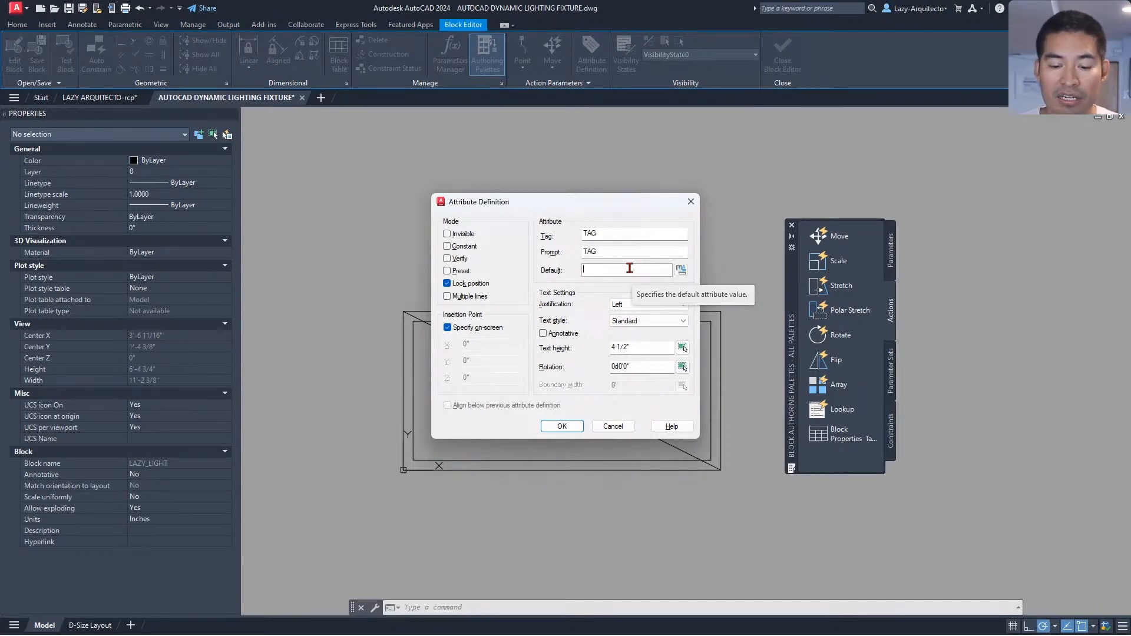
pyautogui.write('EX')
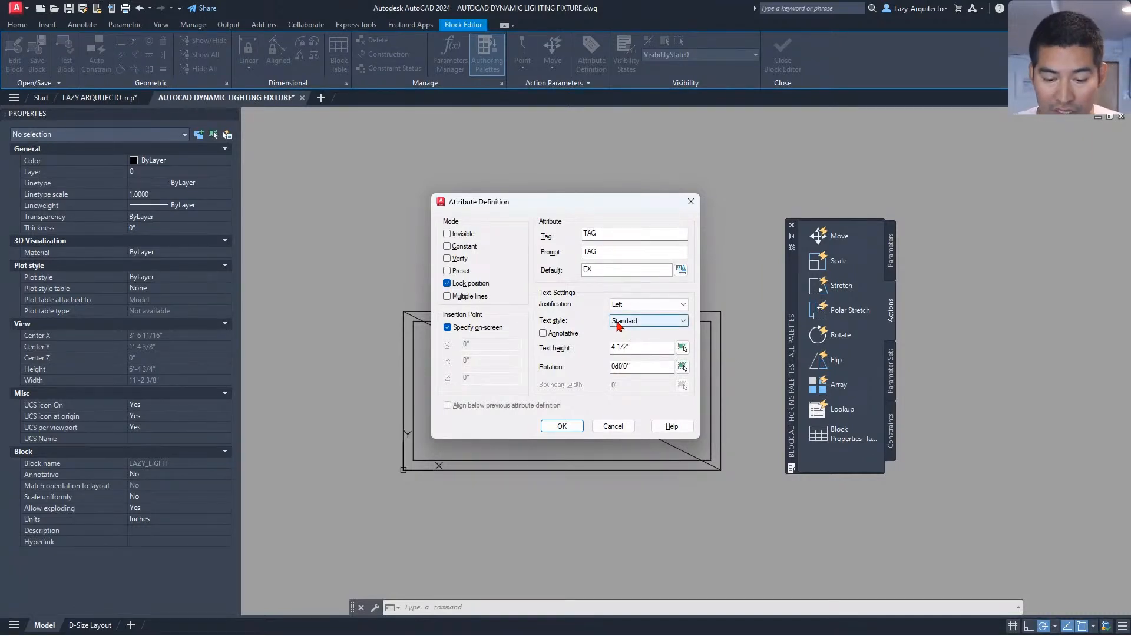
# - Set the attribute's justification to Bottom left and place it inside the fixture's lower-left corner
pyautogui.moveTo(581, 209); pyautogui.dragTo(571, 141)
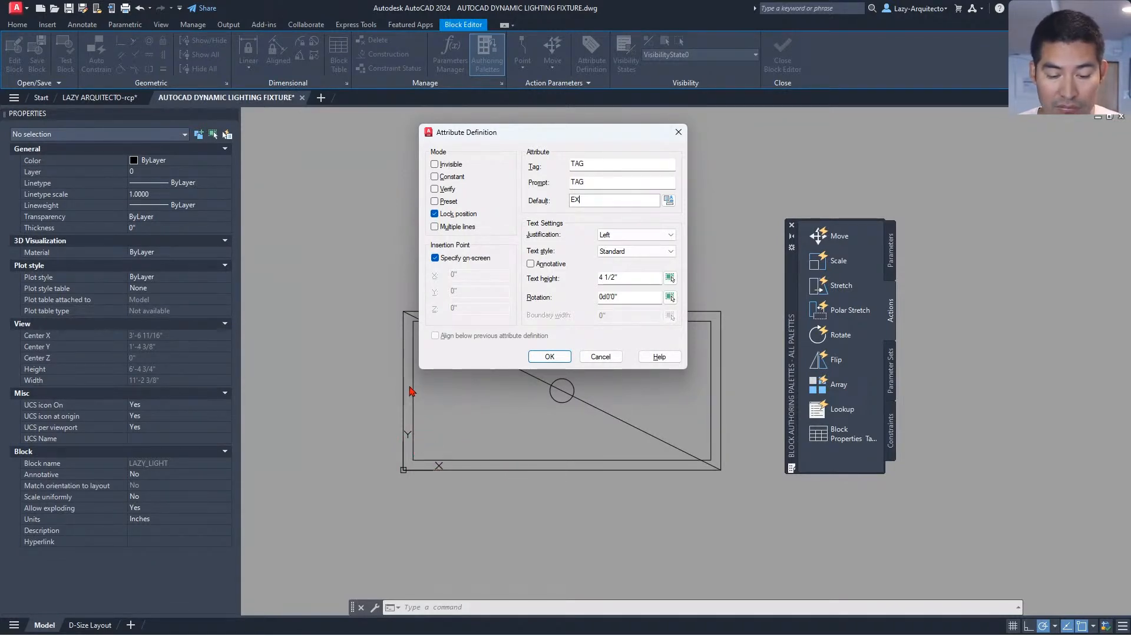
pyautogui.click(619, 236)
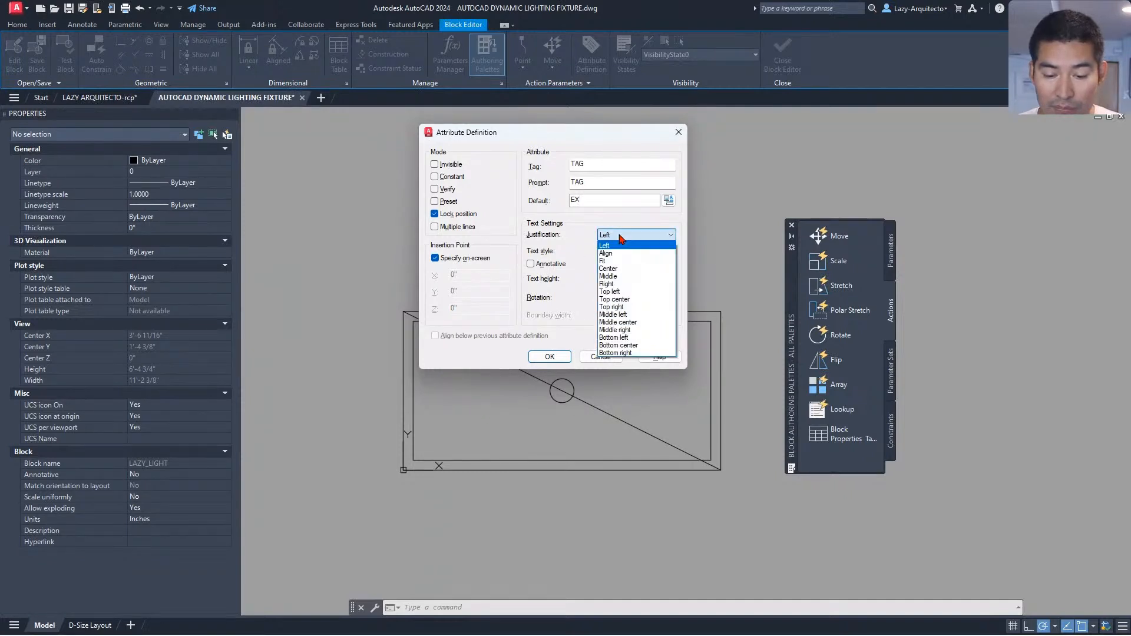
pyautogui.click(617, 338)
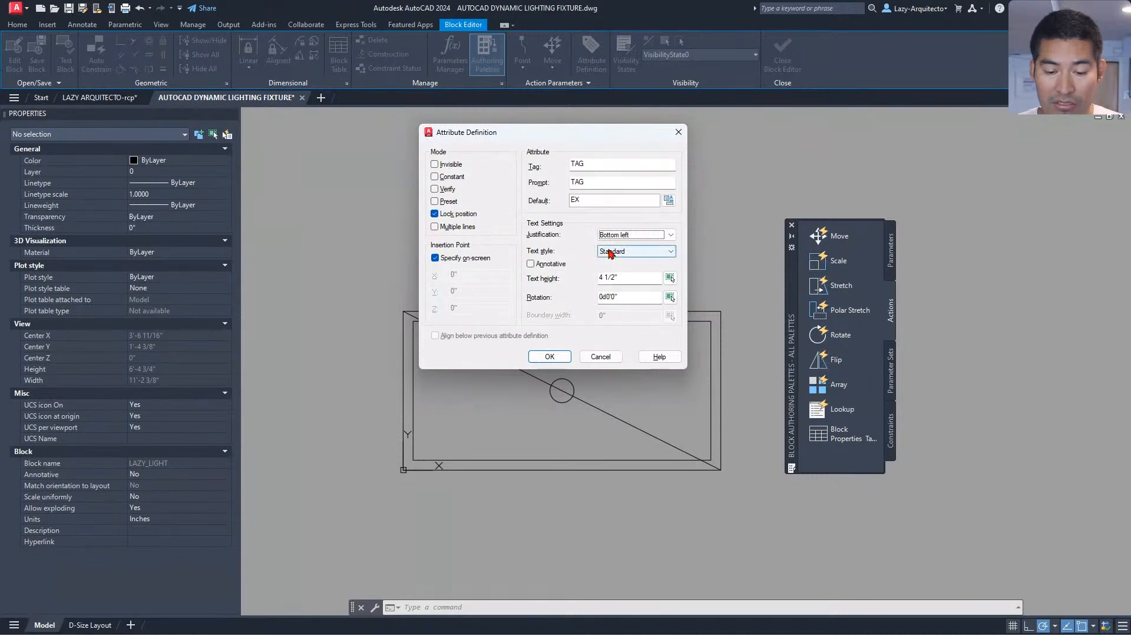
pyautogui.click(550, 356)
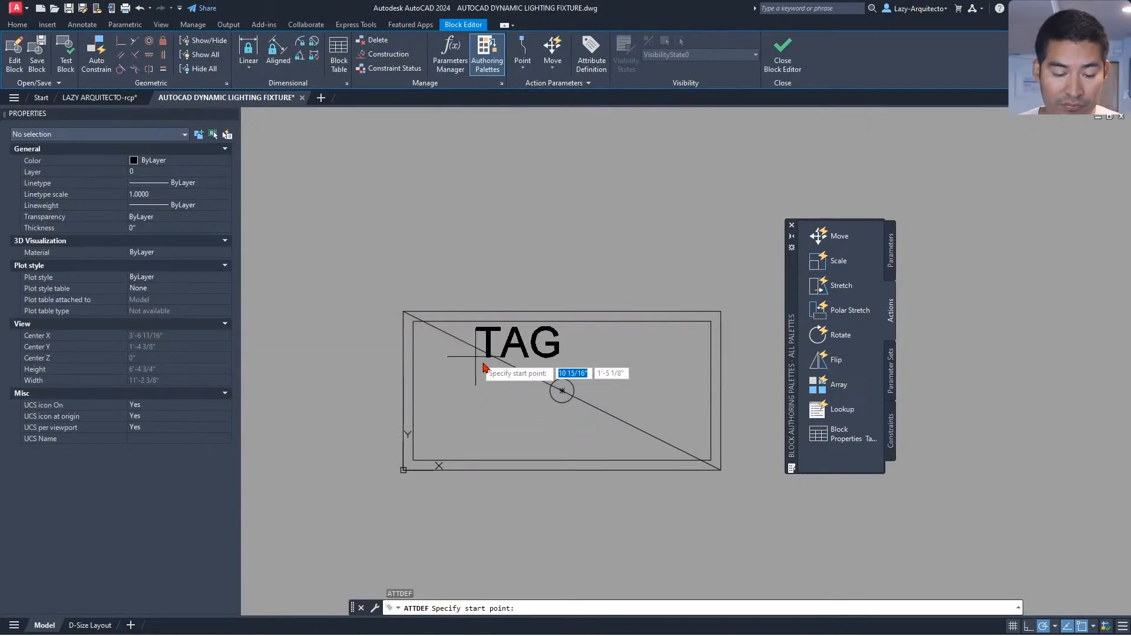
pyautogui.click(425, 449)
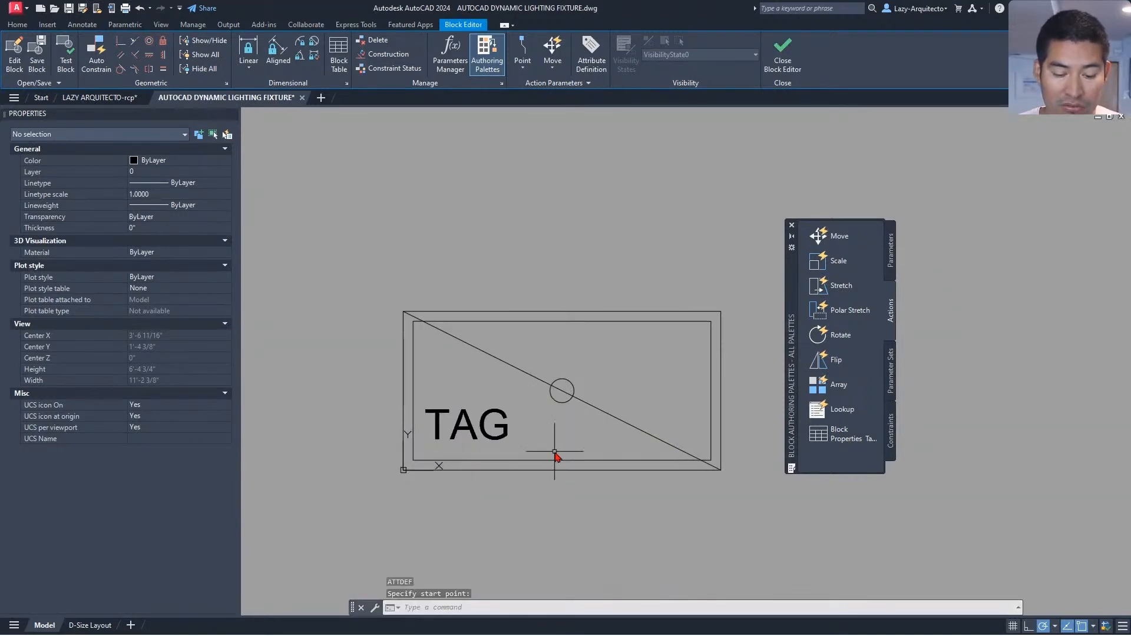
# - Move the TAG attribute slightly closer to the lower-left corner of the fixture's inner rectangle
pyautogui.scroll(3, 450, 492)
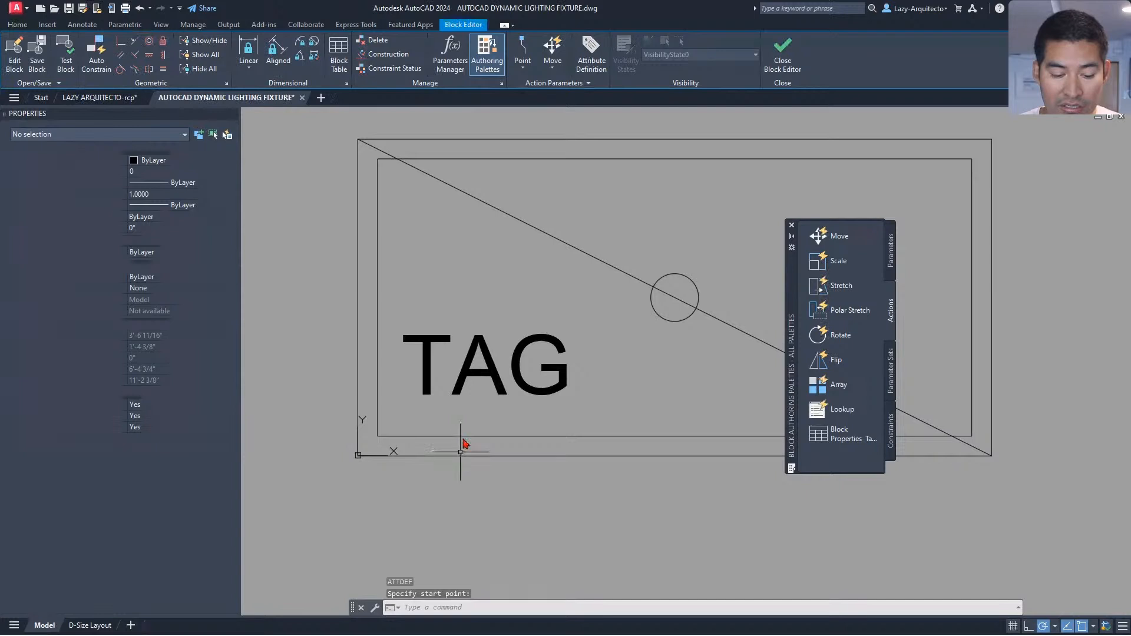
pyautogui.click(472, 369)
pyautogui.moveTo(472, 361); pyautogui.dragTo(458, 405)
pyautogui.scroll(-5, 477, 422)
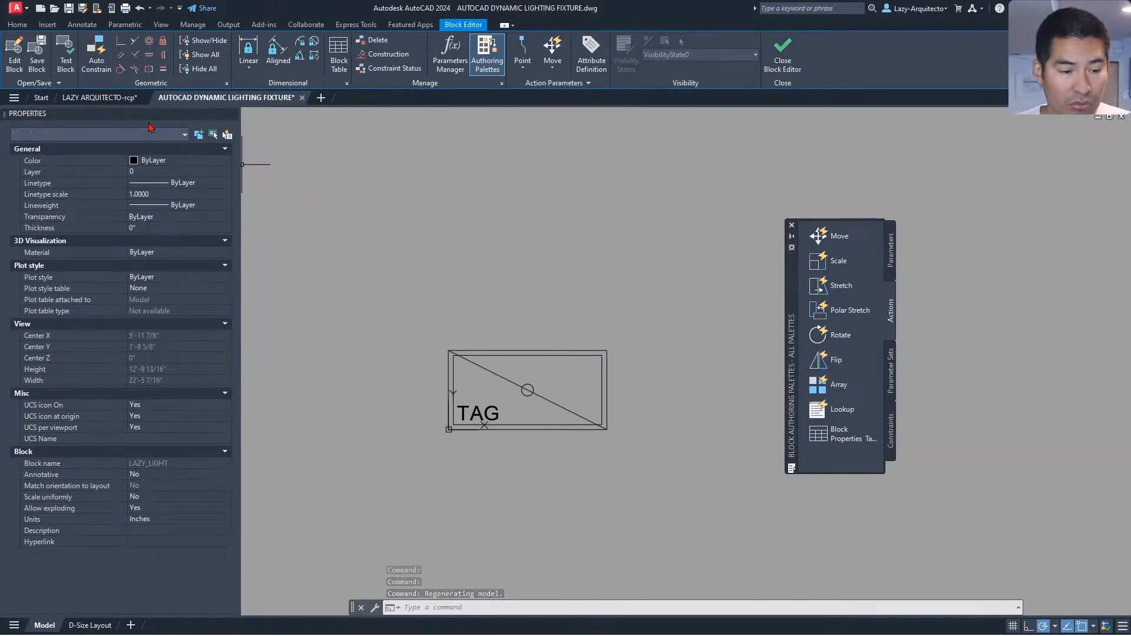
# - Open the LAZY_LIGHT block in a test block window to try out its attribute
pyautogui.click(66, 60)
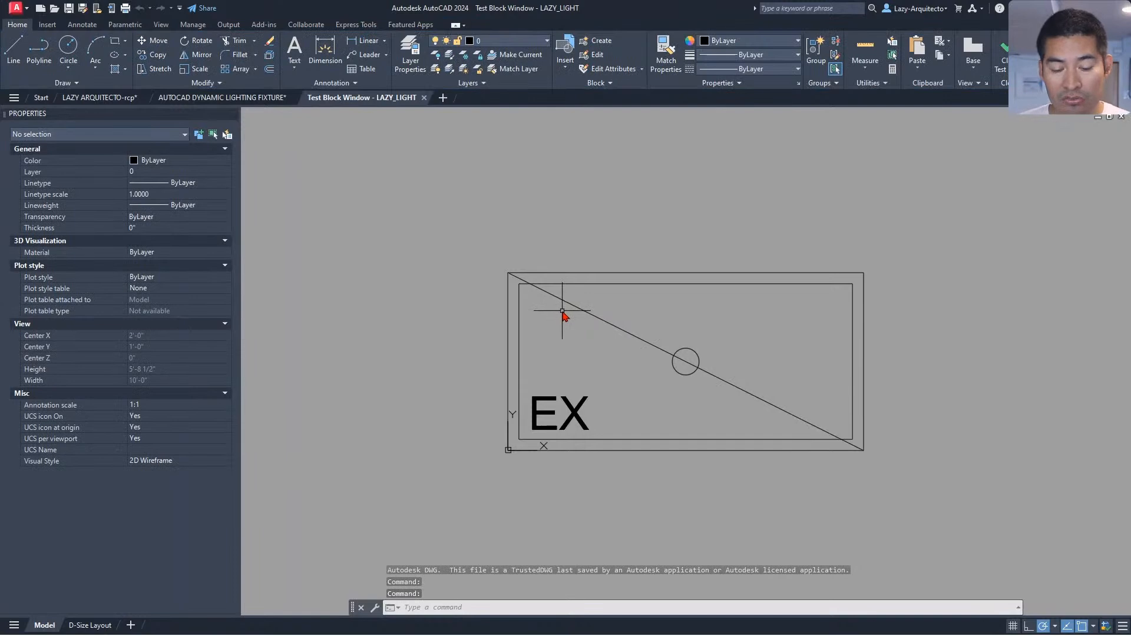
pyautogui.scroll(-3, 513, 348)
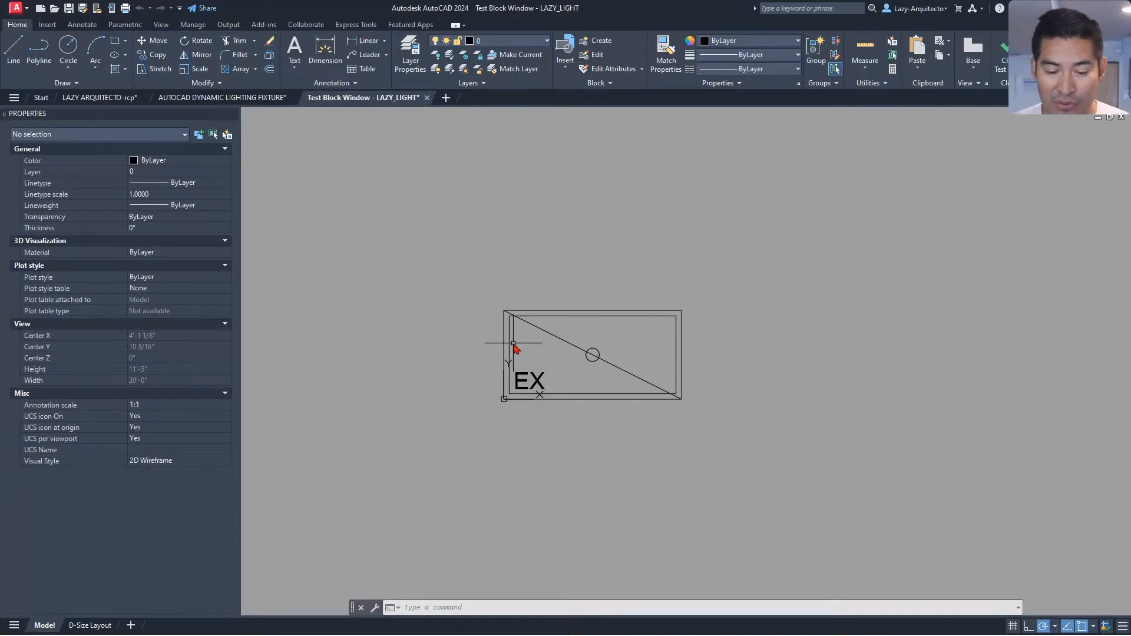
pyautogui.scroll(3, 524, 351)
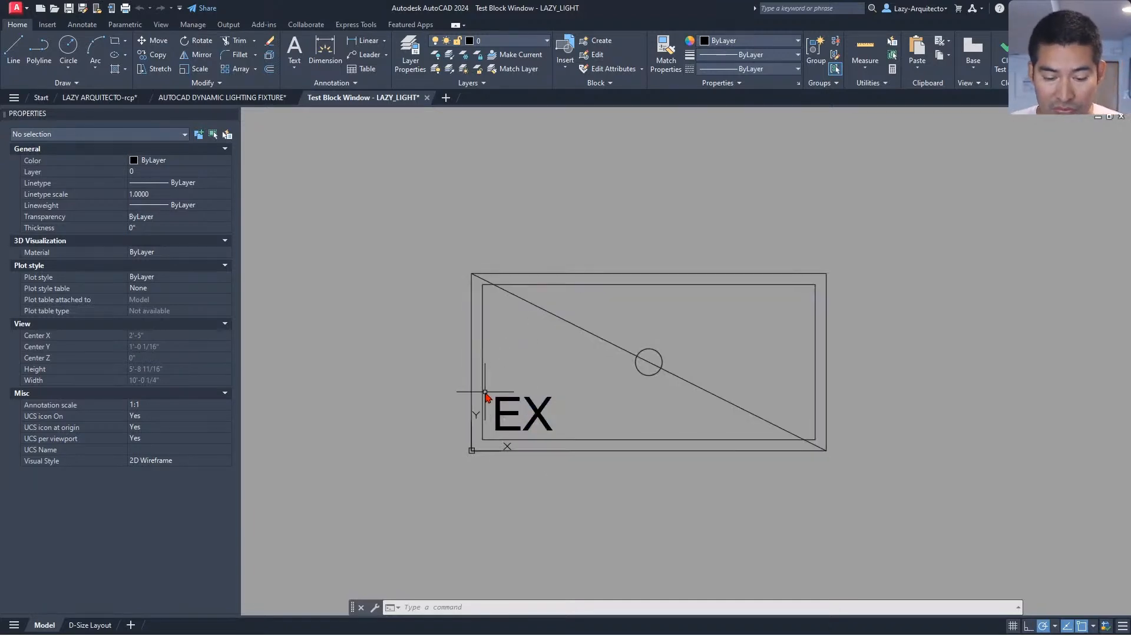
pyautogui.scroll(-3, 485, 392)
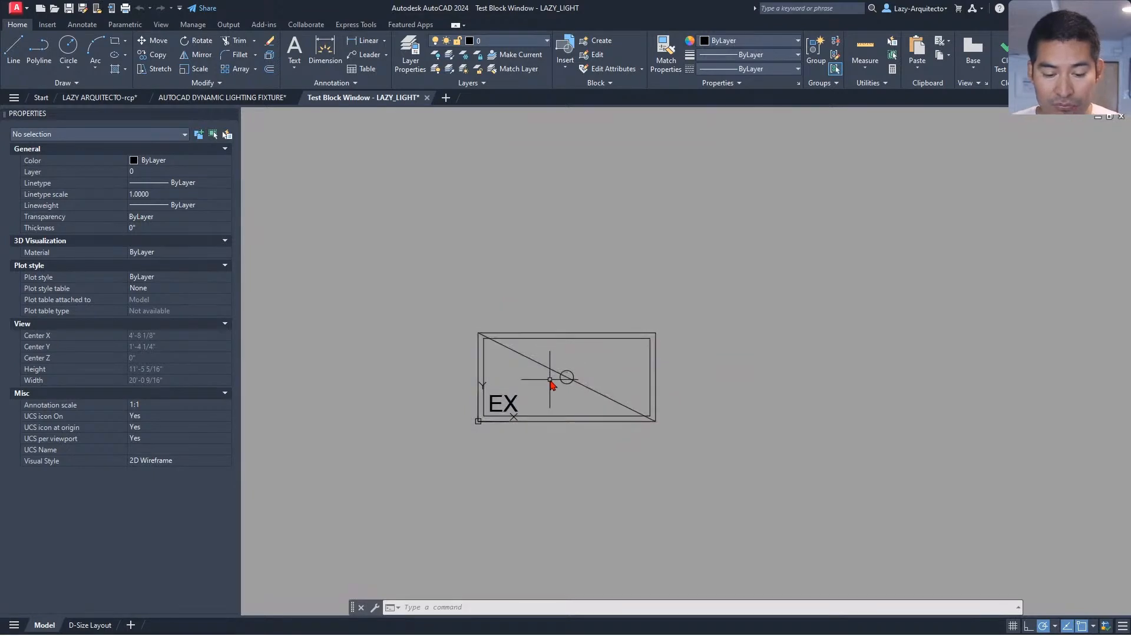
pyautogui.scroll(-3, 462, 390)
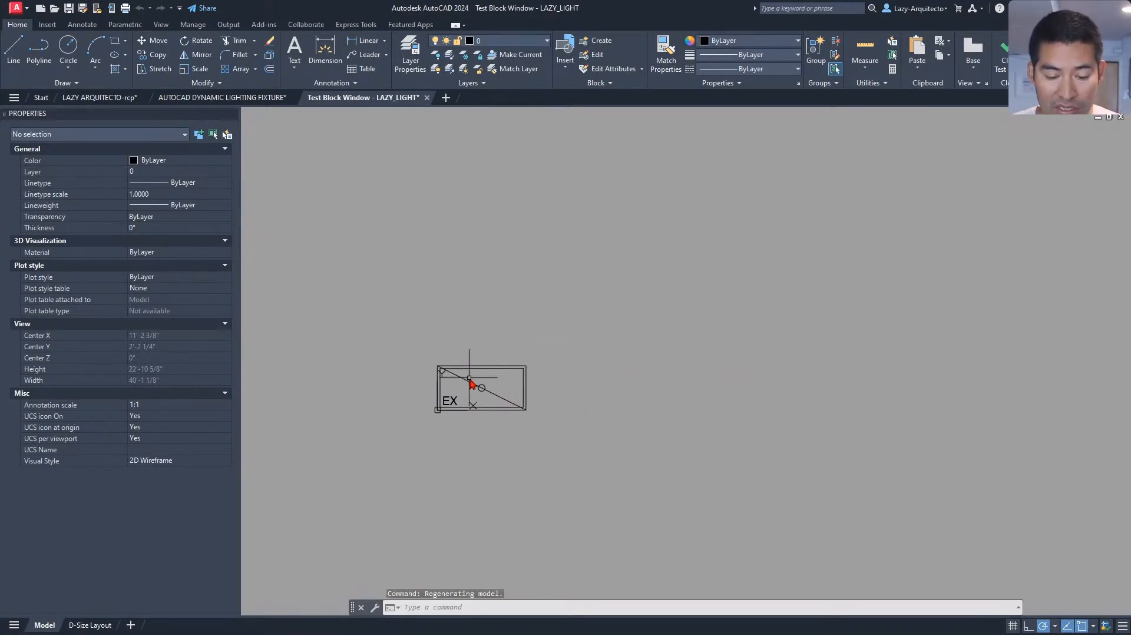
# - Copy the LAZY_LIGHT fixture once, horizontally to the right of the original in the test window
pyautogui.click(473, 383)
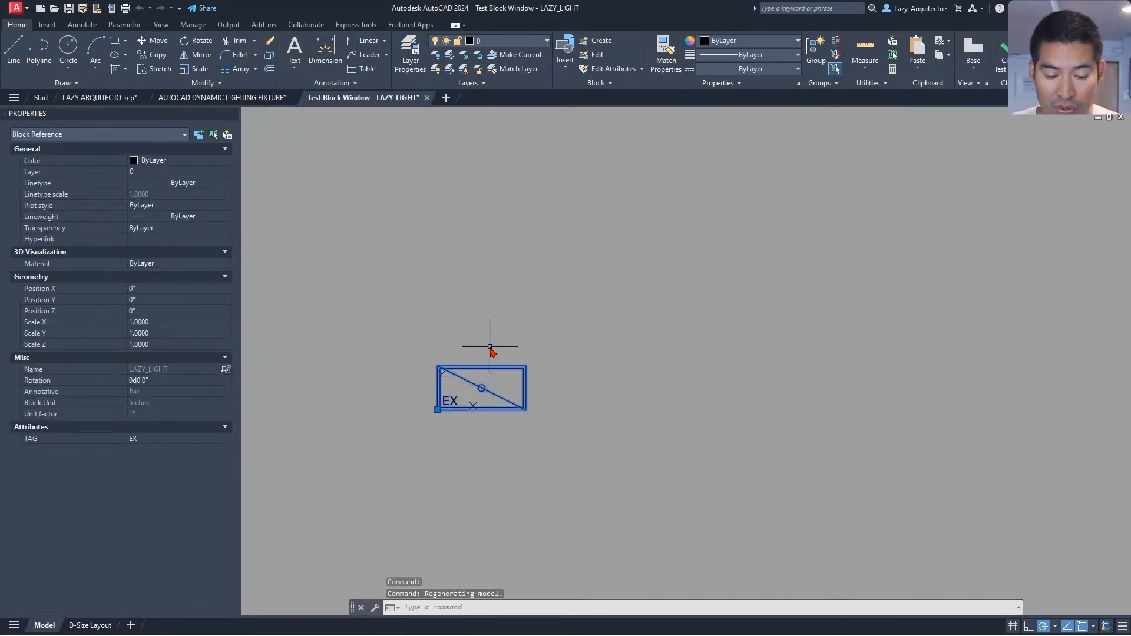
pyautogui.write('co')
pyautogui.press('Return')
pyautogui.click(490, 346)
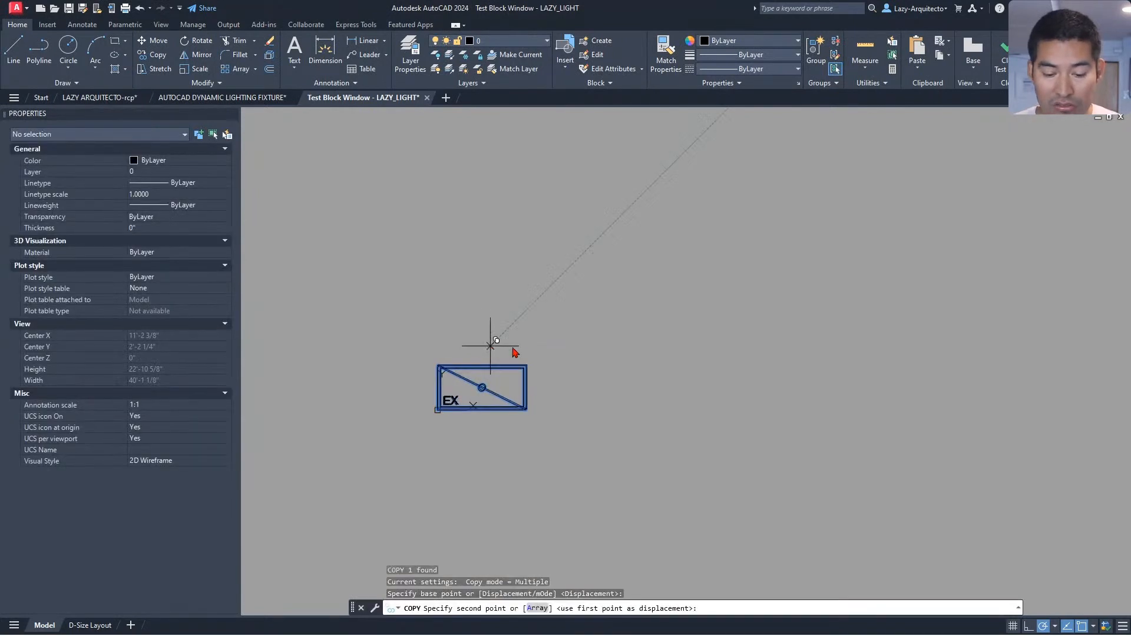
pyautogui.click(618, 347)
pyautogui.press('Escape')
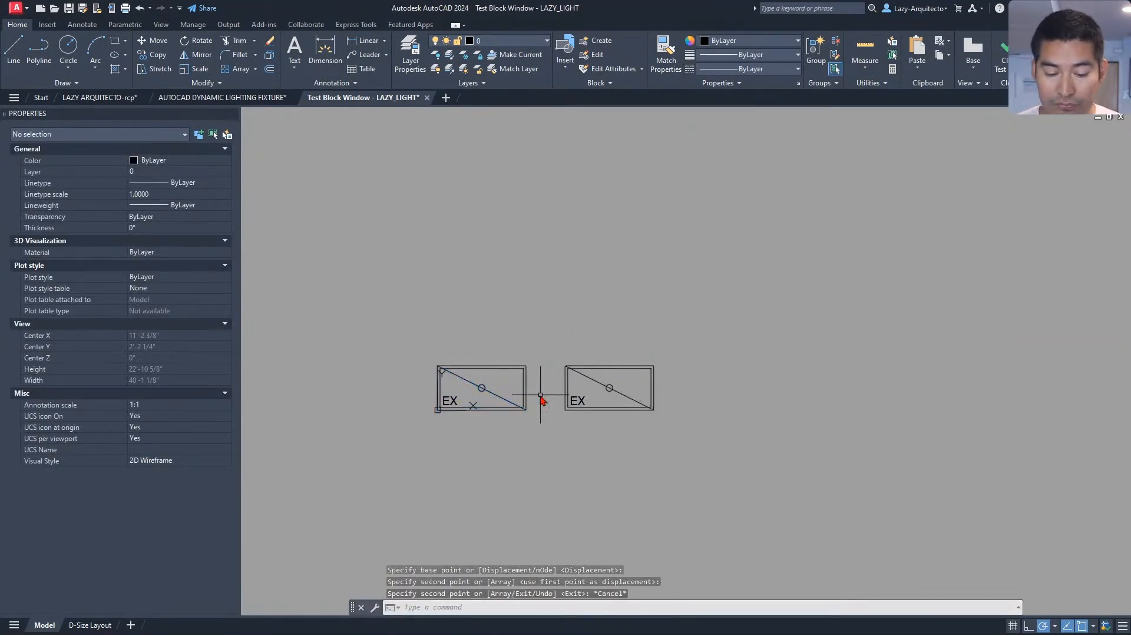
# - Change the TAG attribute value of the copied fixture to NEW
pyautogui.scroll(3, 541, 396)
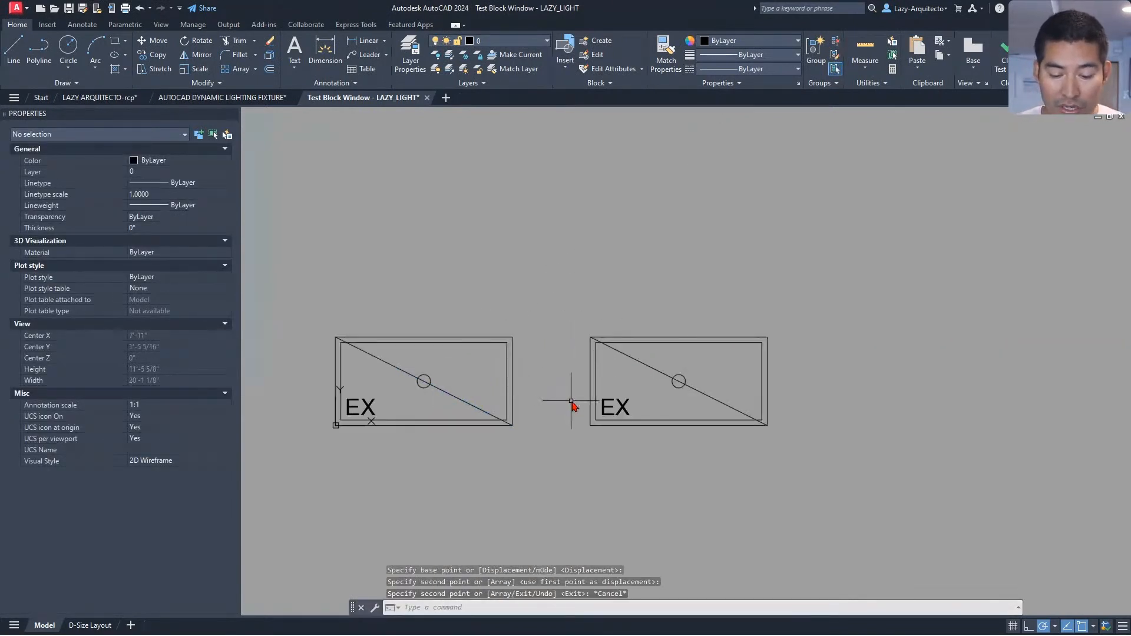
pyautogui.doubleClick(607, 405)
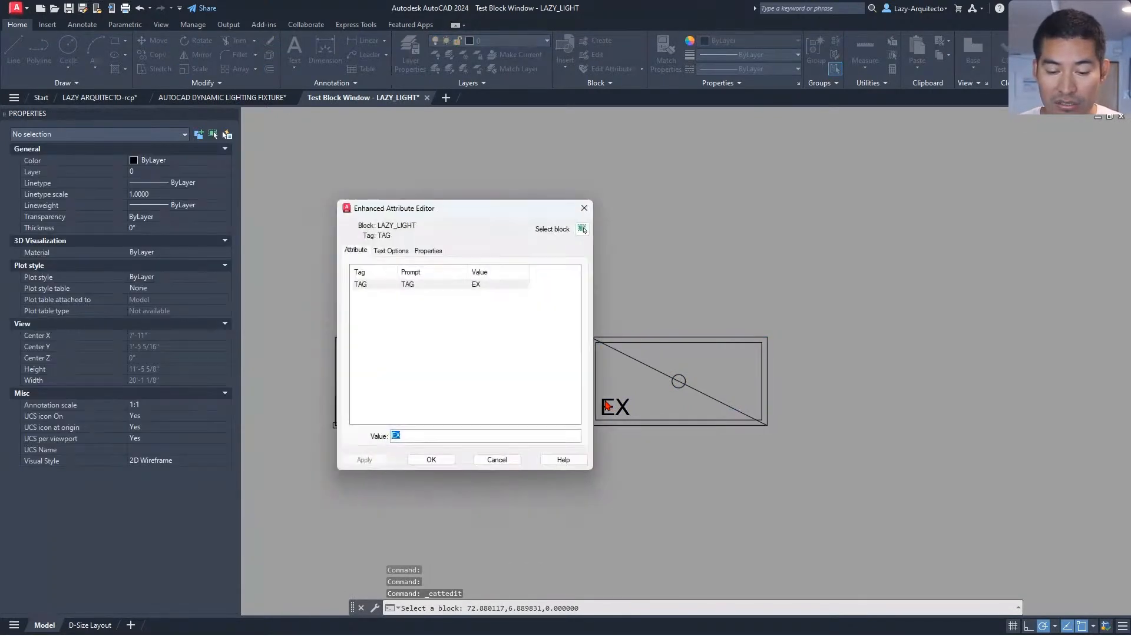
pyautogui.write('NEW')
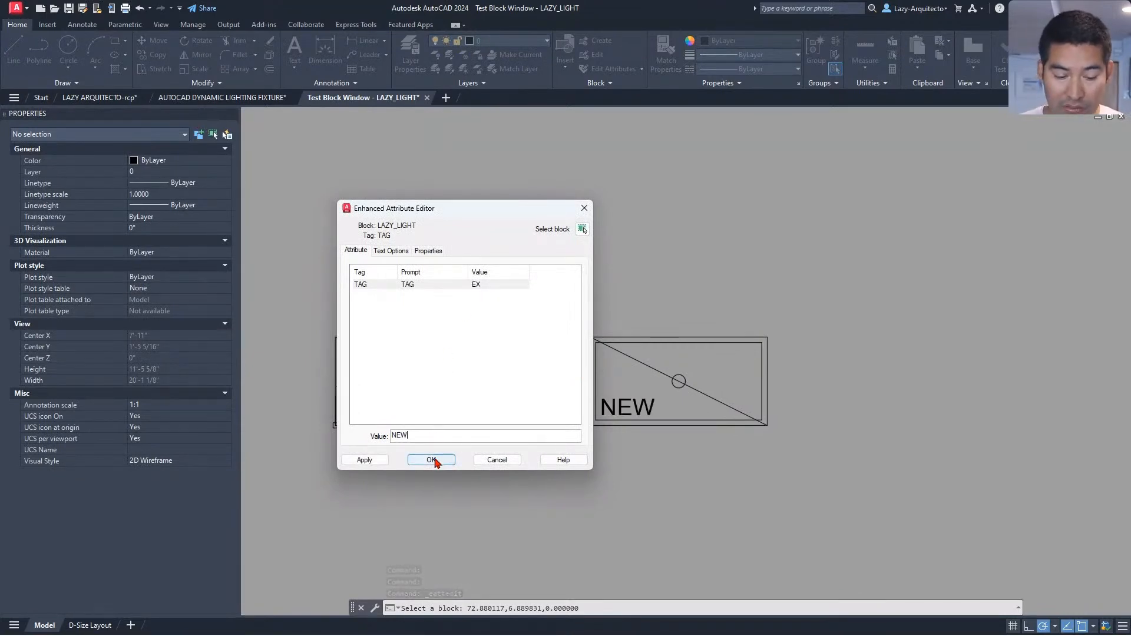
pyautogui.click(432, 460)
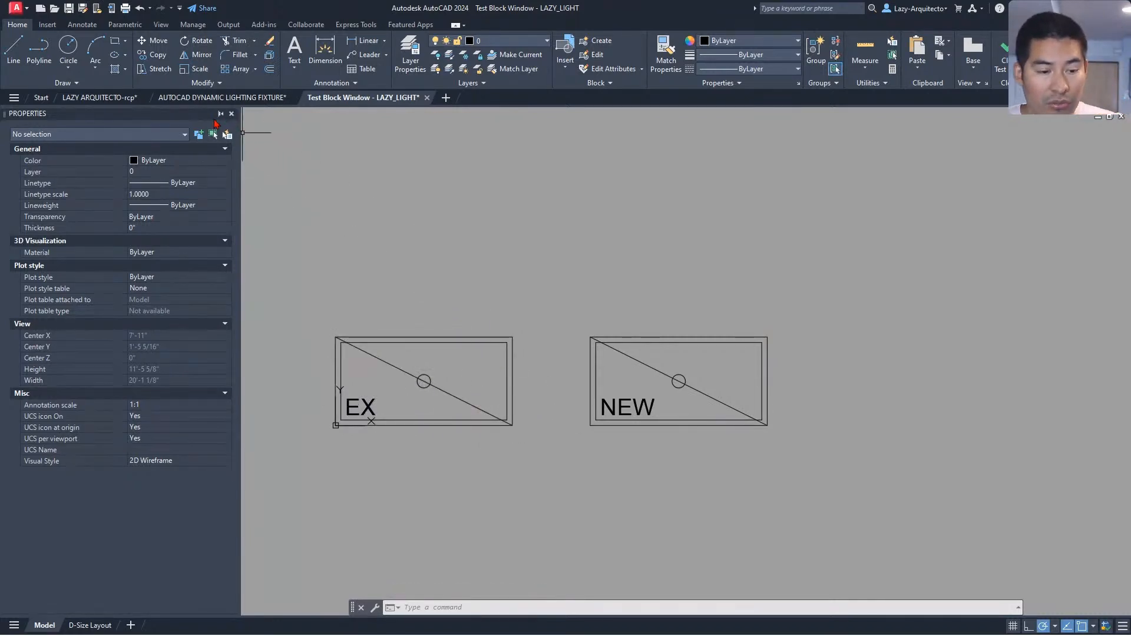
# - In the LAZY ARQUITECTO-rcp drawing, copy the yellow NEW fixture from its lower-left corner to the ceiling grid intersection 8' to the right
pyautogui.click(210, 99)
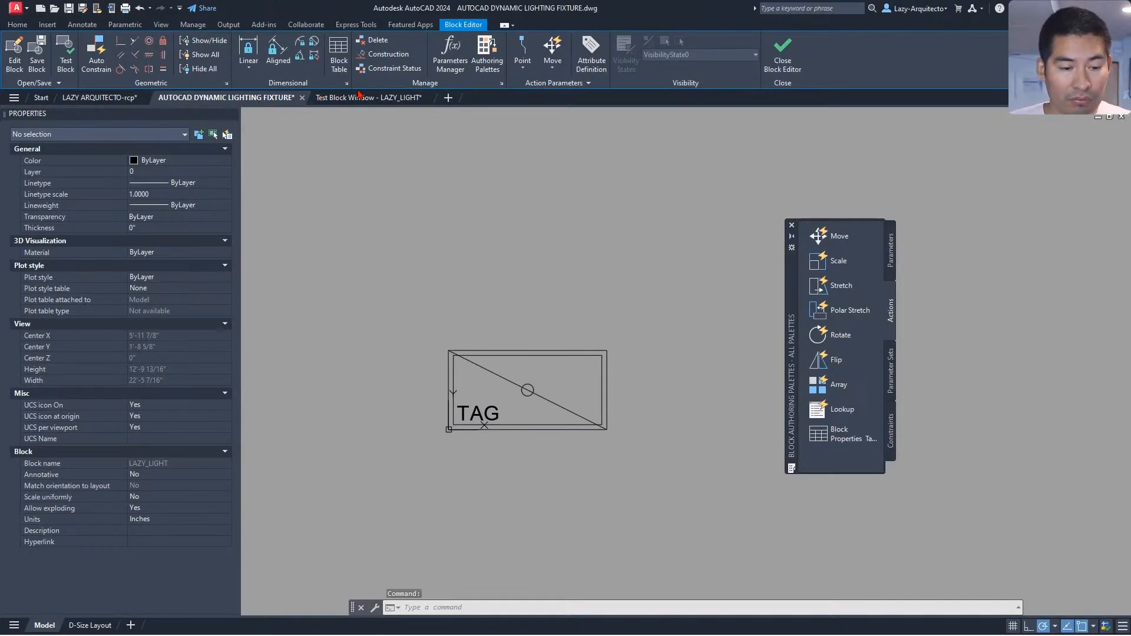
pyautogui.click(108, 97)
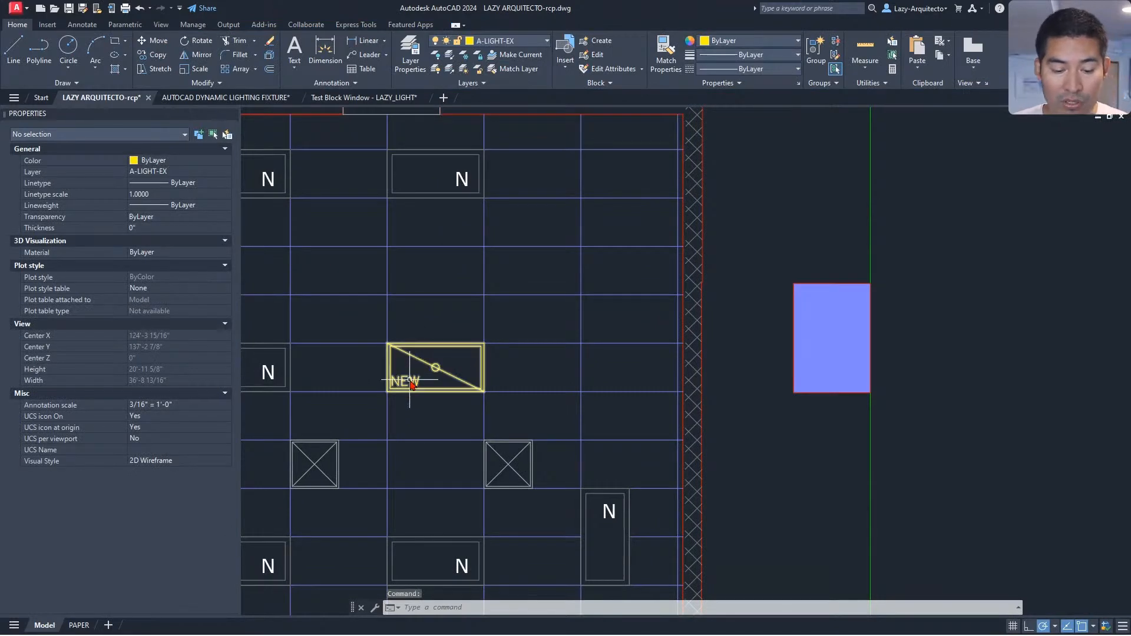
pyautogui.click(430, 384)
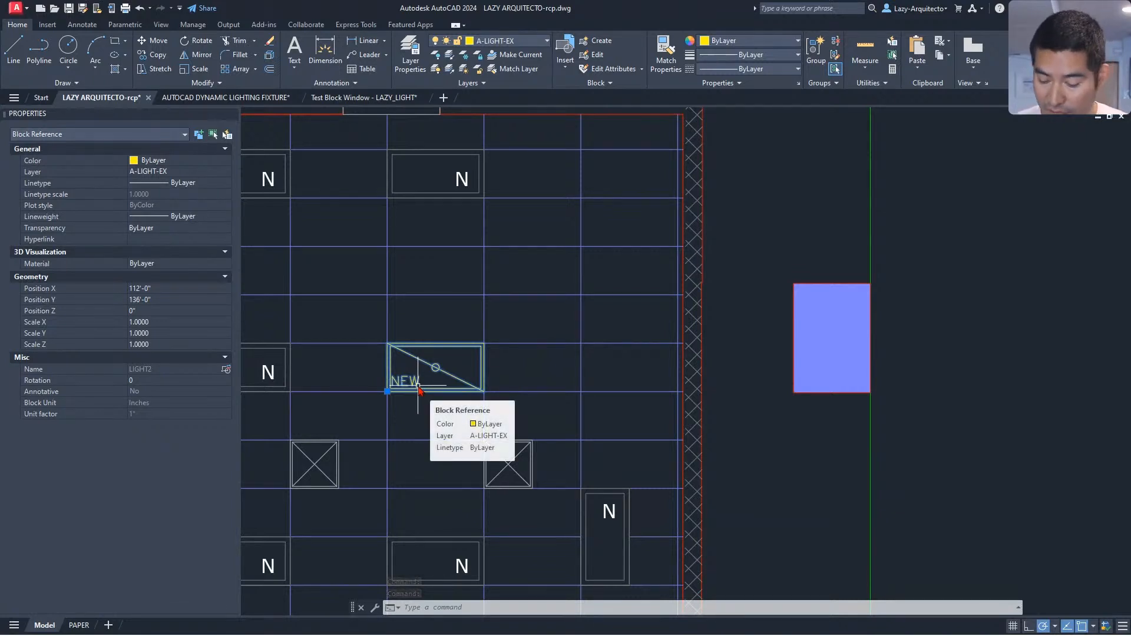
pyautogui.write('CO')
pyautogui.press('Return')
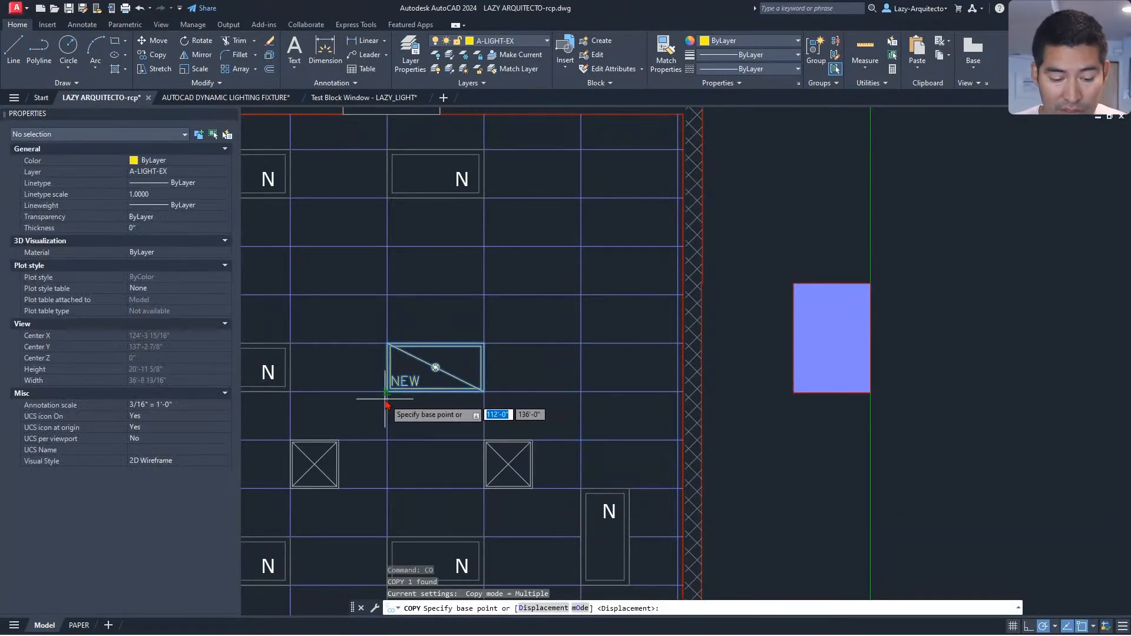
pyautogui.click(387, 391)
pyautogui.click(582, 392)
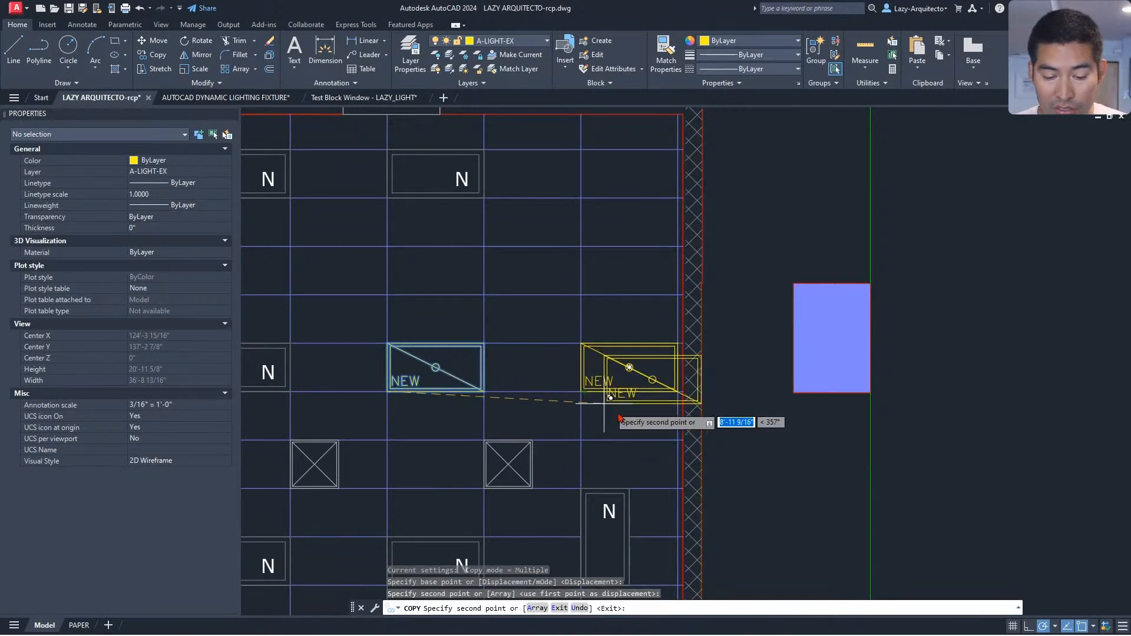
pyautogui.press('Escape')
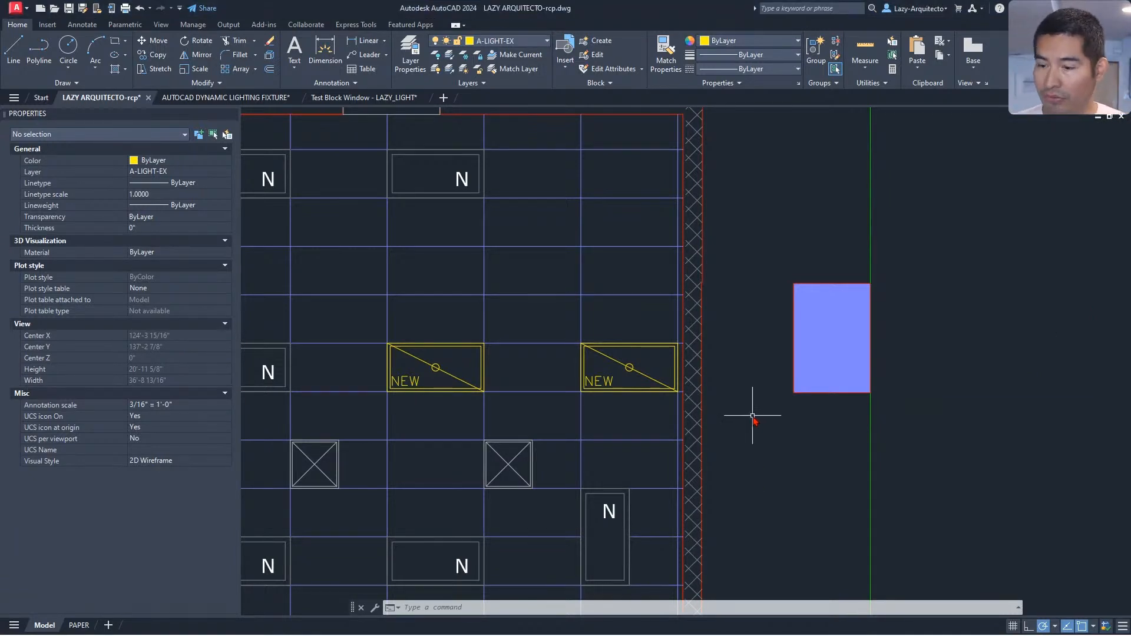
# - Rotate the copied NEW fixture 90 degrees counterclockwise about its lower-left corner
pyautogui.click(660, 389)
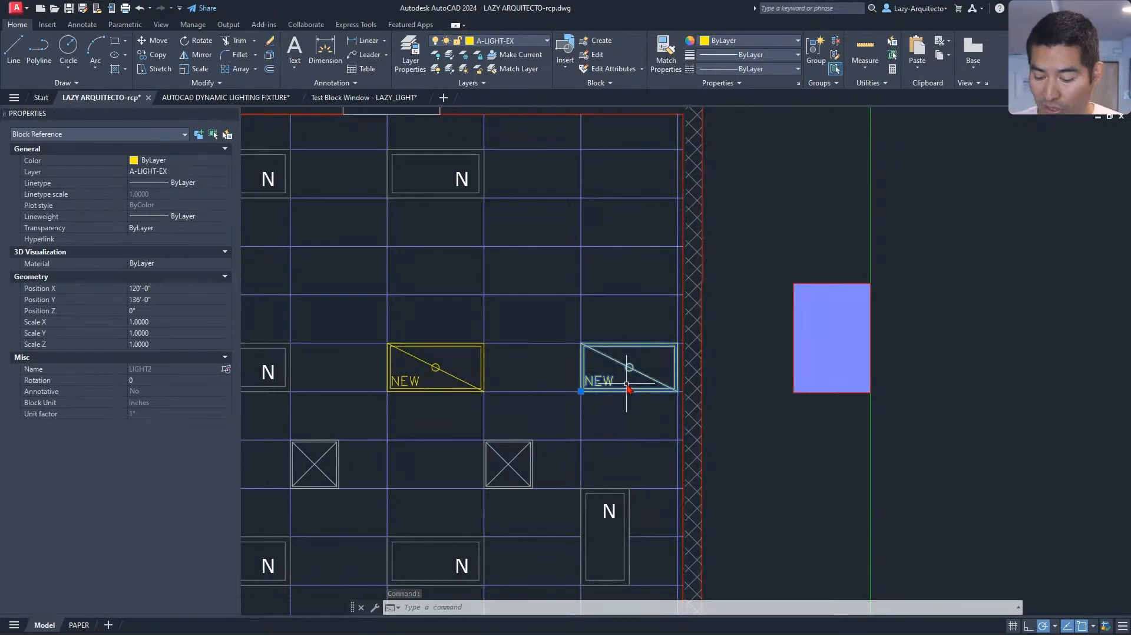
pyautogui.write('ro')
pyautogui.press('Return')
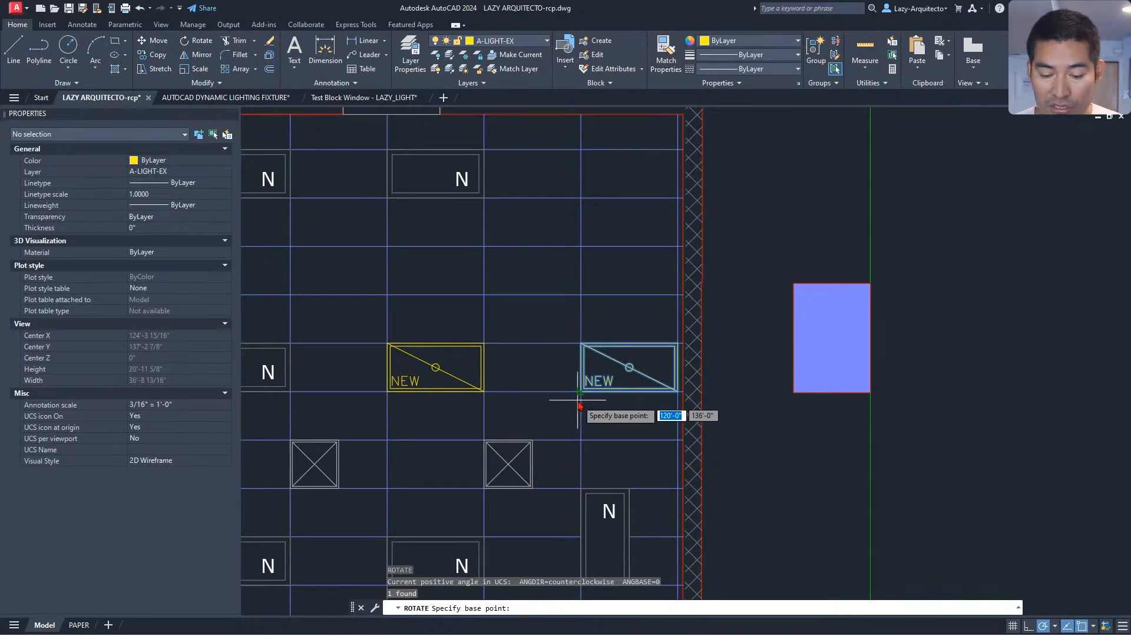
pyautogui.click(580, 391)
pyautogui.click(577, 333)
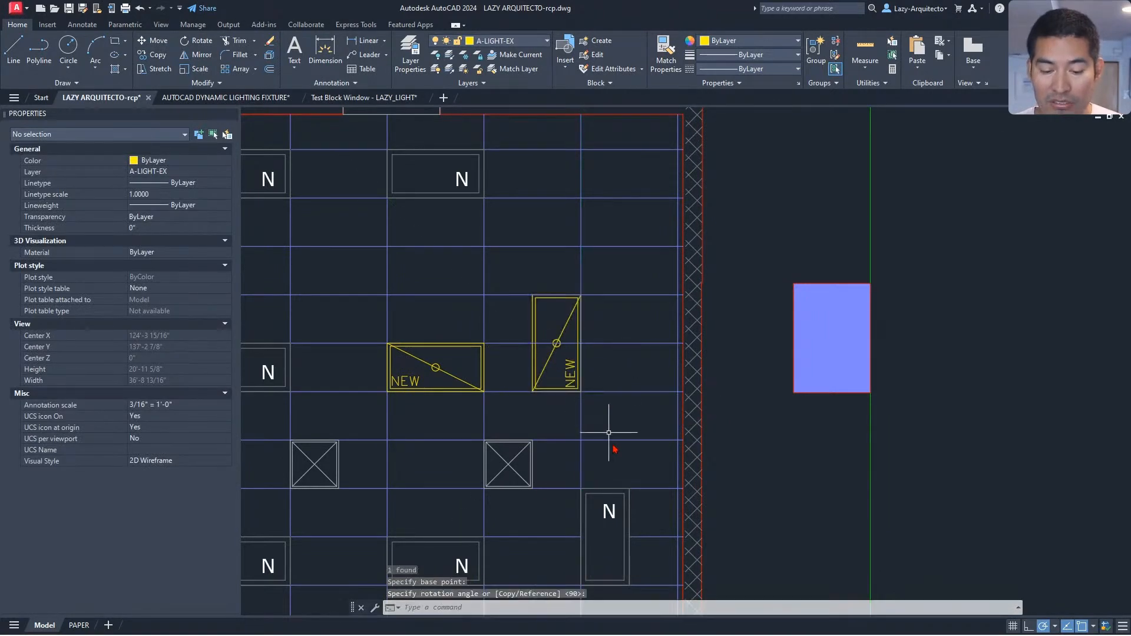
# - Move the rotated NEW fixture by its lower-left corner to the adjacent ceiling grid intersection on the right
pyautogui.moveTo(619, 469)
pyautogui.mouseDown(button='middle')
pyautogui.moveTo(601, 313)
pyautogui.moveTo(651, 464)
pyautogui.mouseUp(button='middle')
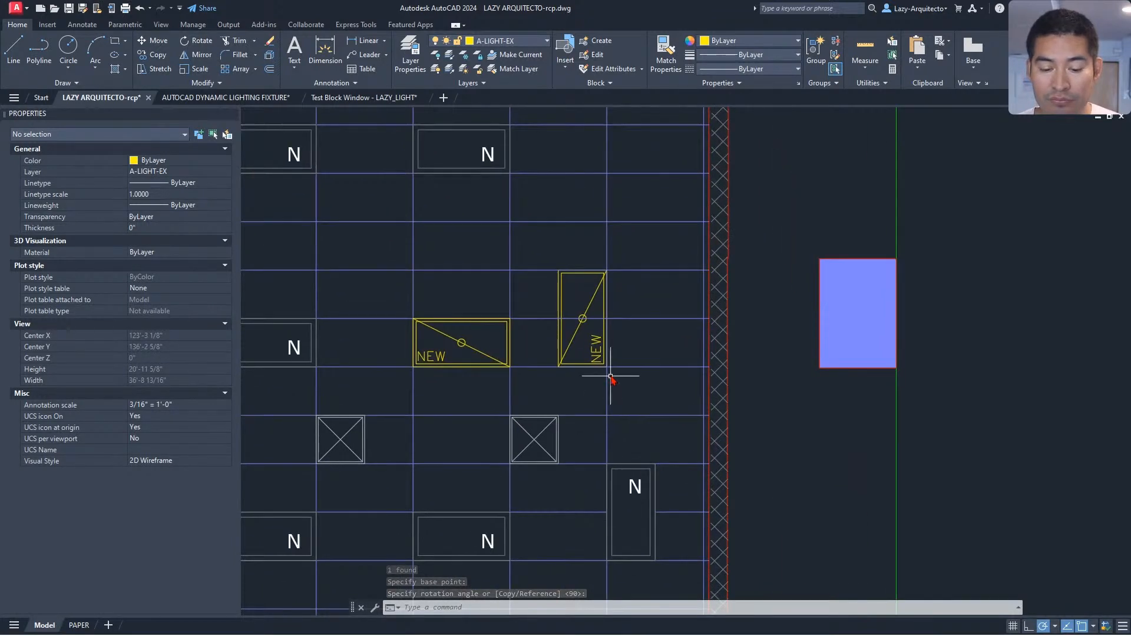
pyautogui.click(592, 330)
pyautogui.write('m')
pyautogui.press('Return')
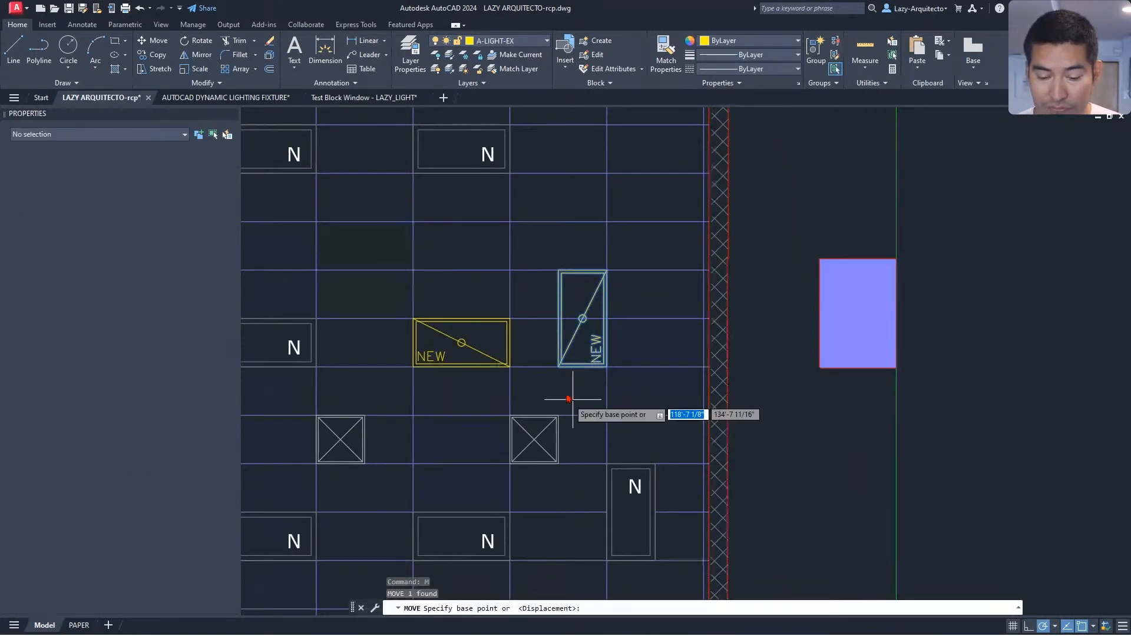
pyautogui.click(559, 366)
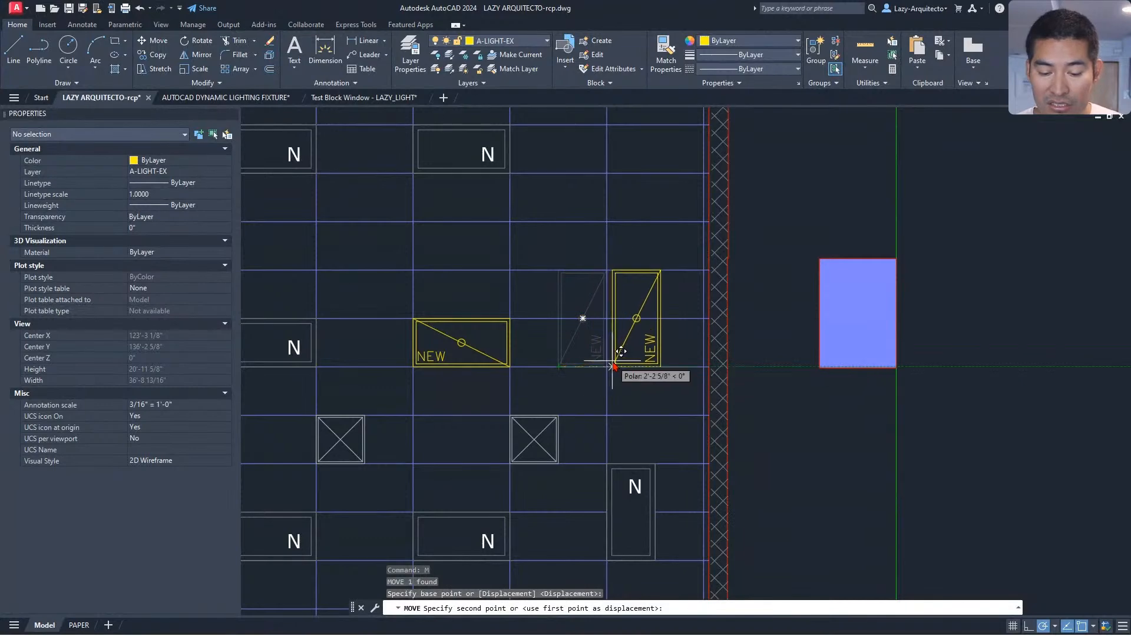
pyautogui.click(609, 369)
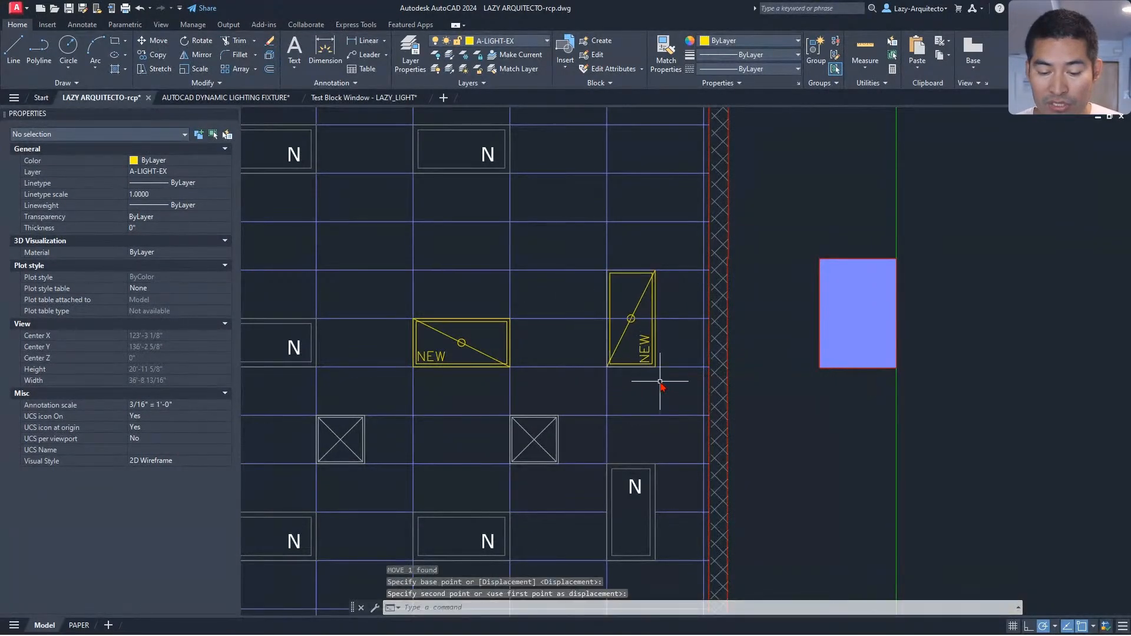
pyautogui.scroll(3, 654, 354)
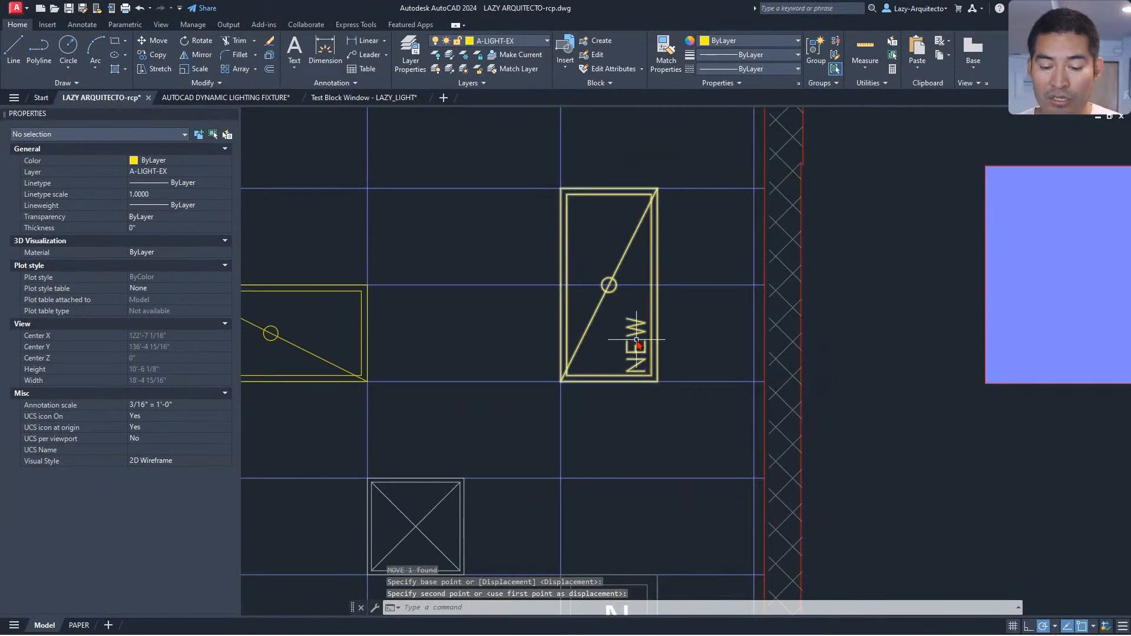
pyautogui.moveTo(608, 336); pyautogui.dragTo(616, 361, button='middle')
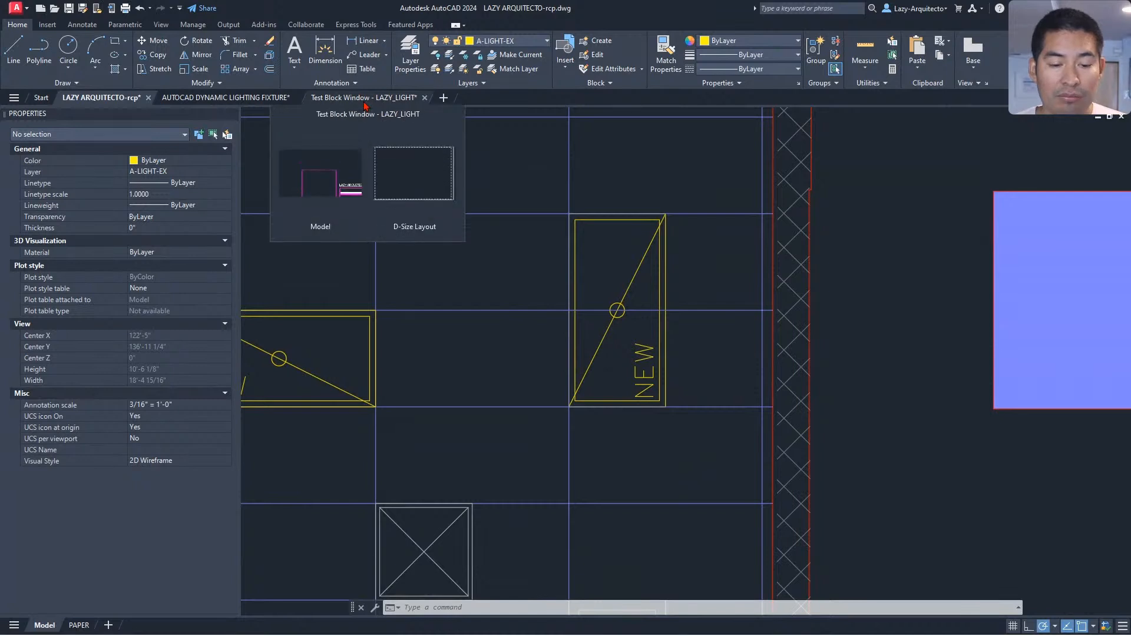
# - Return to the LAZY_LIGHT test window and close it to resume editing the block definition
pyautogui.click(365, 100)
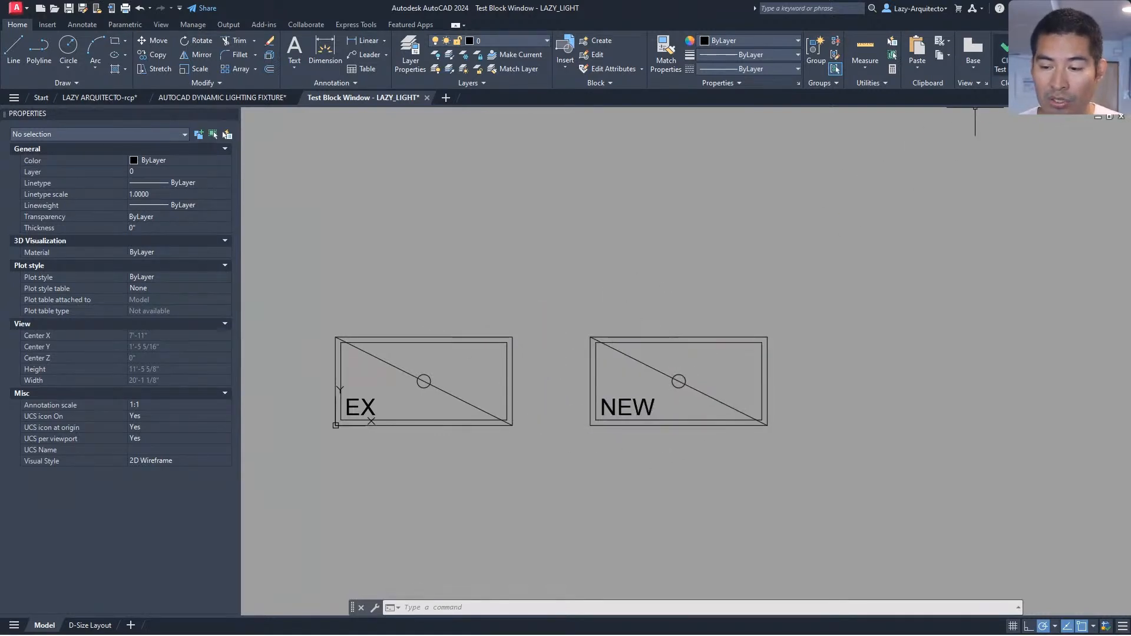
pyautogui.click(995, 56)
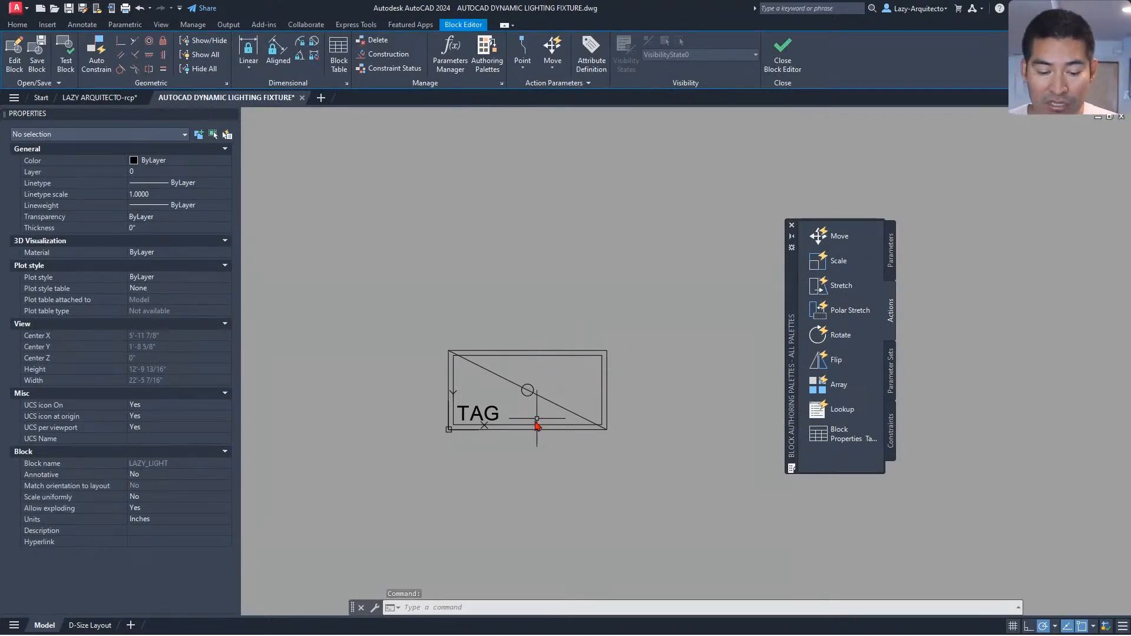
pyautogui.scroll(2, 493, 396)
pyautogui.scroll(1, 465, 368)
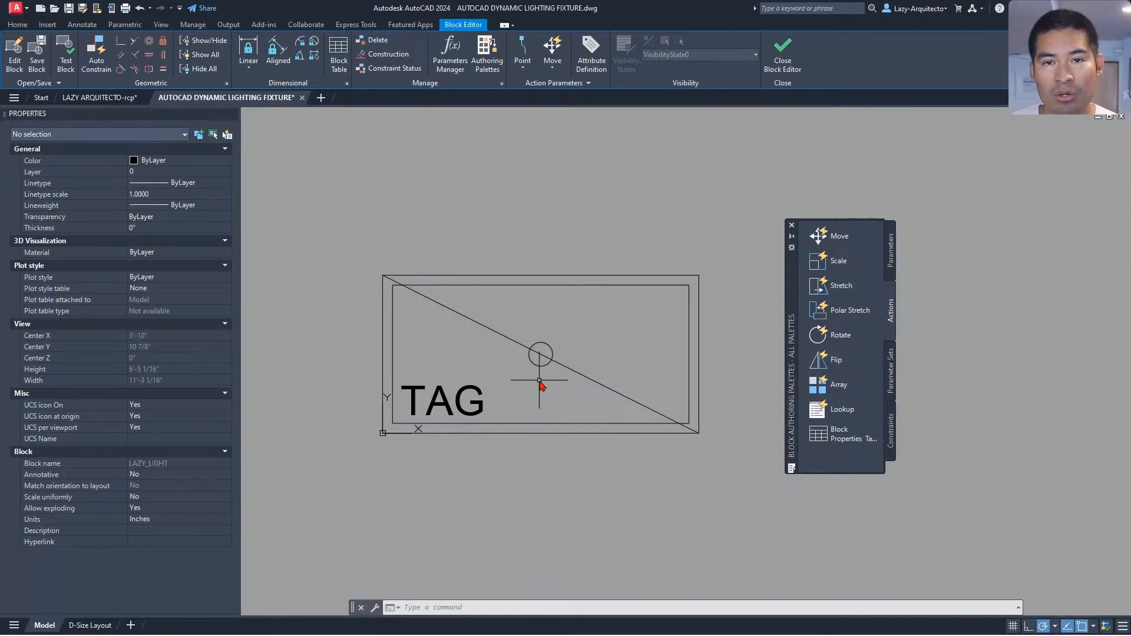
# - Add a Flip parameter with a 45-degree reflection line from the fixture's lower-left corner, placing its label between TAG and the circle
pyautogui.click(891, 249)
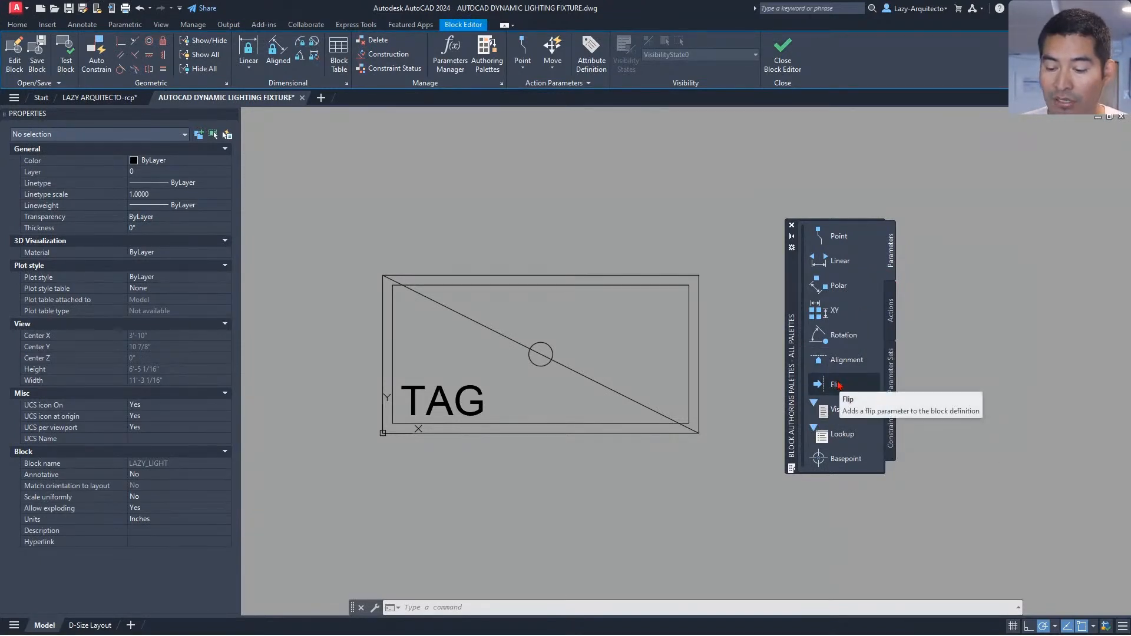
pyautogui.click(836, 384)
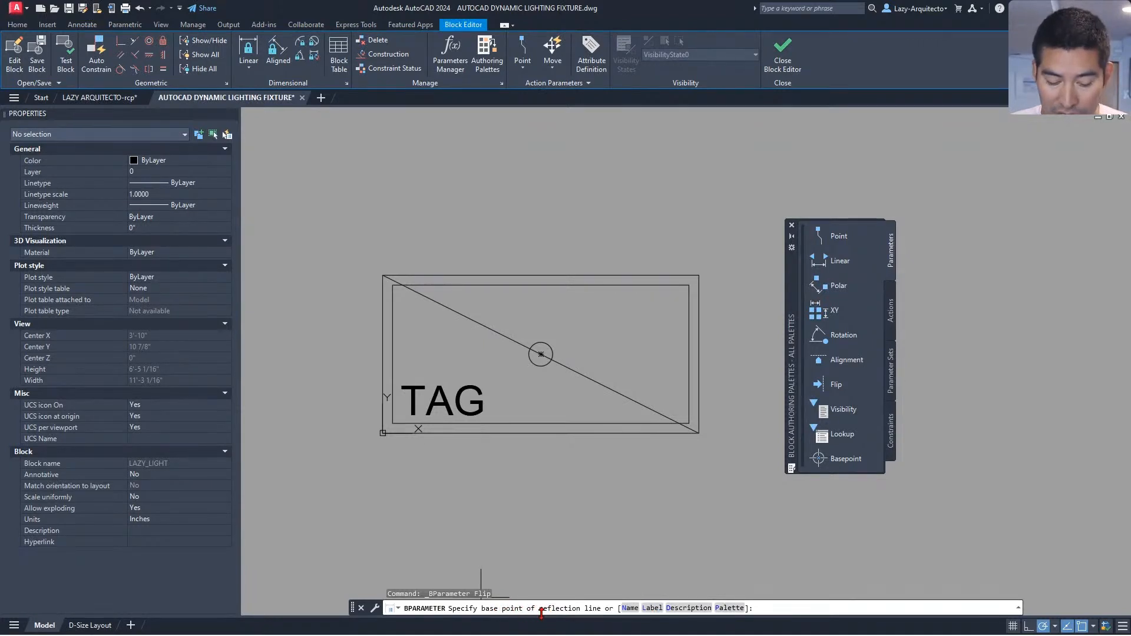
pyautogui.click(398, 441)
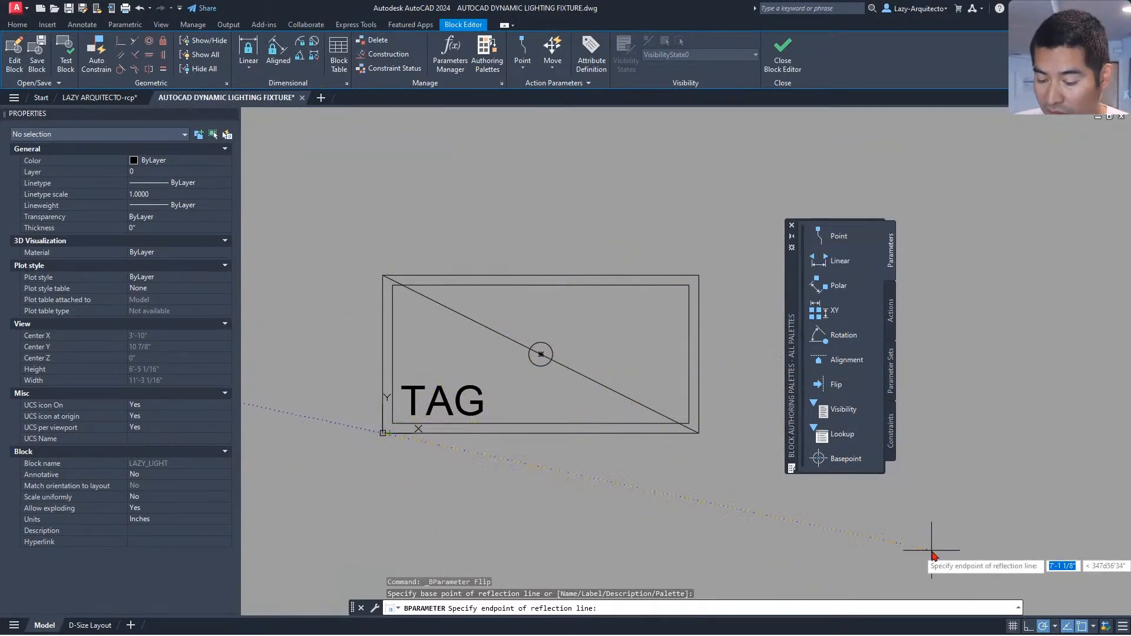
pyautogui.click(1056, 627)
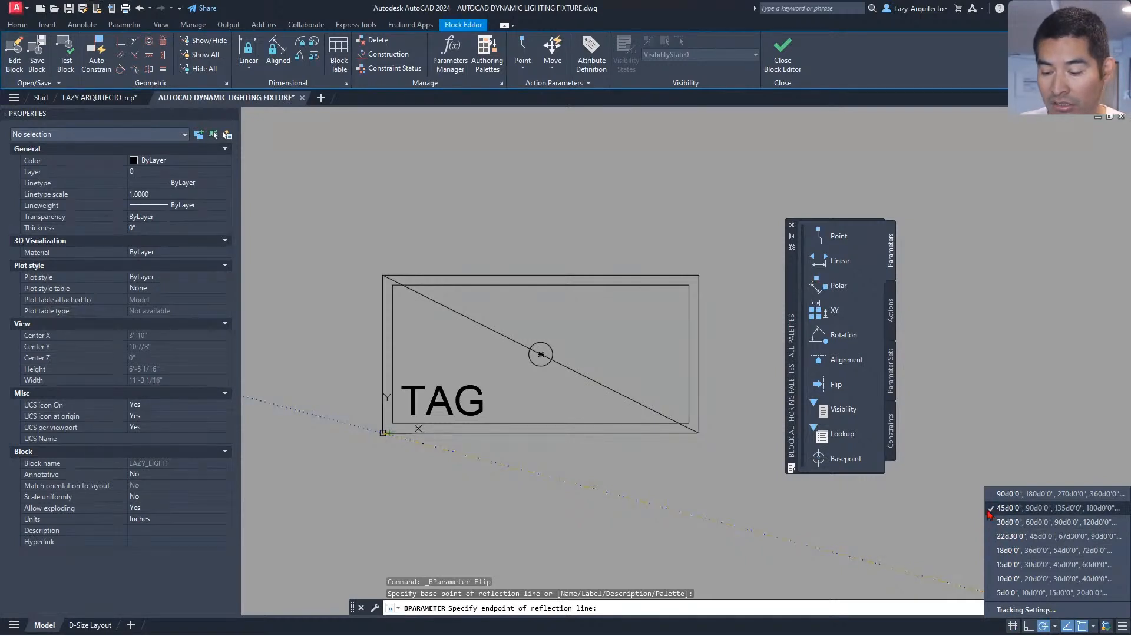
pyautogui.click(572, 262)
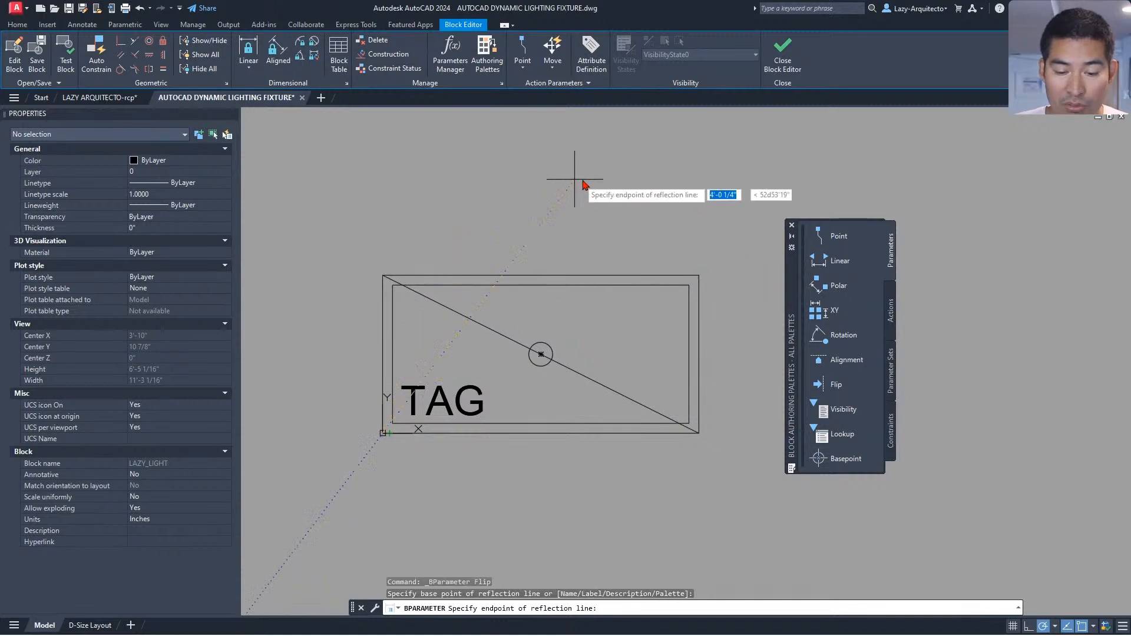
pyautogui.click(654, 160)
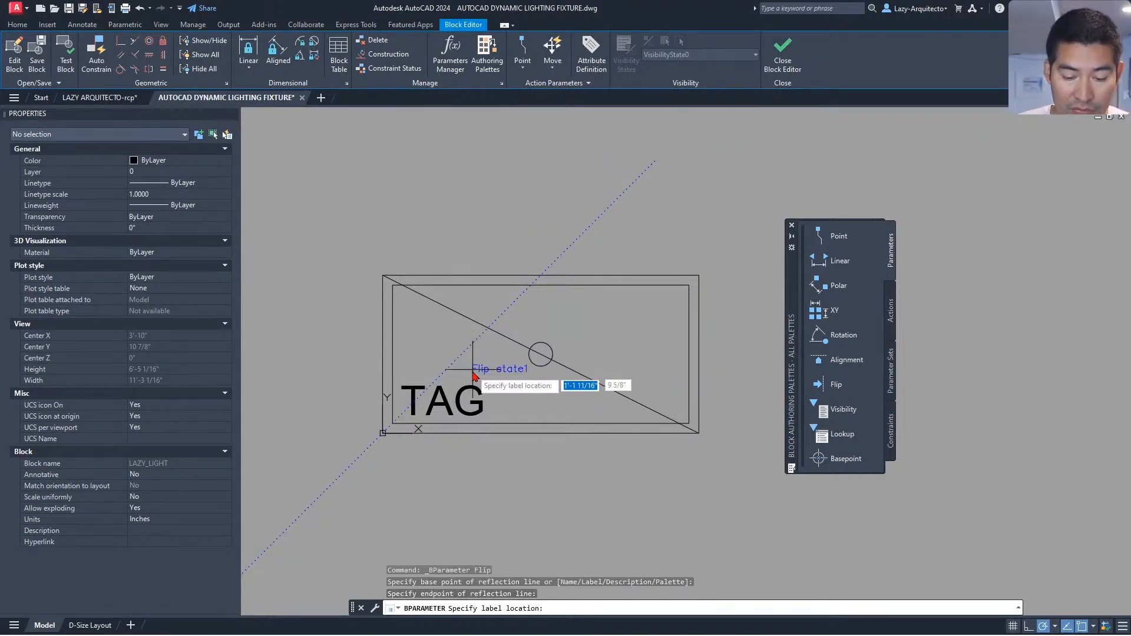
pyautogui.scroll(3, 491, 419)
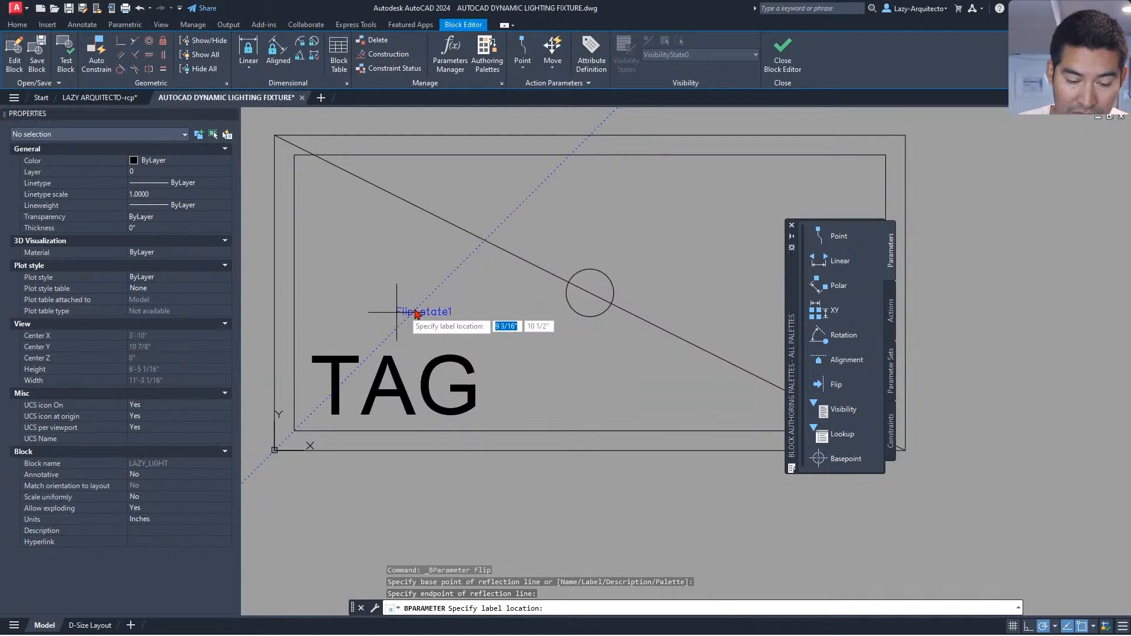
pyautogui.click(557, 367)
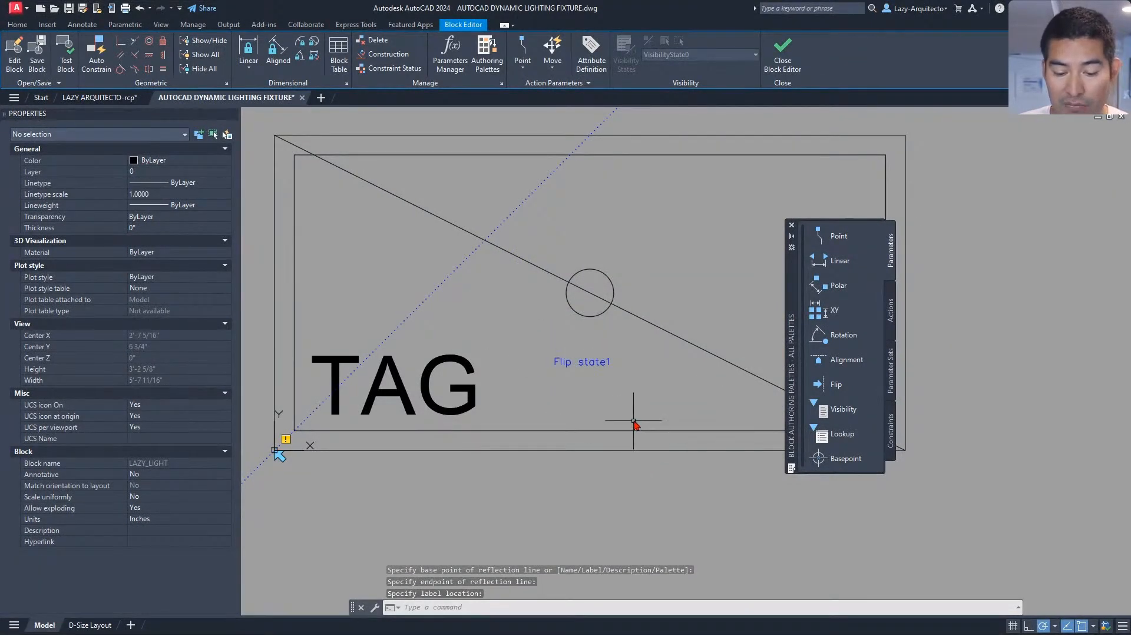
# - Move the flip grip from the fixture's lower-left corner about 1'-2 9/16" along the 45-degree reflection line, just above TAG
pyautogui.moveTo(492, 439); pyautogui.dragTo(543, 441, button='middle')
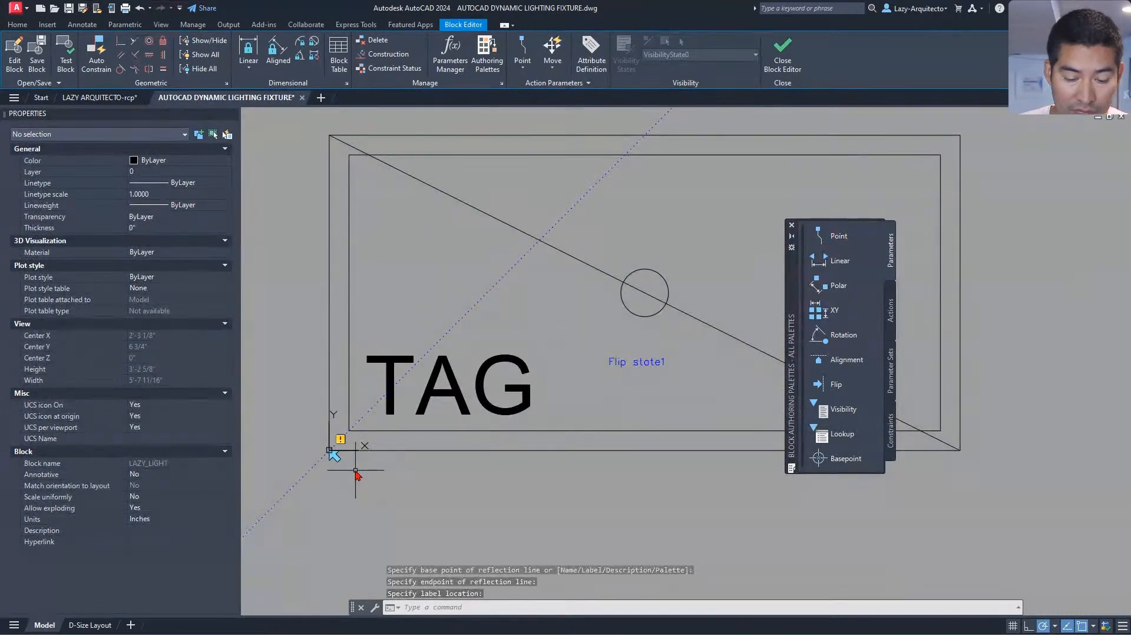
pyautogui.click(334, 458)
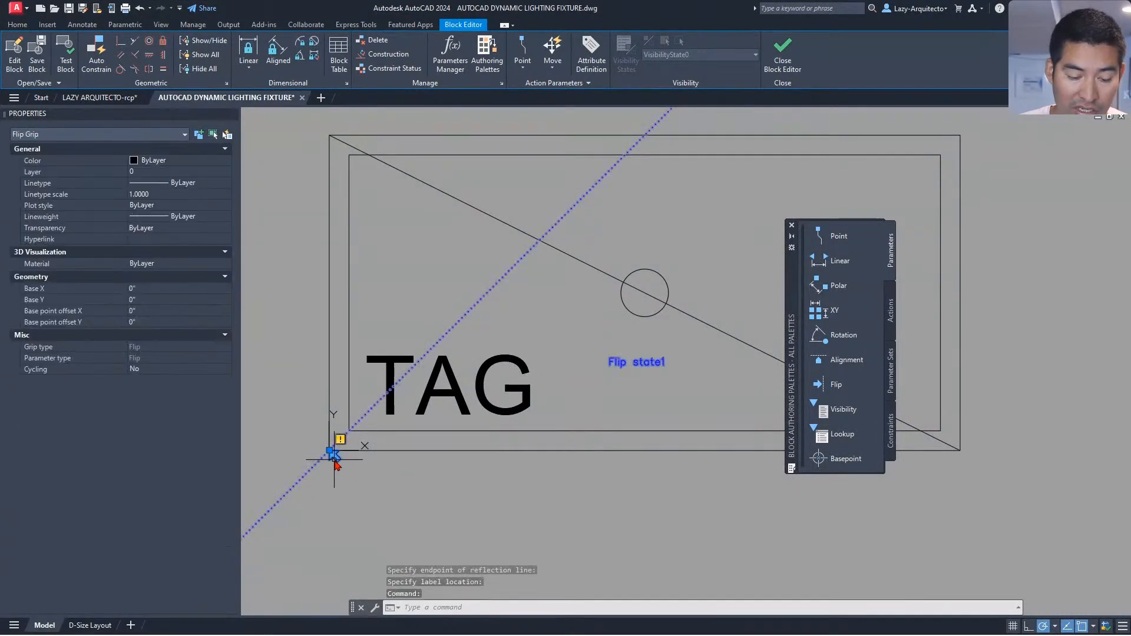
pyautogui.click(330, 451)
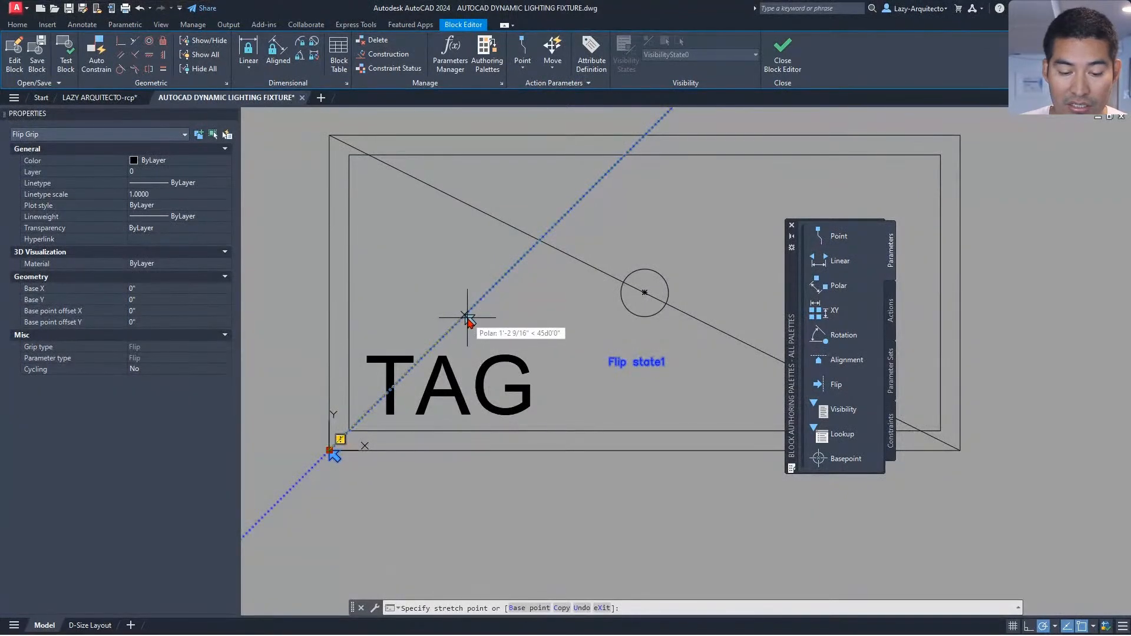
pyautogui.click(466, 315)
pyautogui.scroll(-3, 438, 436)
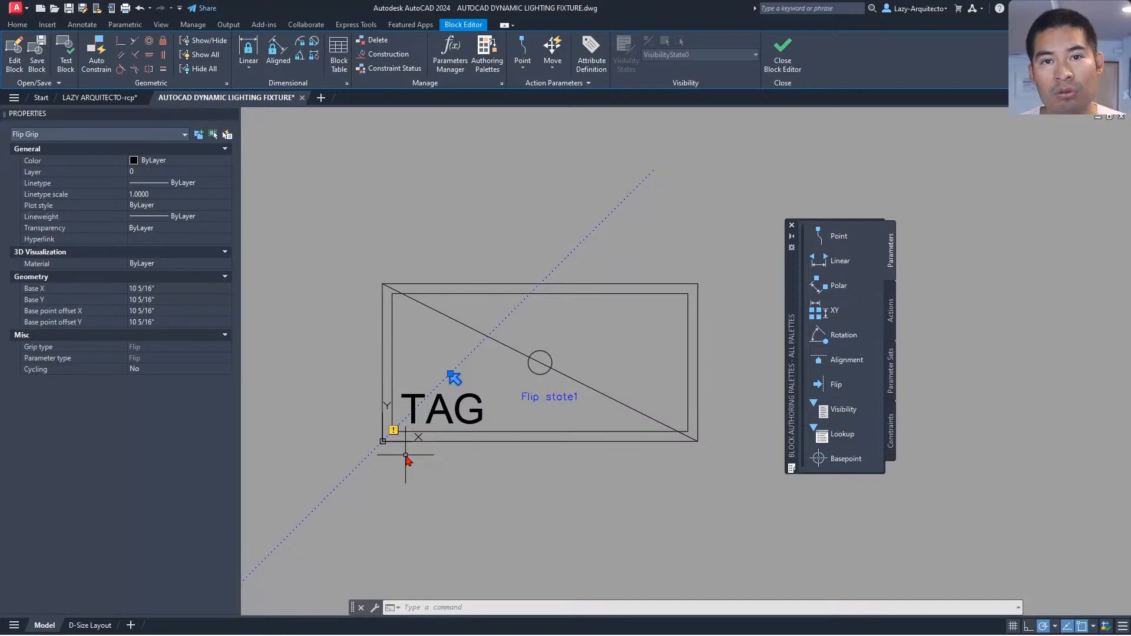
# - Add a Flip action to the Flip state1 parameter, applying it to all objects except the TAG attribute
pyautogui.click(892, 304)
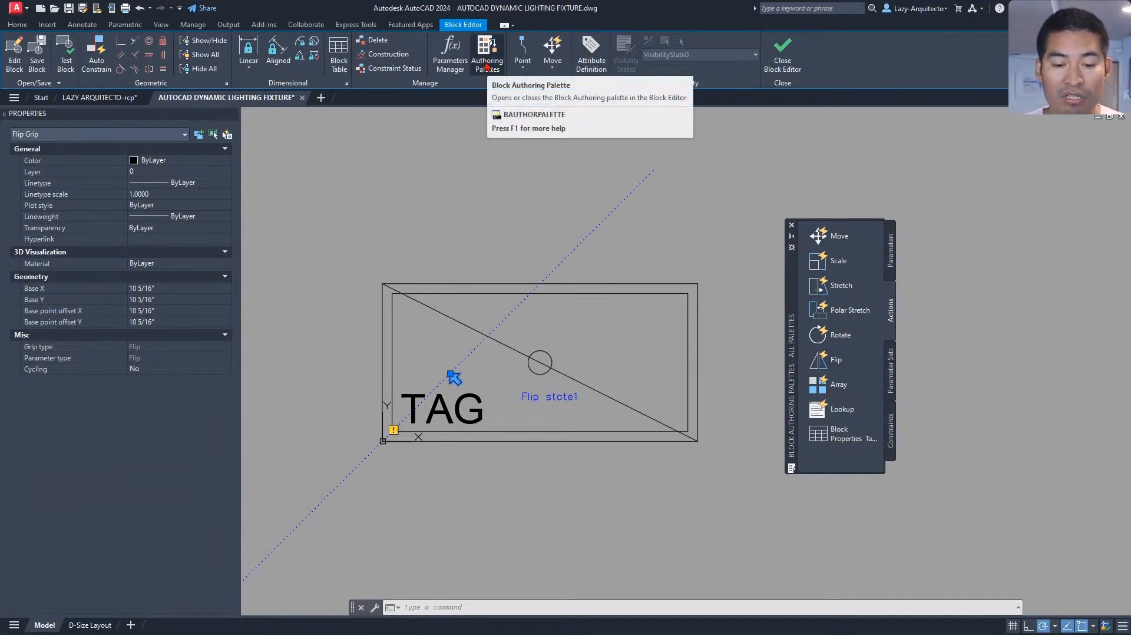
pyautogui.click(834, 365)
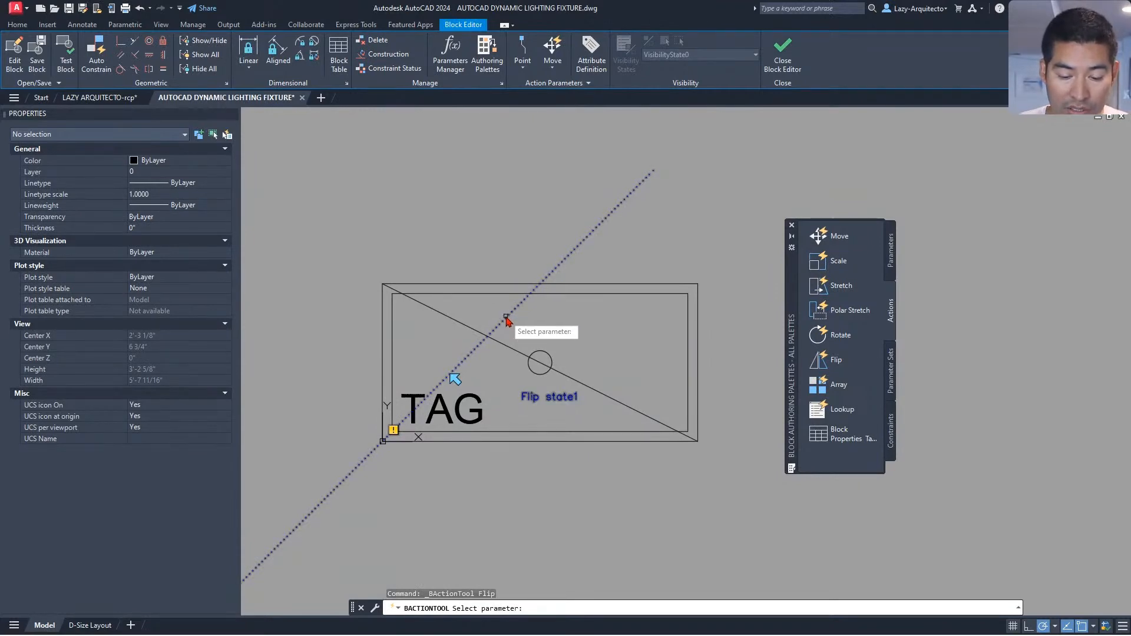
pyautogui.click(506, 318)
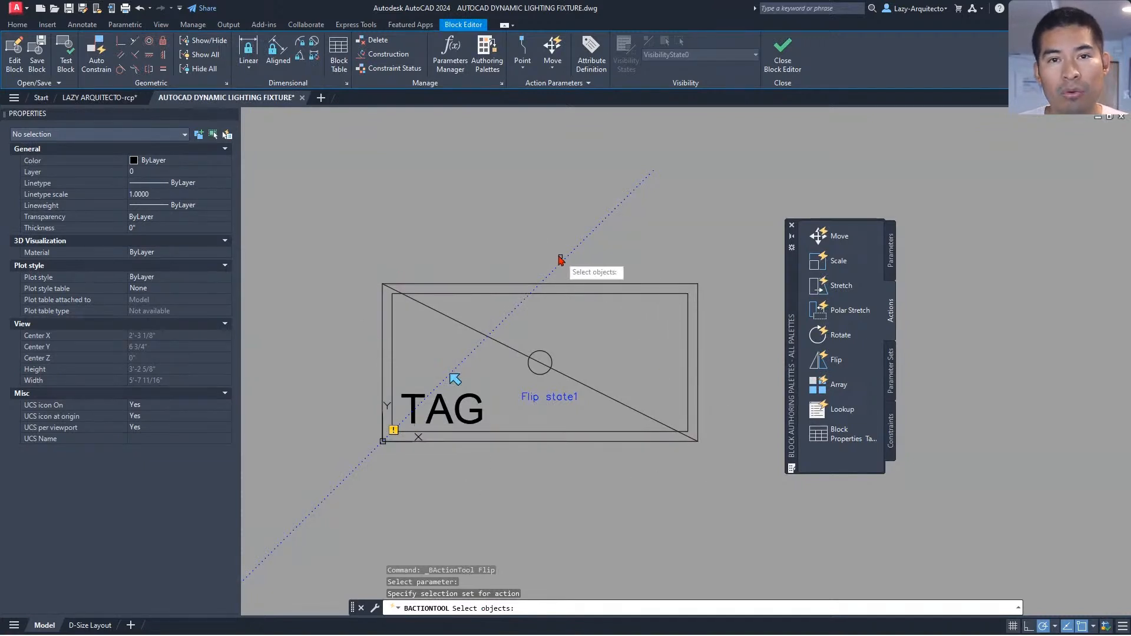
pyautogui.write('ALL')
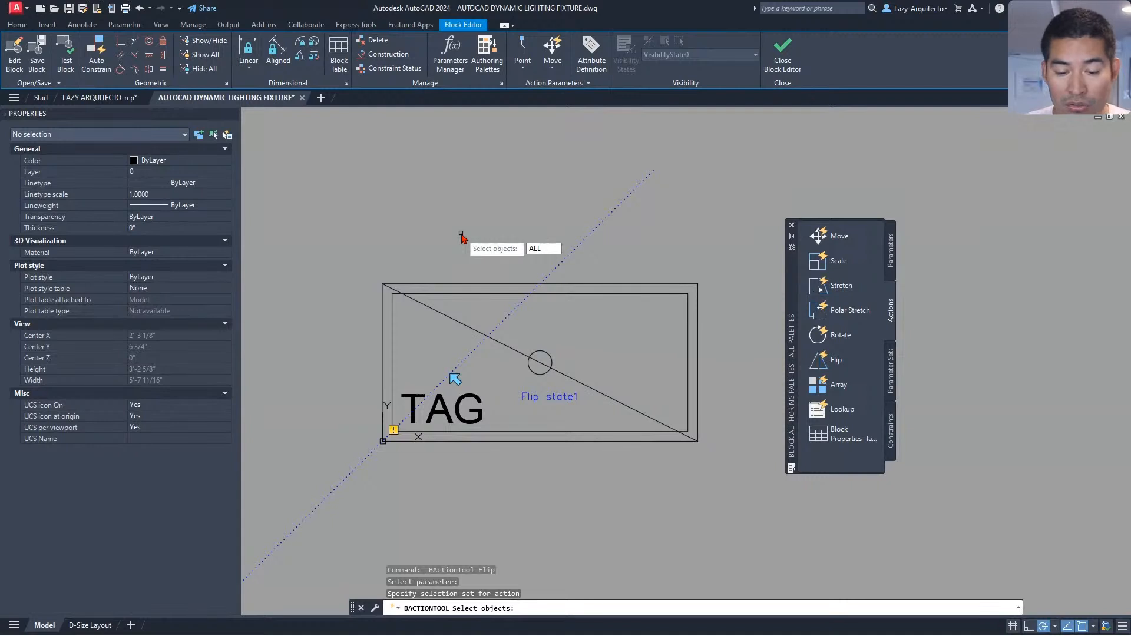
pyautogui.press('Return')
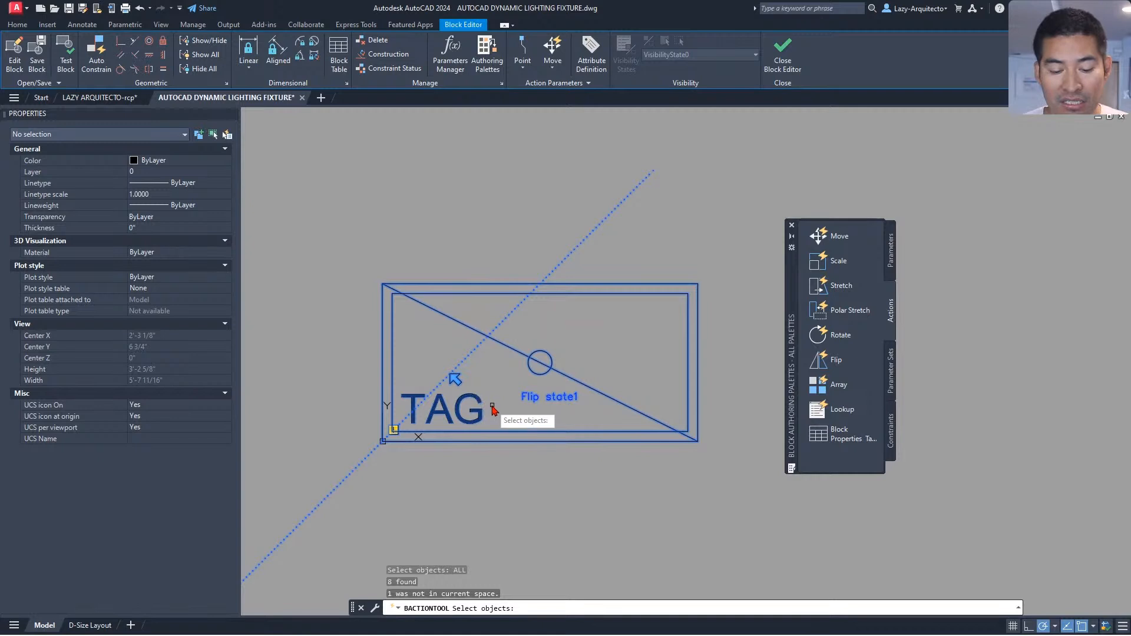
pyautogui.keyDown('shift'); pyautogui.click(479, 402); pyautogui.keyUp('shift')
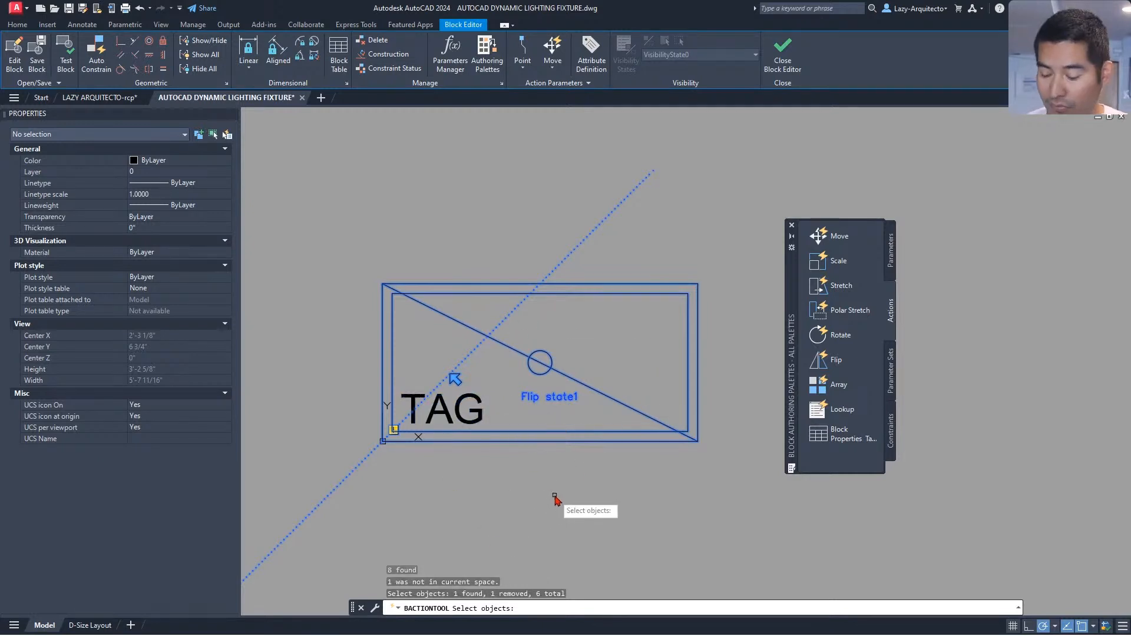
pyautogui.press('Return')
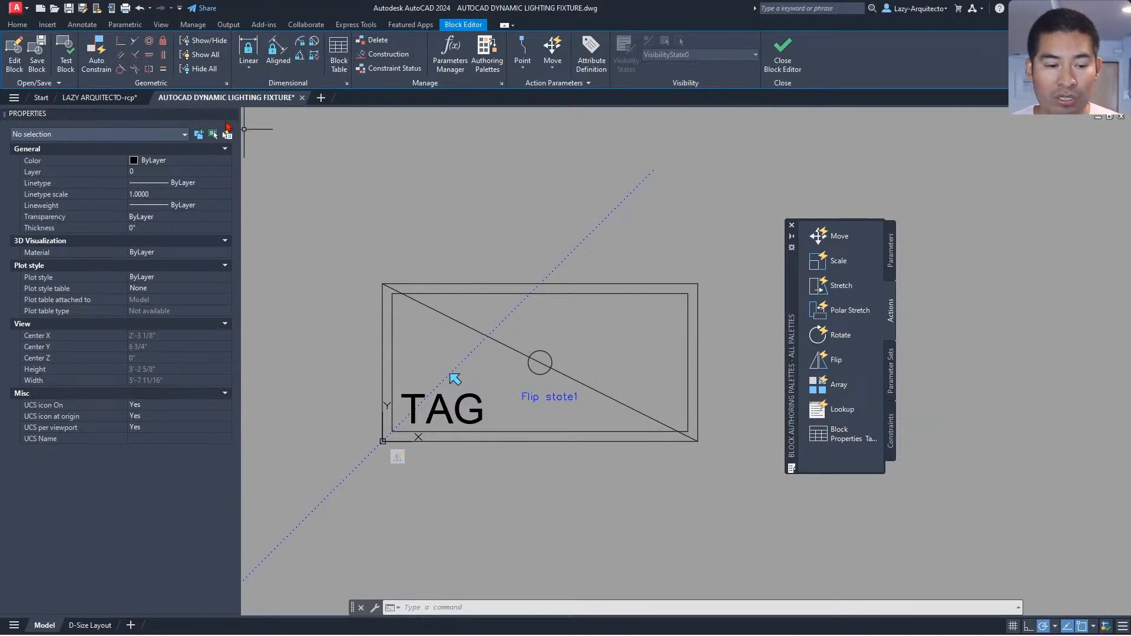
# - Open LAZY_LIGHT in a test block window and toggle the fixture's flip grip back and forth between horizontal and vertical
pyautogui.click(69, 65)
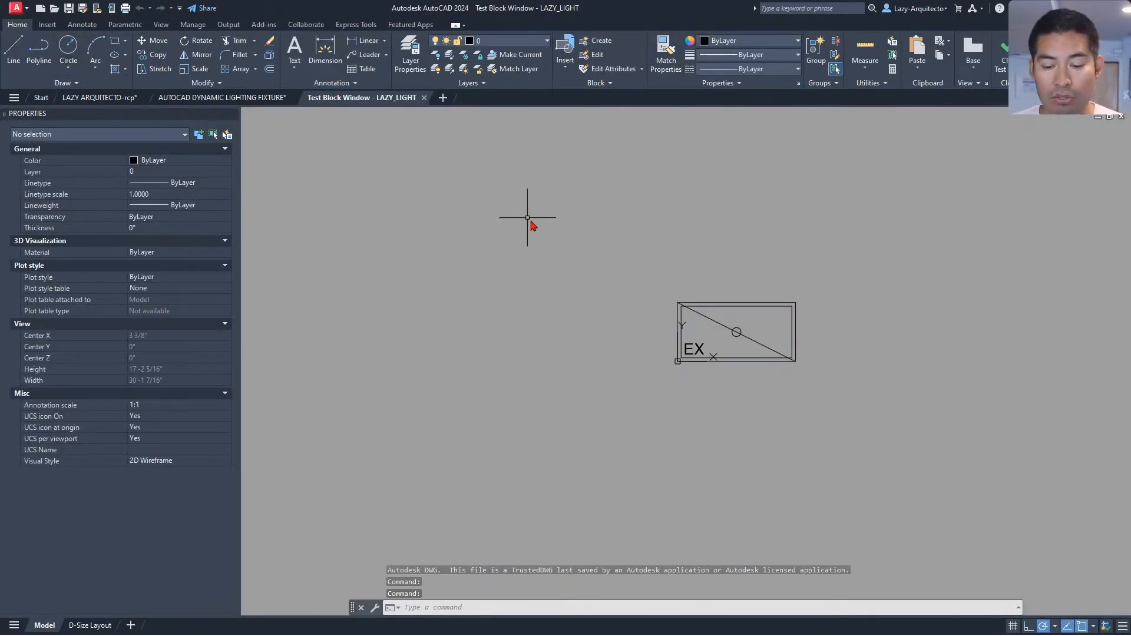
pyautogui.moveTo(636, 296); pyautogui.dragTo(457, 313, button='middle')
pyautogui.scroll(3, 556, 325)
pyautogui.moveTo(556, 328); pyautogui.dragTo(495, 325, button='middle')
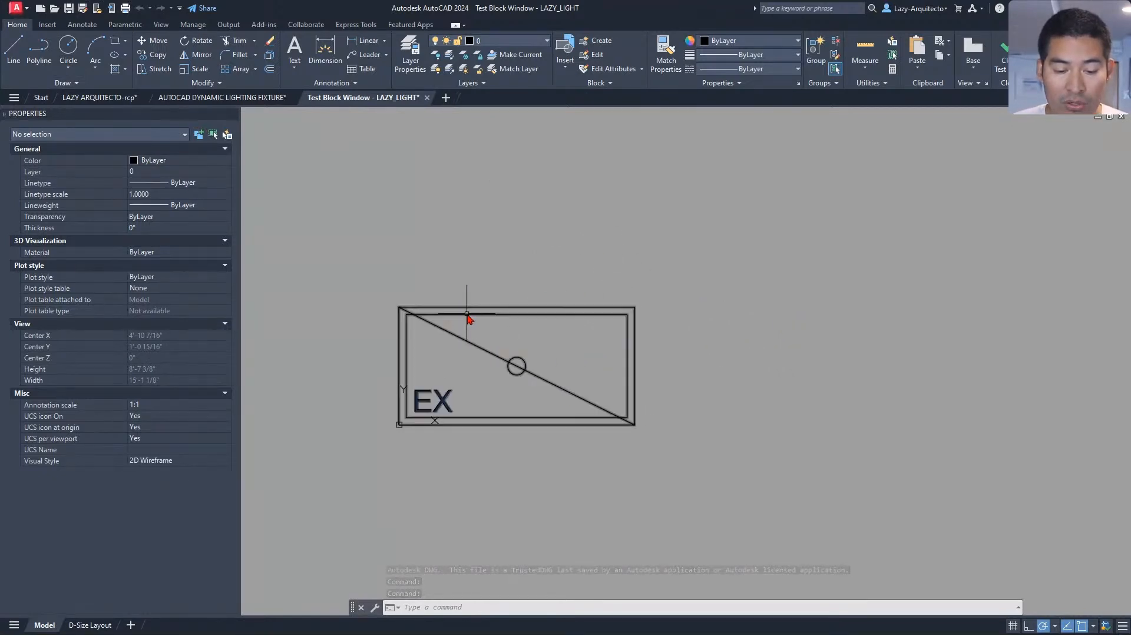
pyautogui.click(471, 312)
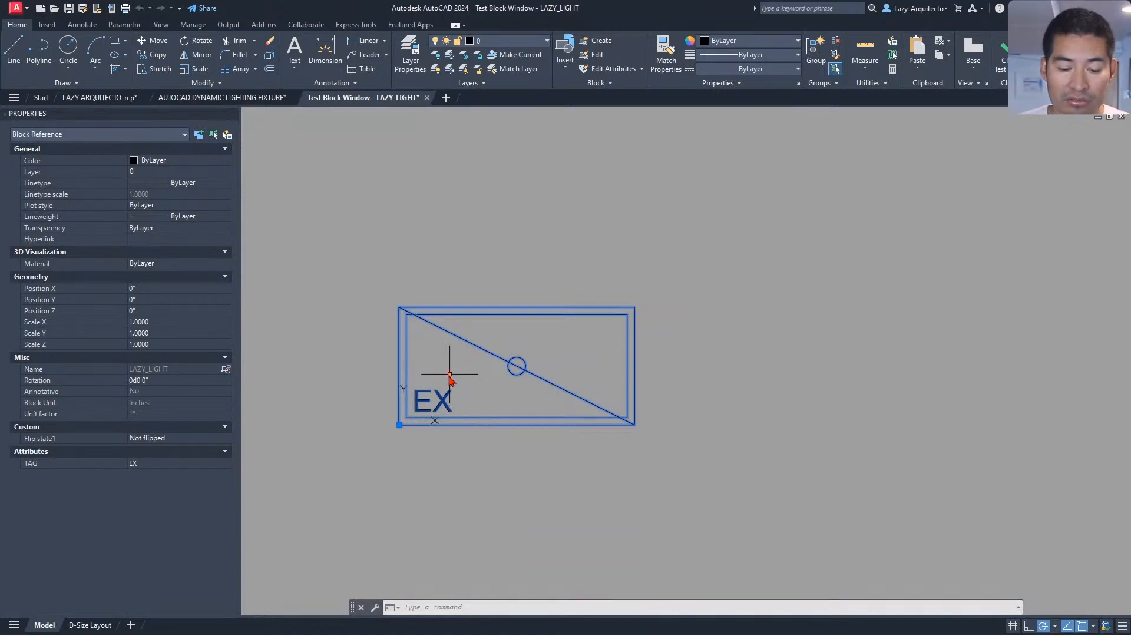
pyautogui.click(450, 375)
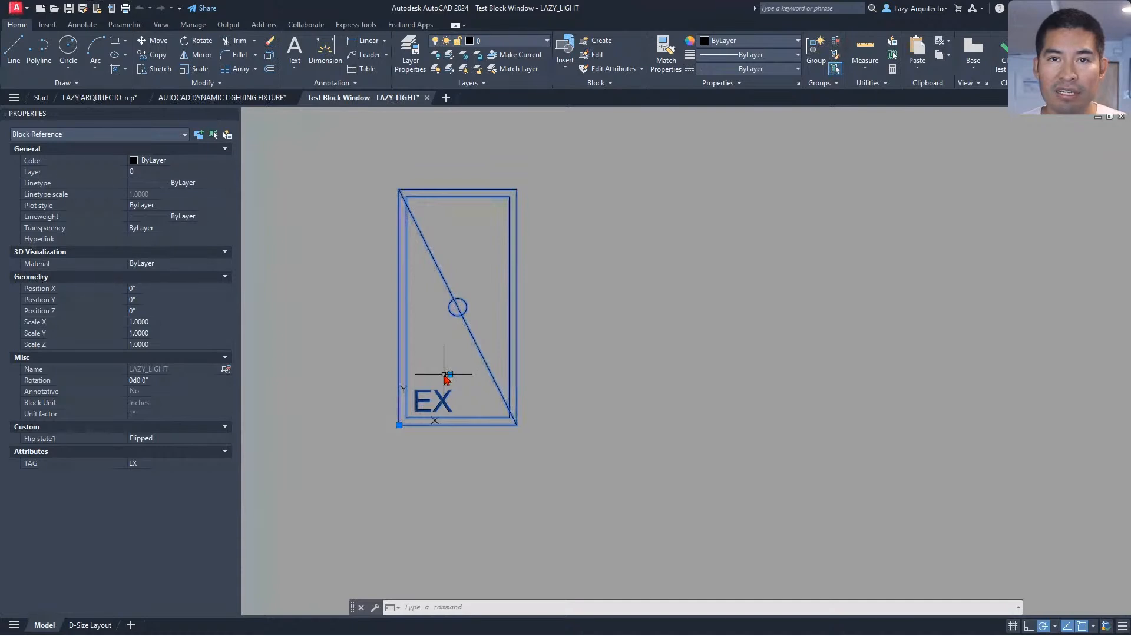
pyautogui.click(448, 375)
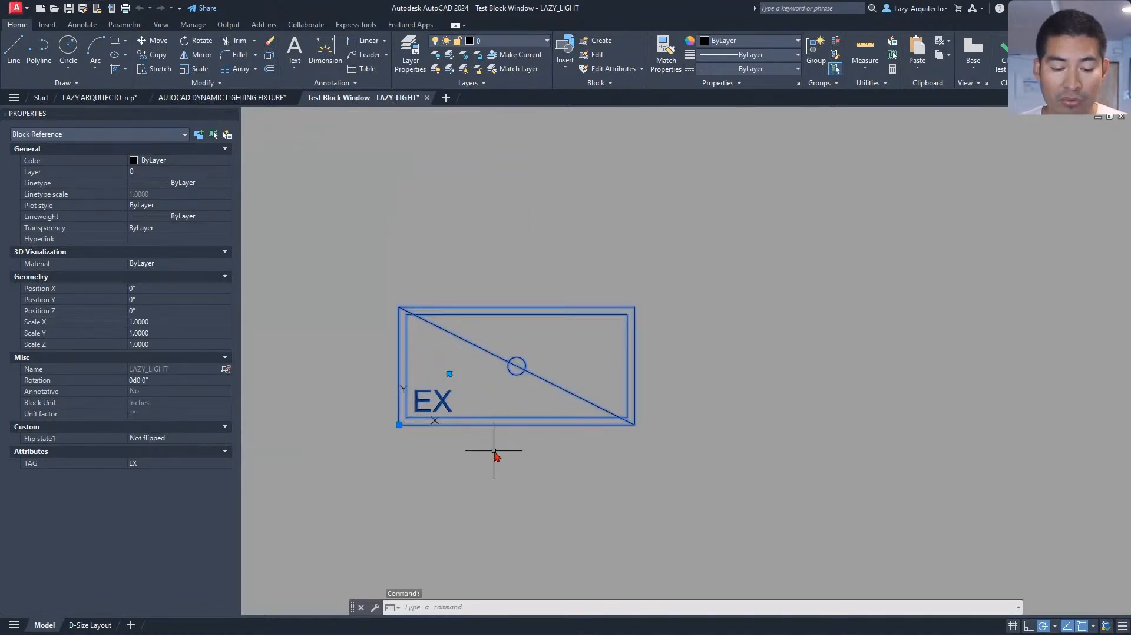
pyautogui.click(450, 375)
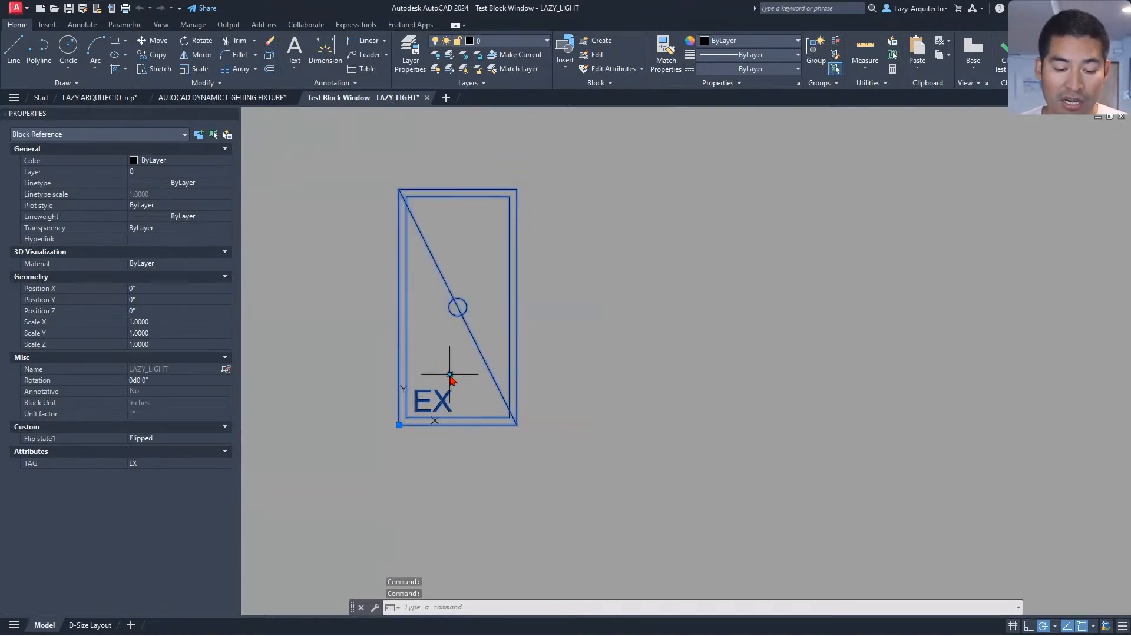
pyautogui.click(449, 375)
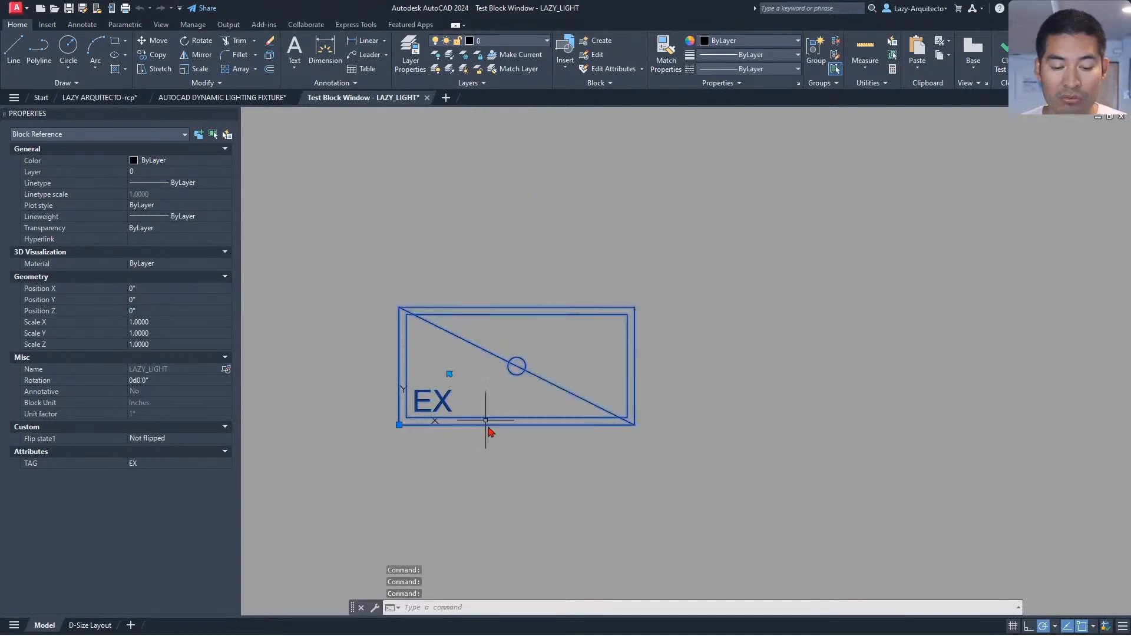
# - Flip the test fixture to vertical and set its TAG attribute value to NEW
pyautogui.click(449, 374)
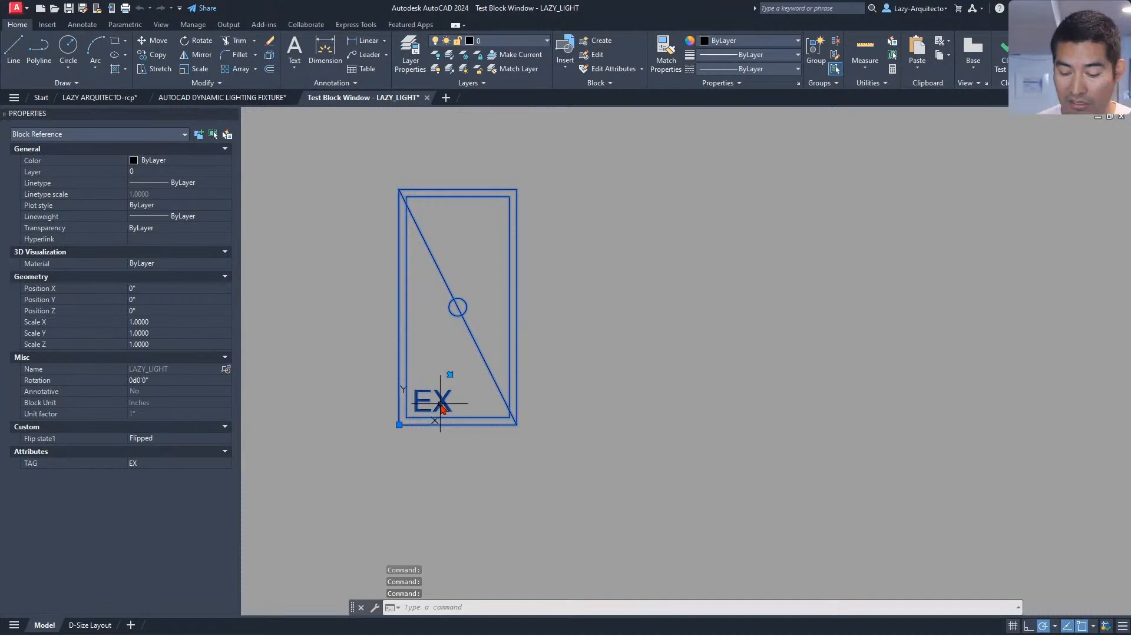
pyautogui.doubleClick(442, 407)
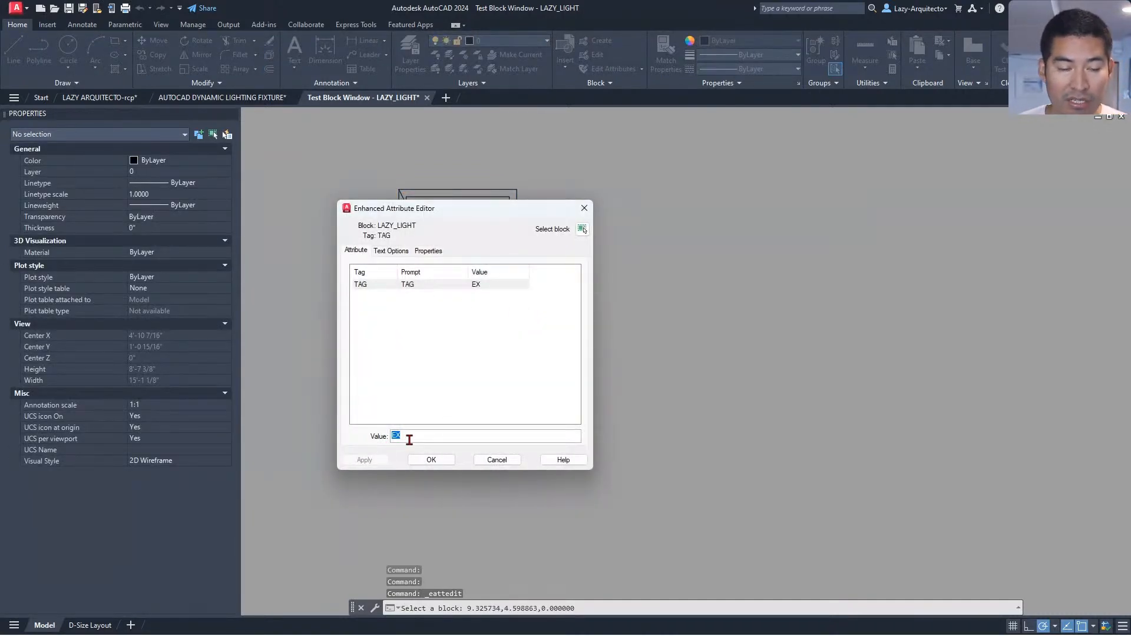
pyautogui.write('NEW')
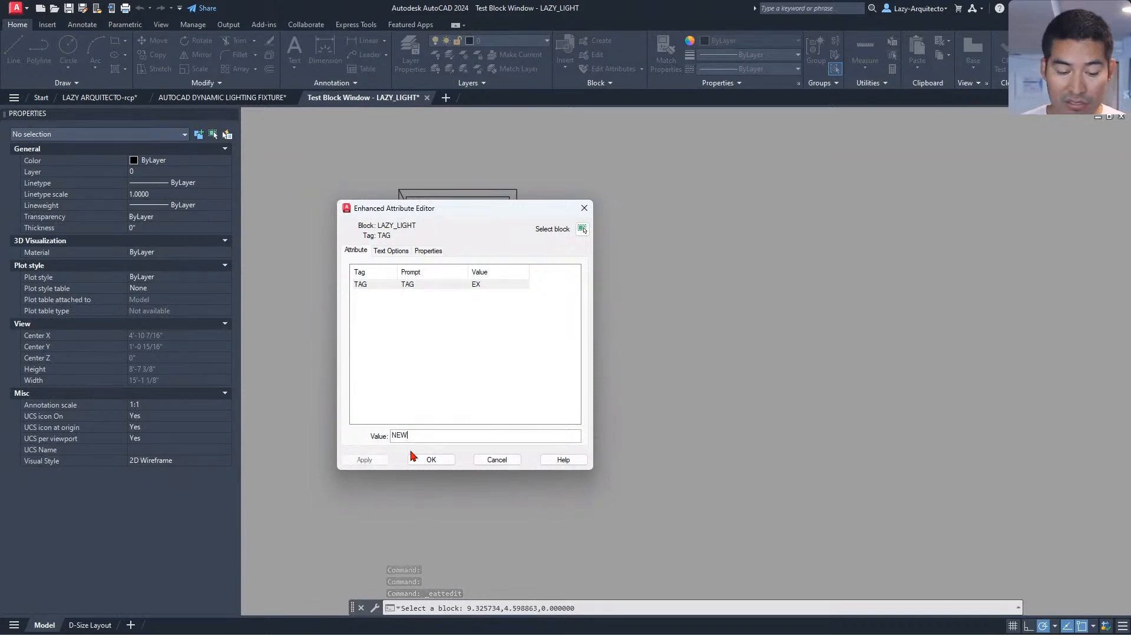
pyautogui.click(430, 459)
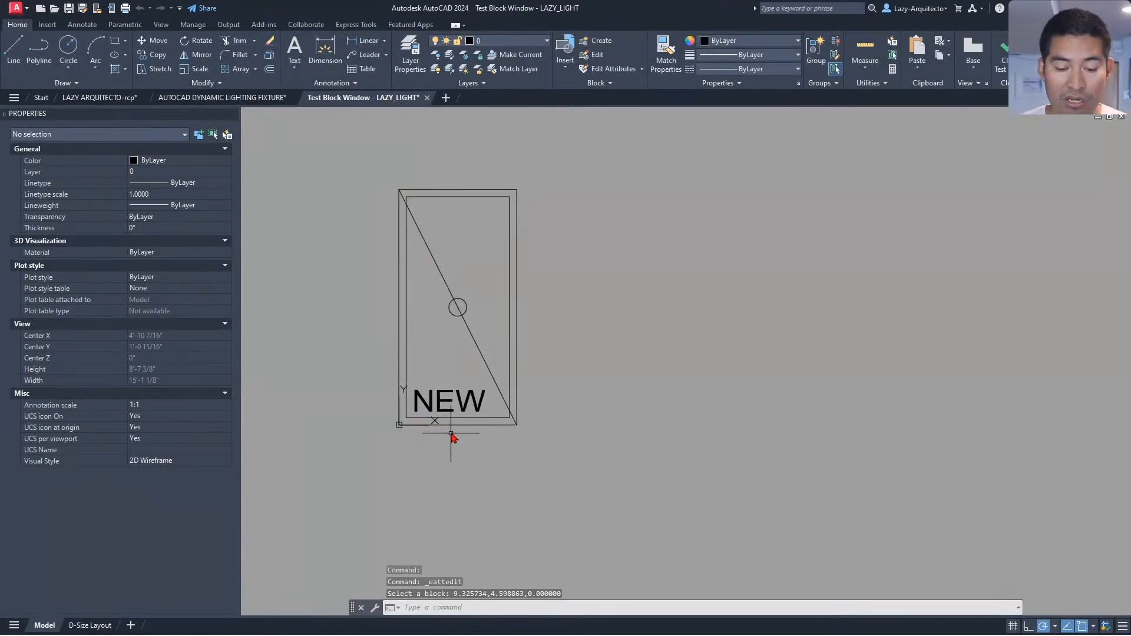
# - Flip the relabelled fixture back to horizontal and close the test block window
pyautogui.click(445, 409)
pyautogui.click(450, 382)
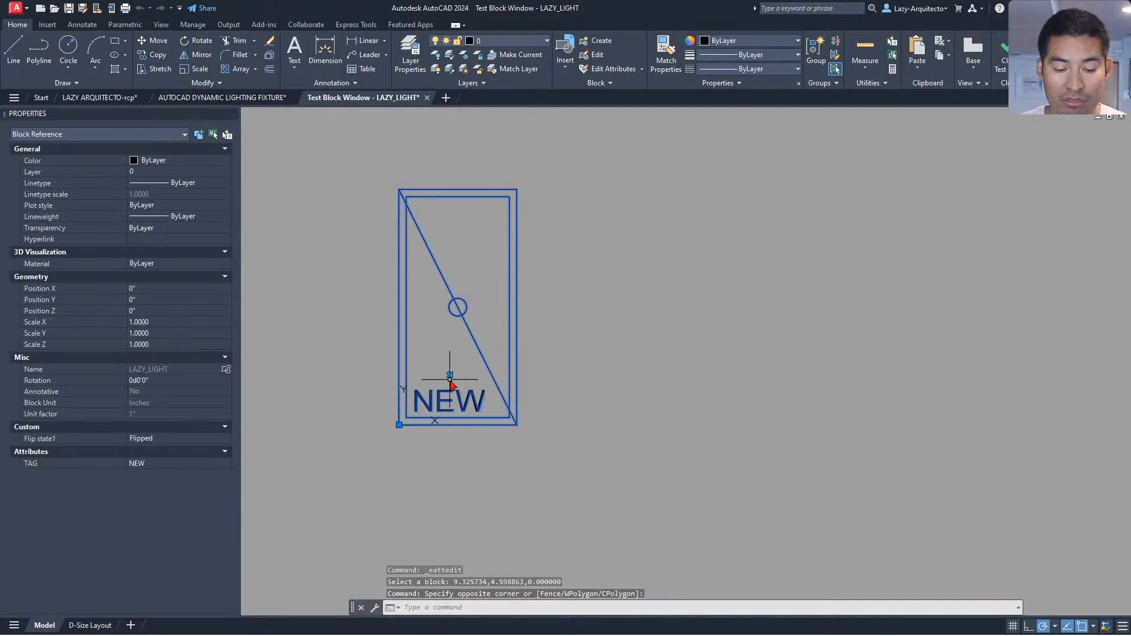
pyautogui.click(449, 375)
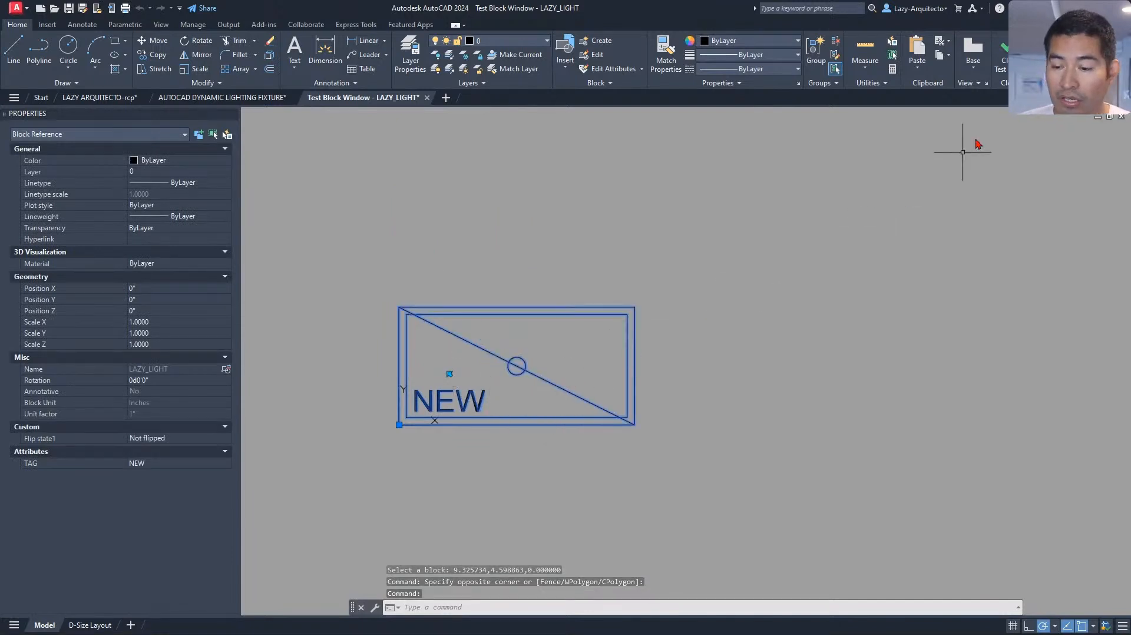
pyautogui.click(1003, 59)
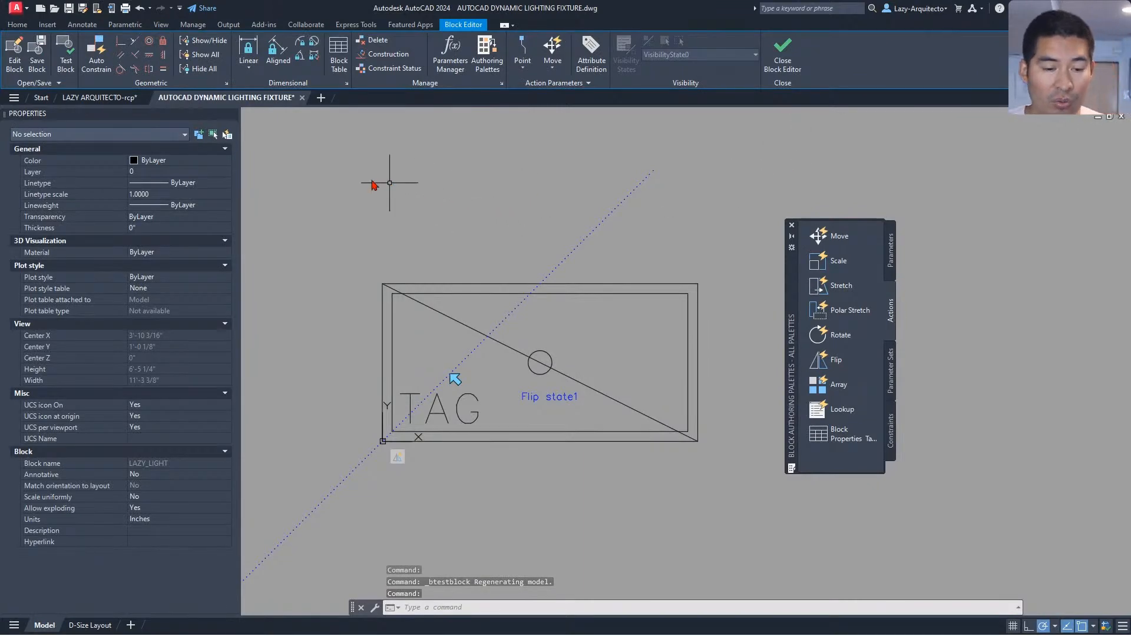
# - Switch to the LAZY ARQUITECTO-rcp drawing and examine the orientation of the NEW label in the vertical yellow fixture
pyautogui.click(102, 98)
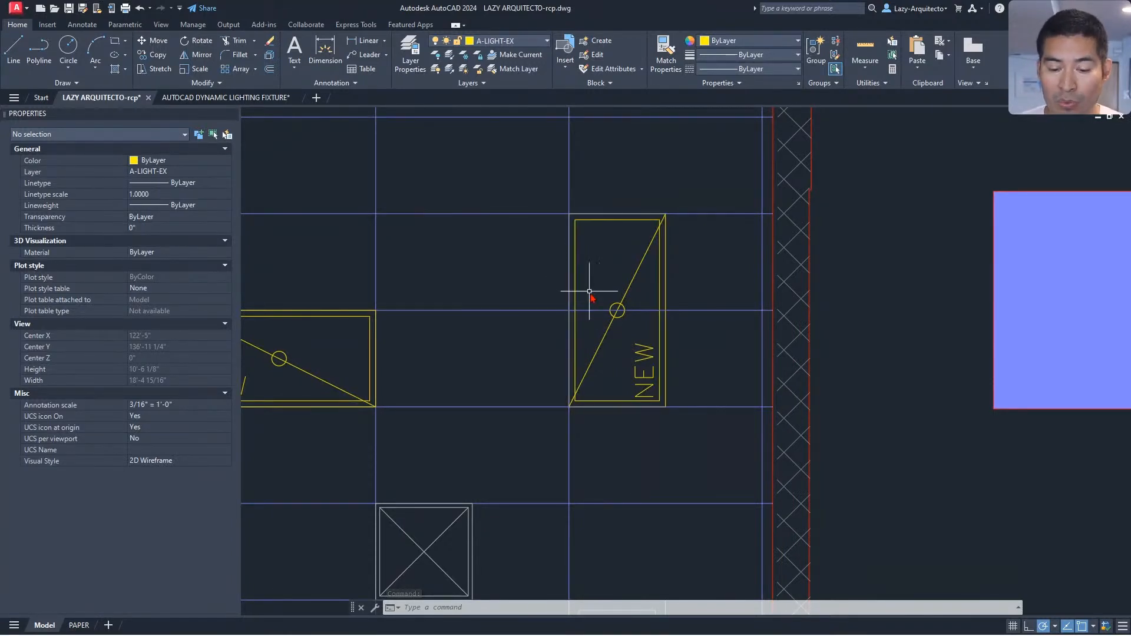
pyautogui.scroll(3, 660, 315)
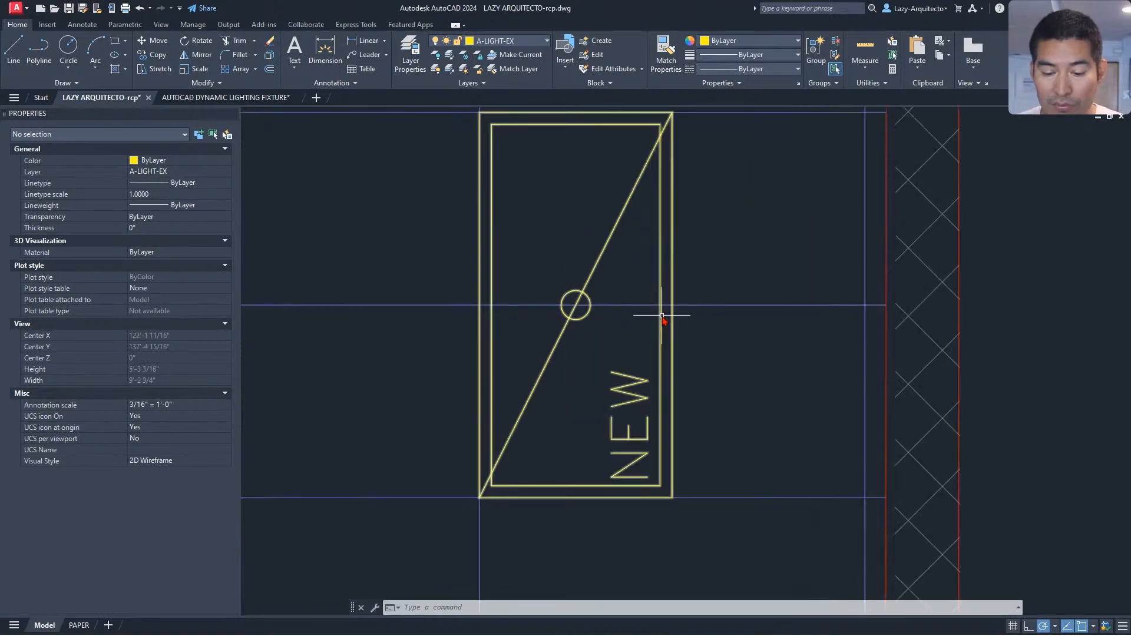
pyautogui.scroll(3, 662, 316)
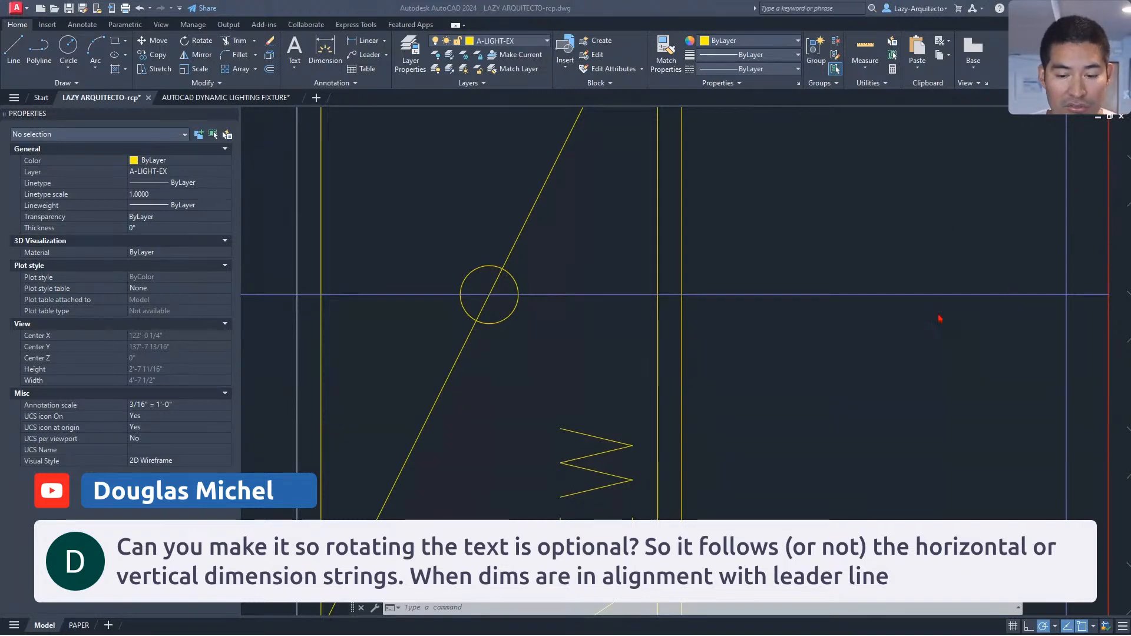
pyautogui.scroll(-8, 760, 336)
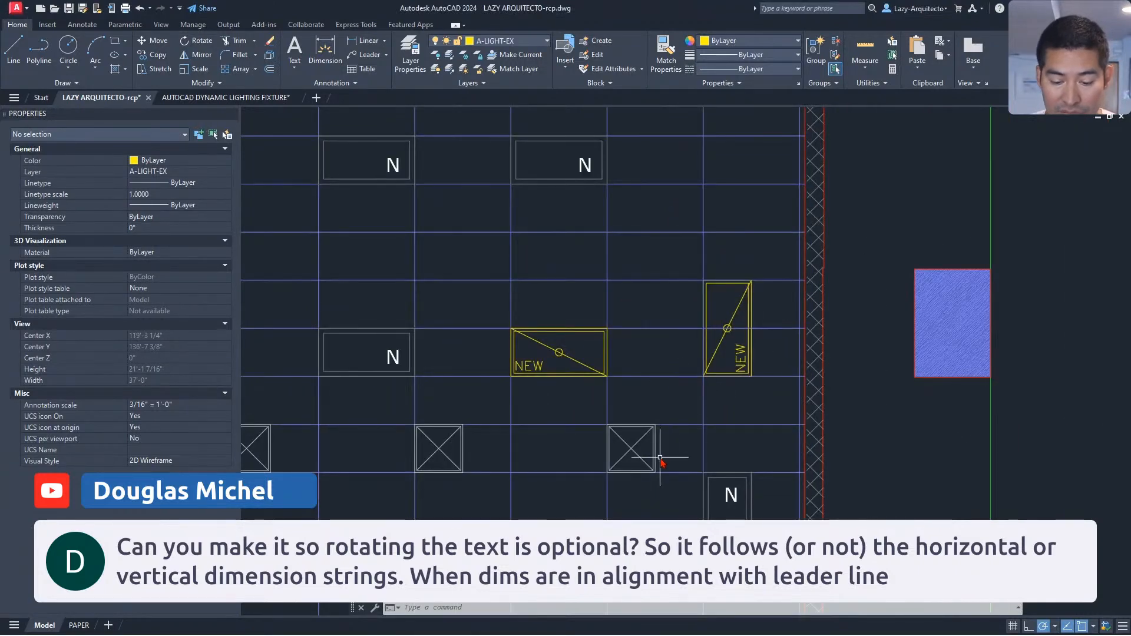
# - Rotate the N label of the horizontal recessed fluorescent fixture to 90 degrees with its text angle grip
pyautogui.moveTo(662, 457)
pyautogui.mouseDown(button='middle')
pyautogui.moveTo(639, 386)
pyautogui.moveTo(609, 365)
pyautogui.mouseUp(button='middle')
pyautogui.click(541, 440)
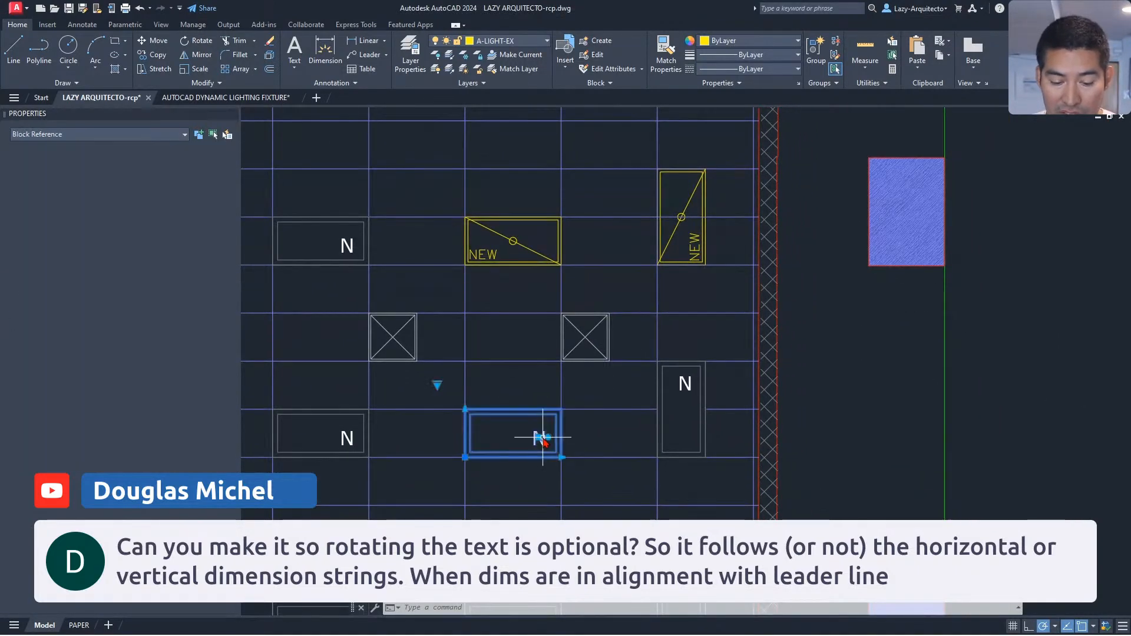
pyautogui.scroll(6, 512, 445)
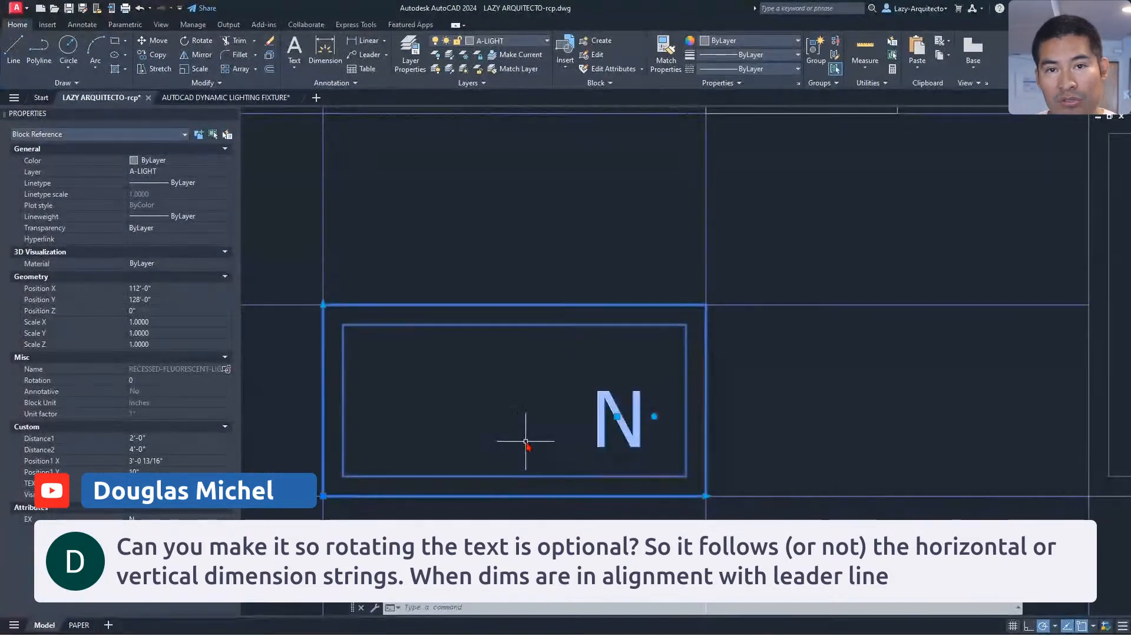
pyautogui.scroll(-3, 525, 442)
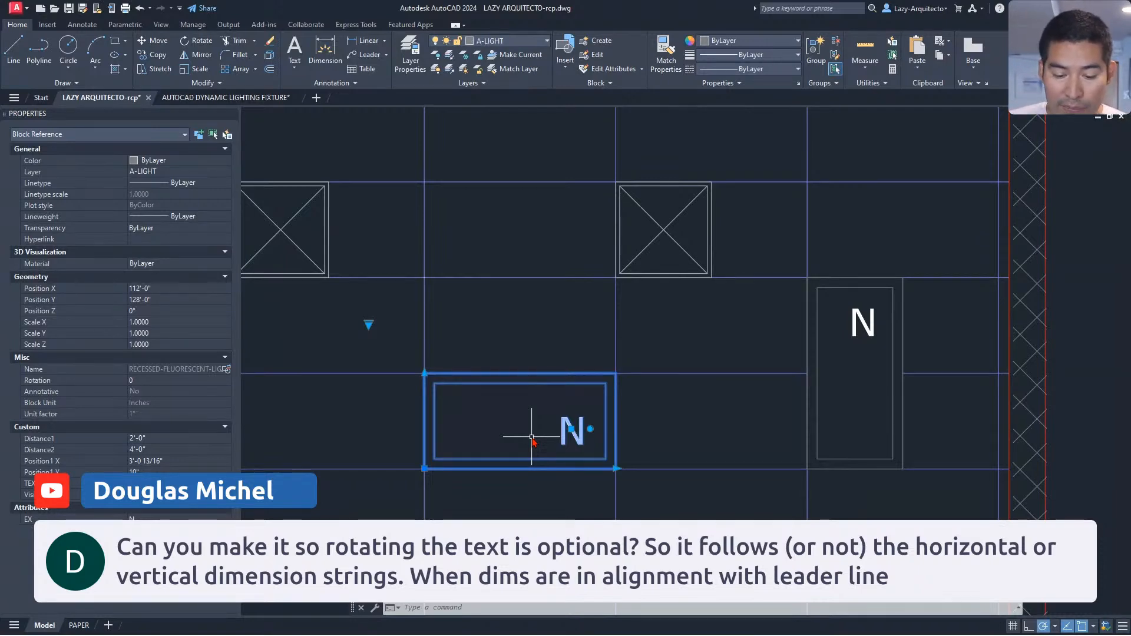
pyautogui.scroll(3, 582, 441)
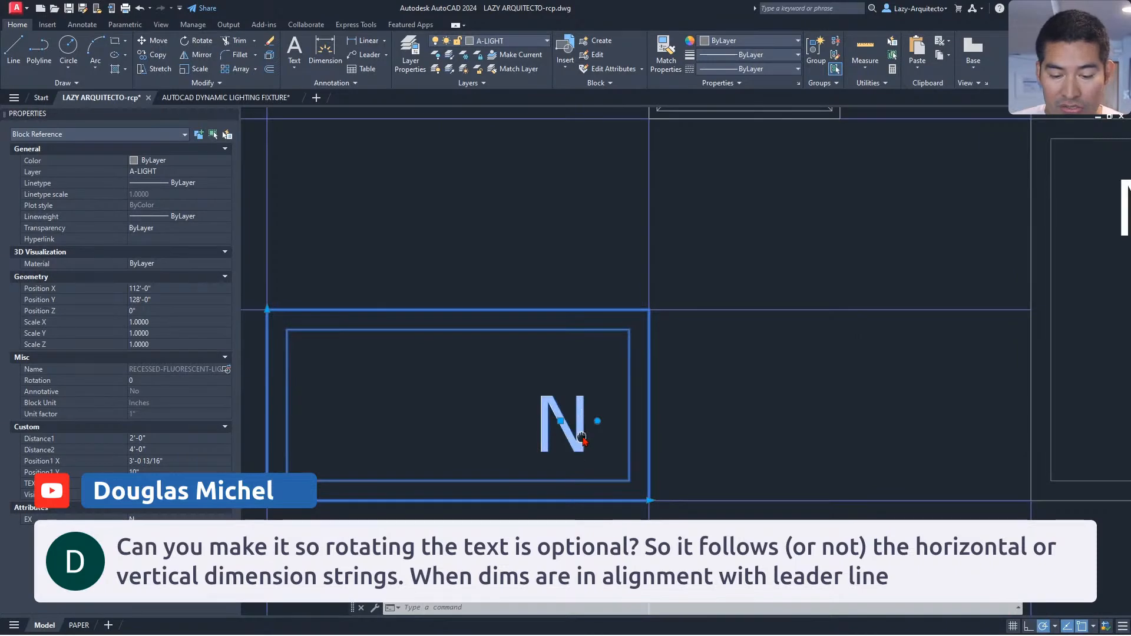
pyautogui.moveTo(578, 430); pyautogui.dragTo(633, 375, button='middle')
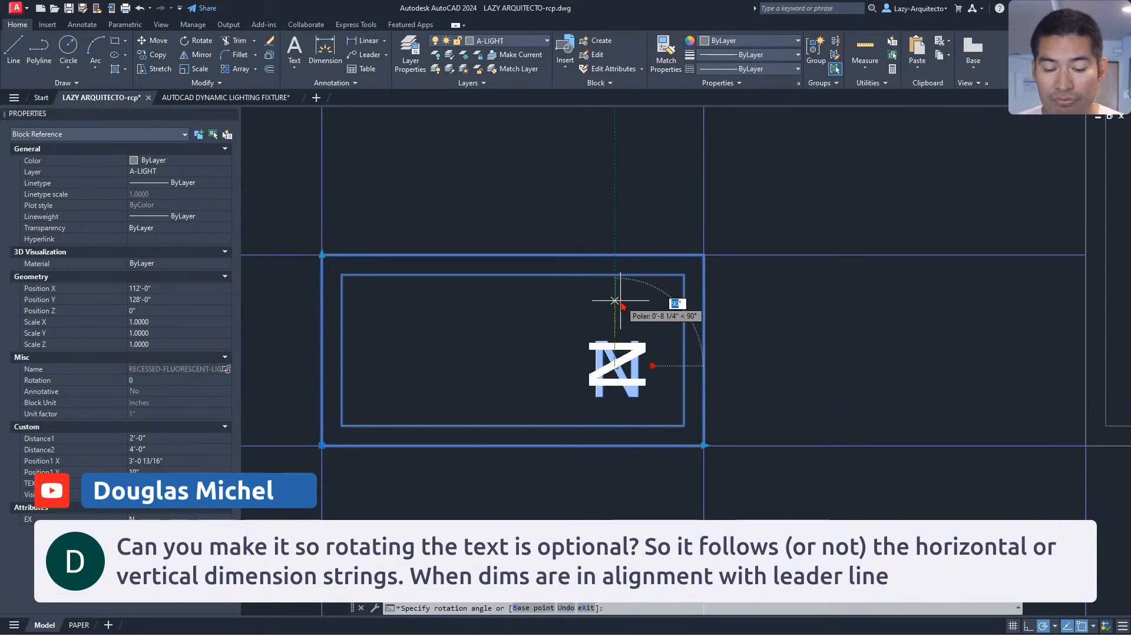
pyautogui.click(614, 301)
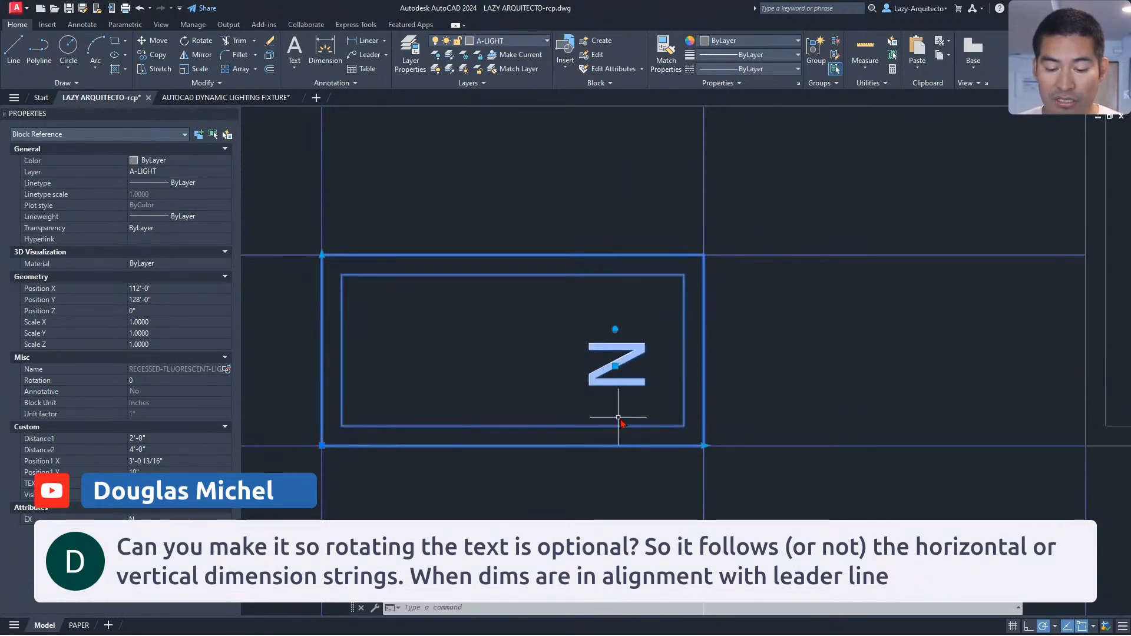
# - Rotate the fixture's N label to 180 degrees, return it to 0 degrees, and deselect the fixture
pyautogui.click(615, 329)
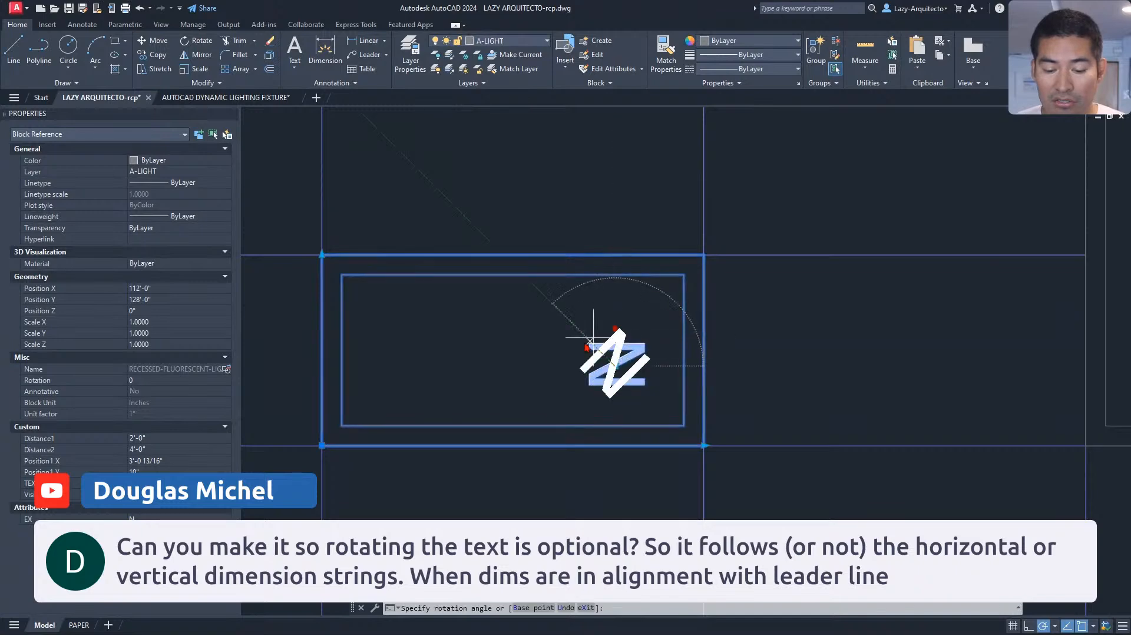
pyautogui.click(554, 368)
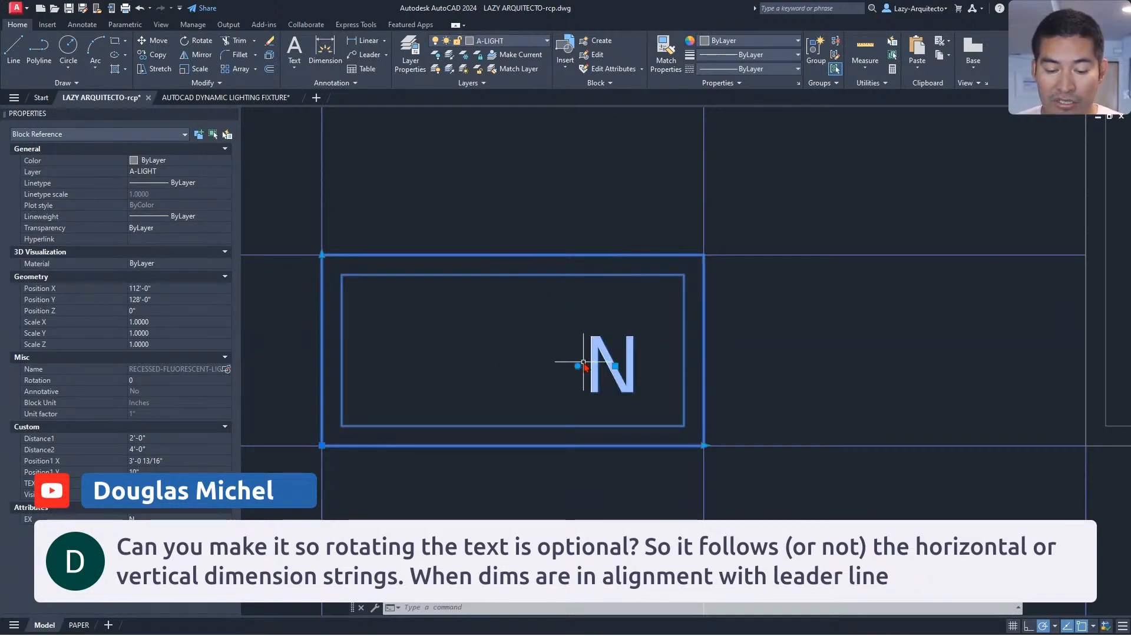
pyautogui.click(577, 366)
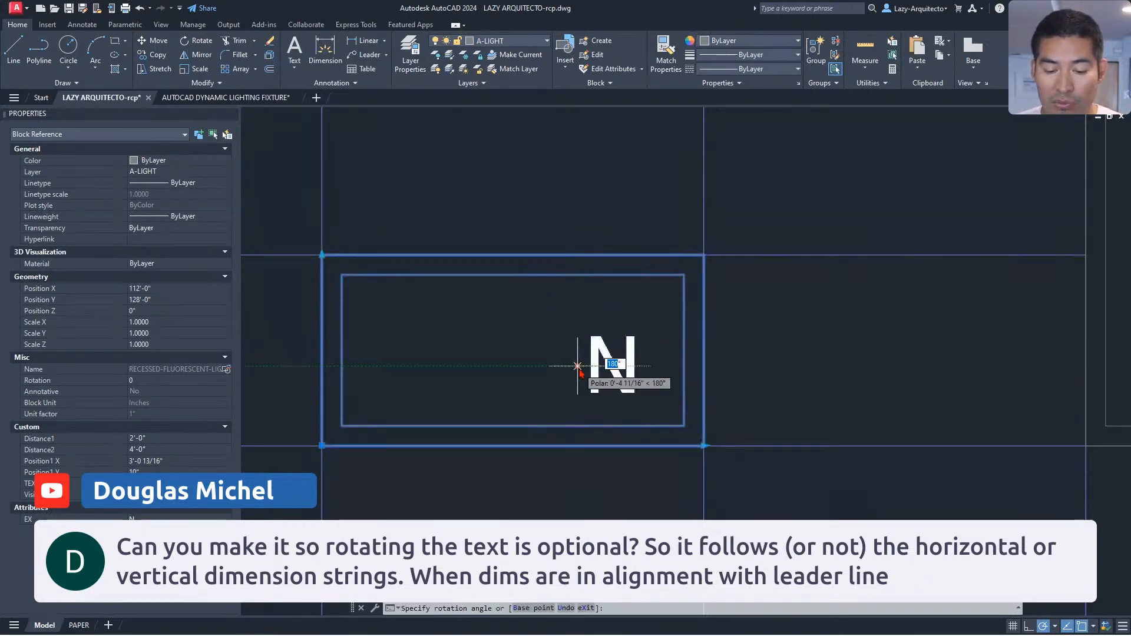
pyautogui.click(669, 379)
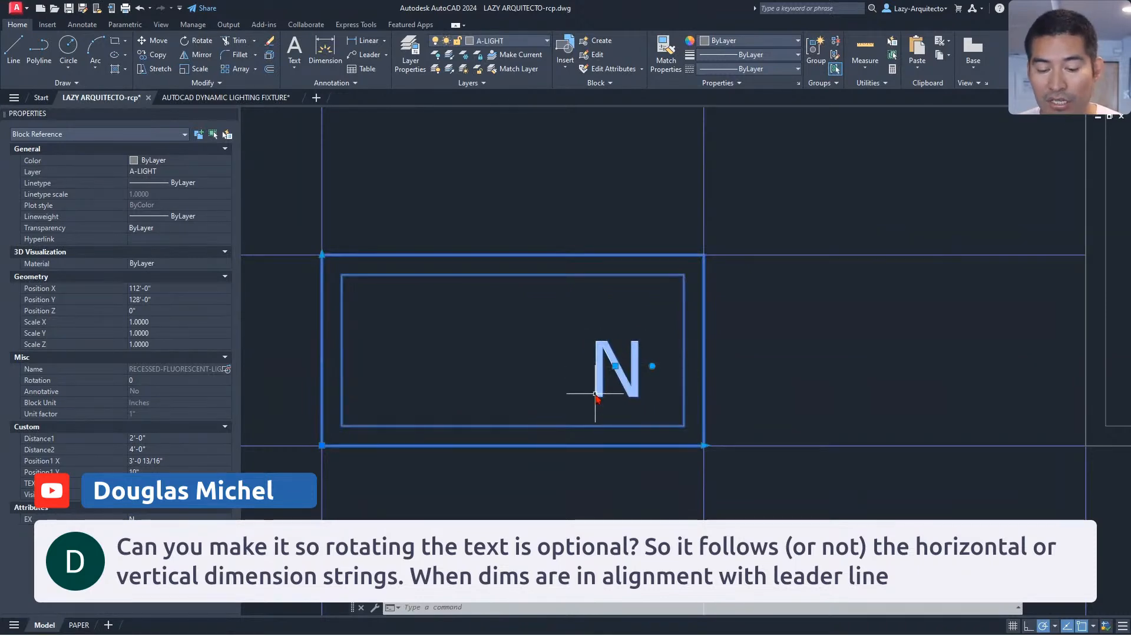
pyautogui.scroll(-8, 595, 394)
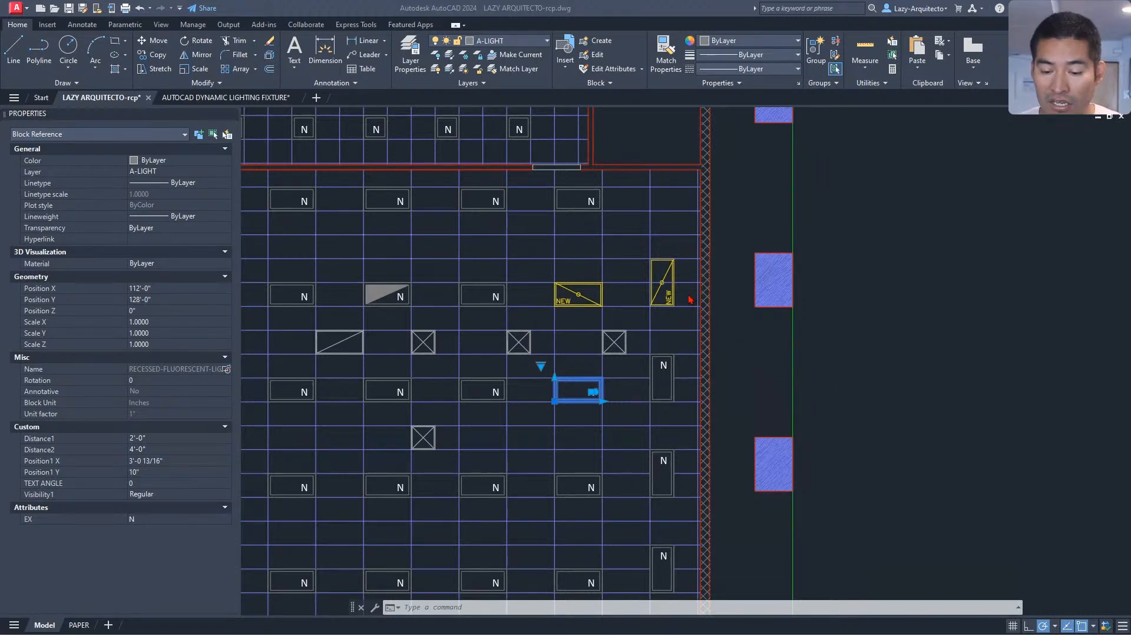
pyautogui.press('Escape')
pyautogui.scroll(8, 679, 283)
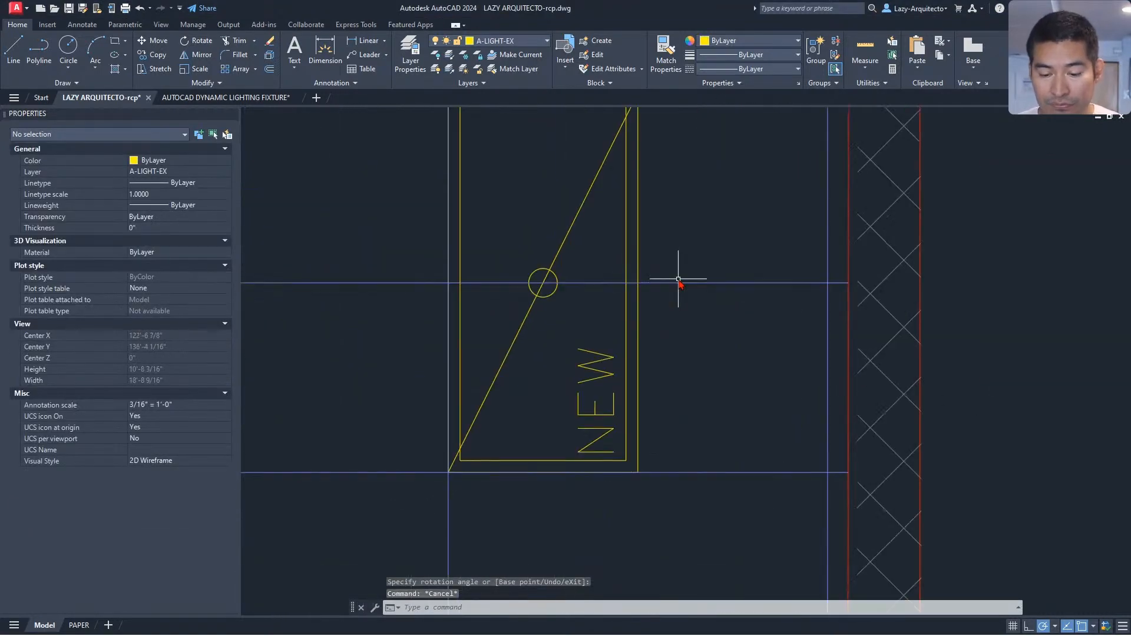
pyautogui.scroll(-4, 763, 306)
pyautogui.scroll(4, 658, 338)
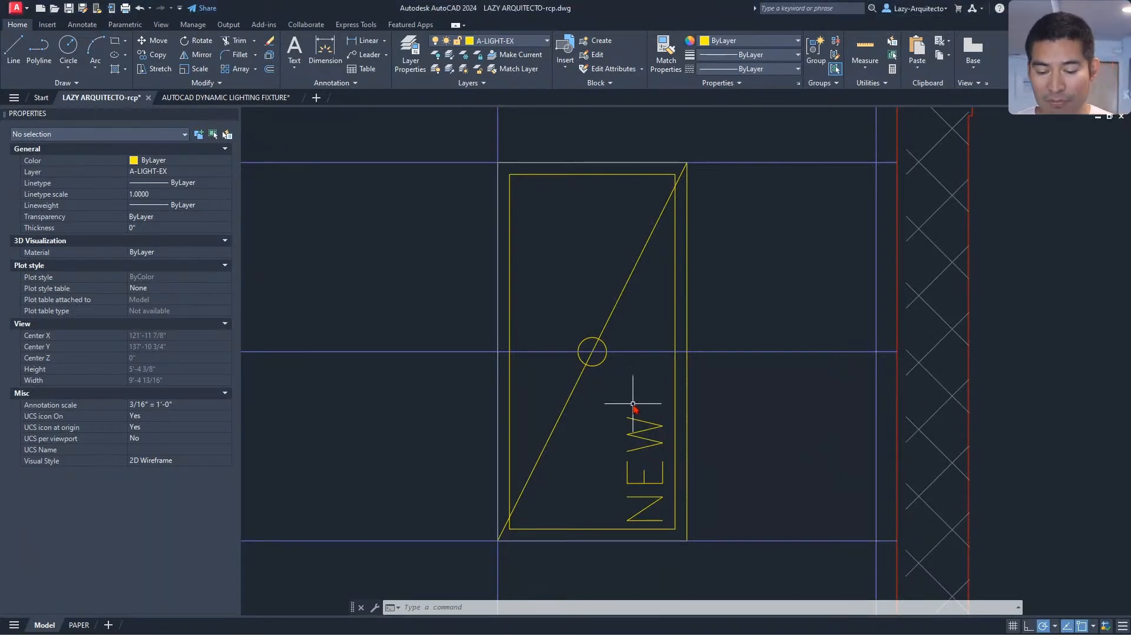
pyautogui.moveTo(627, 403); pyautogui.dragTo(626, 392, button='middle')
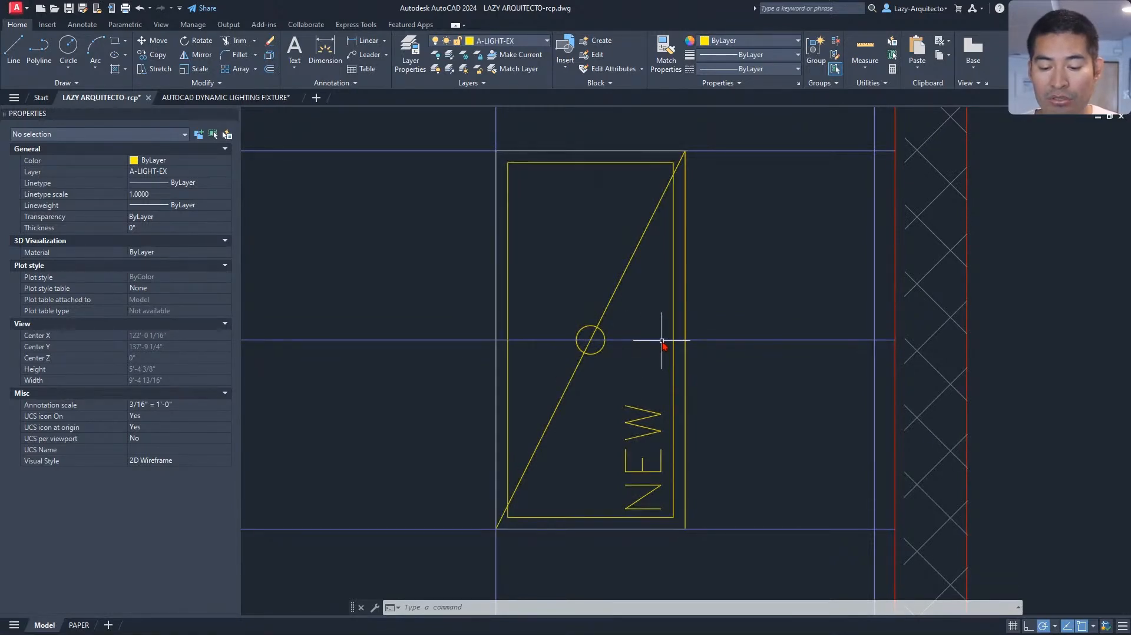
pyautogui.moveTo(656, 340)
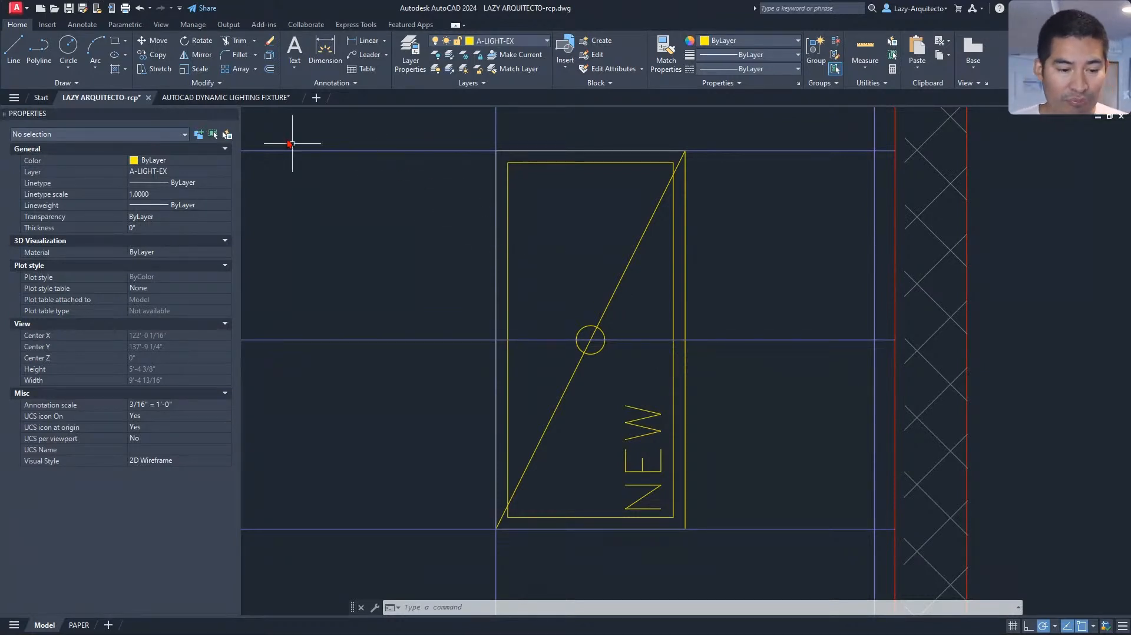
# - In the AUTOCAD DYNAMIC LIGHTING FIXTURE drawing, create a wipeout from the fixture's outer rectangle polyline without erasing the polyline
pyautogui.click(225, 99)
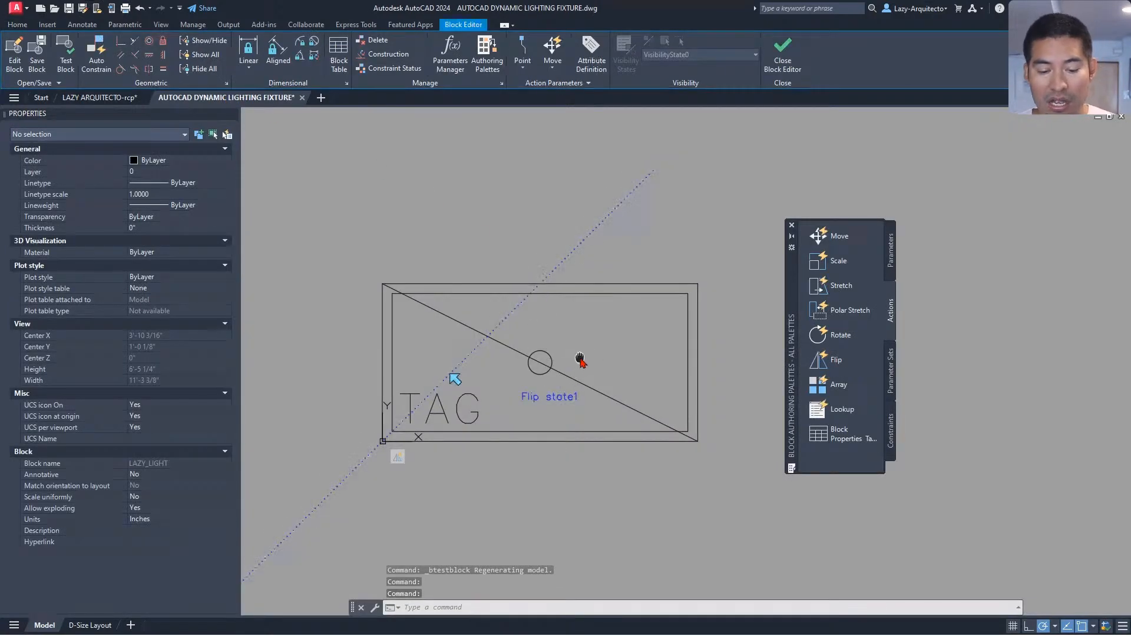
pyautogui.moveTo(579, 361); pyautogui.dragTo(593, 360, button='middle')
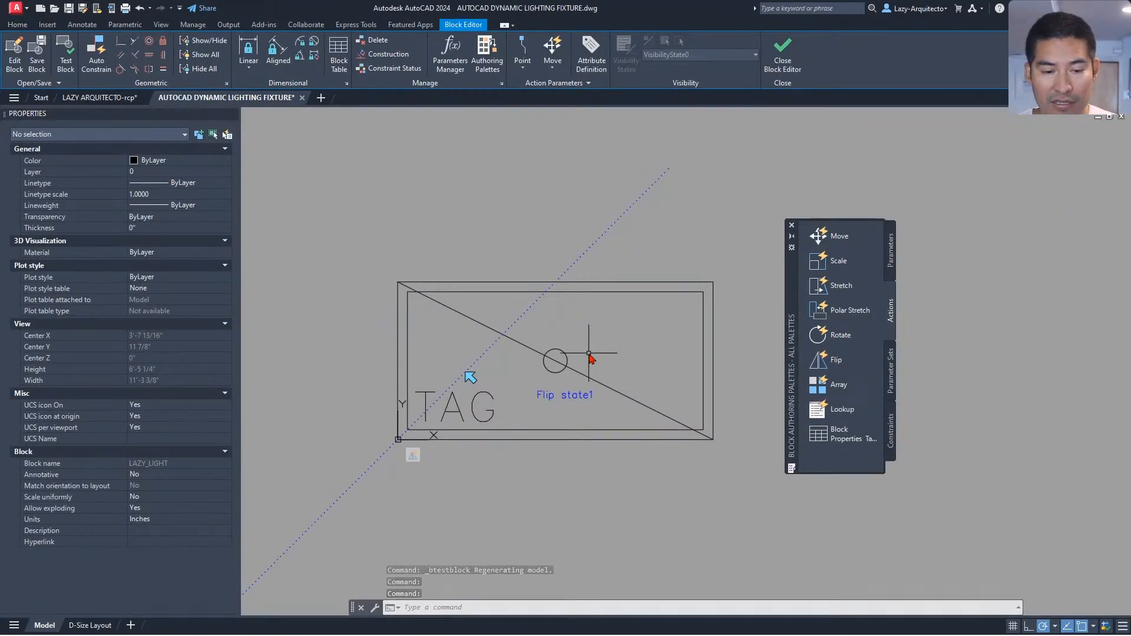
pyautogui.moveTo(585, 349); pyautogui.dragTo(590, 349, button='middle')
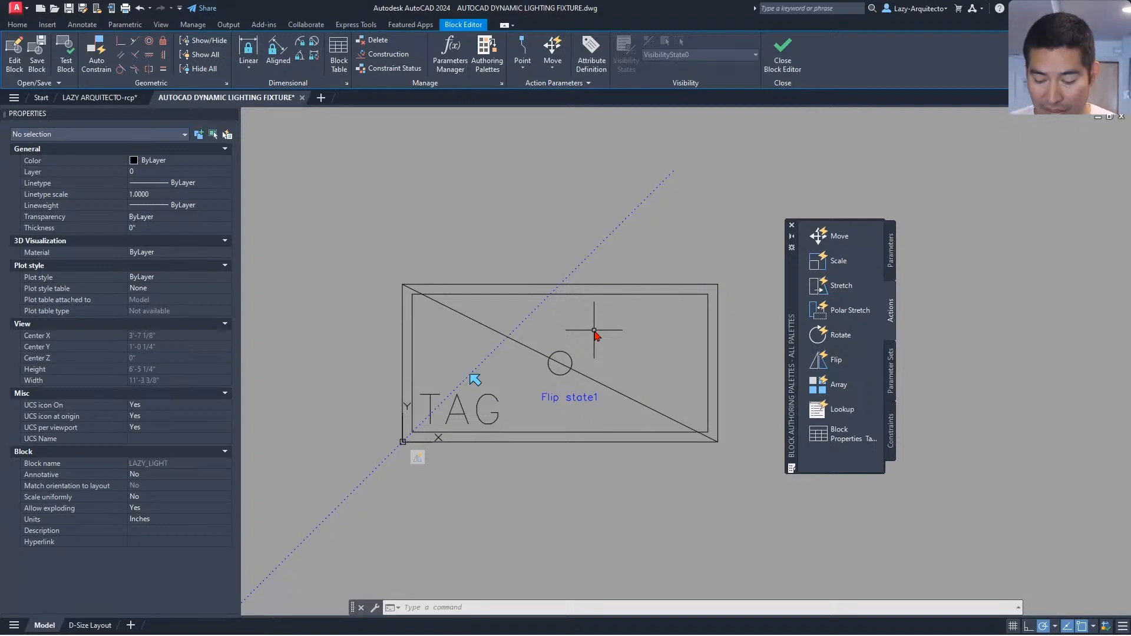
pyautogui.write('WIPEOUTFRAME')
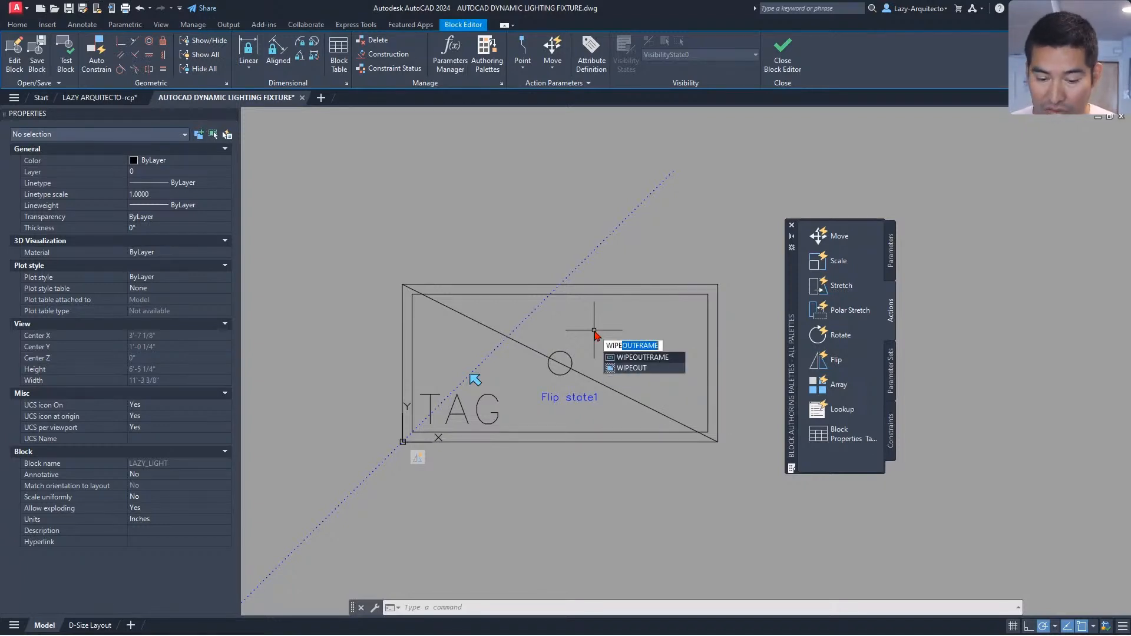
pyautogui.press('Down')
pyautogui.press('Return')
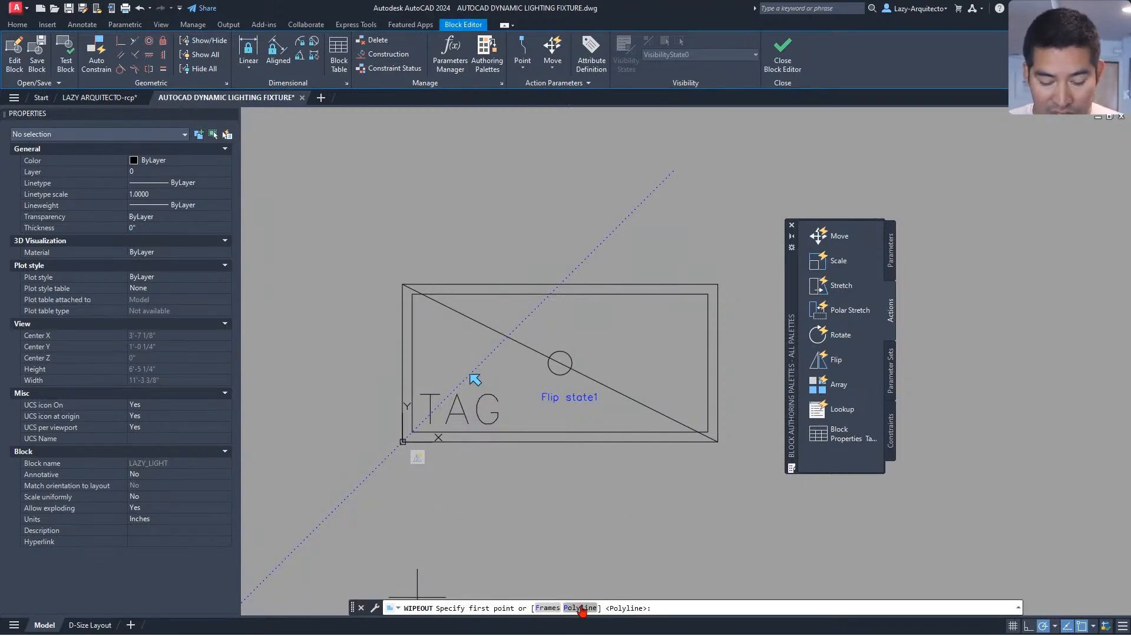
pyautogui.click(580, 609)
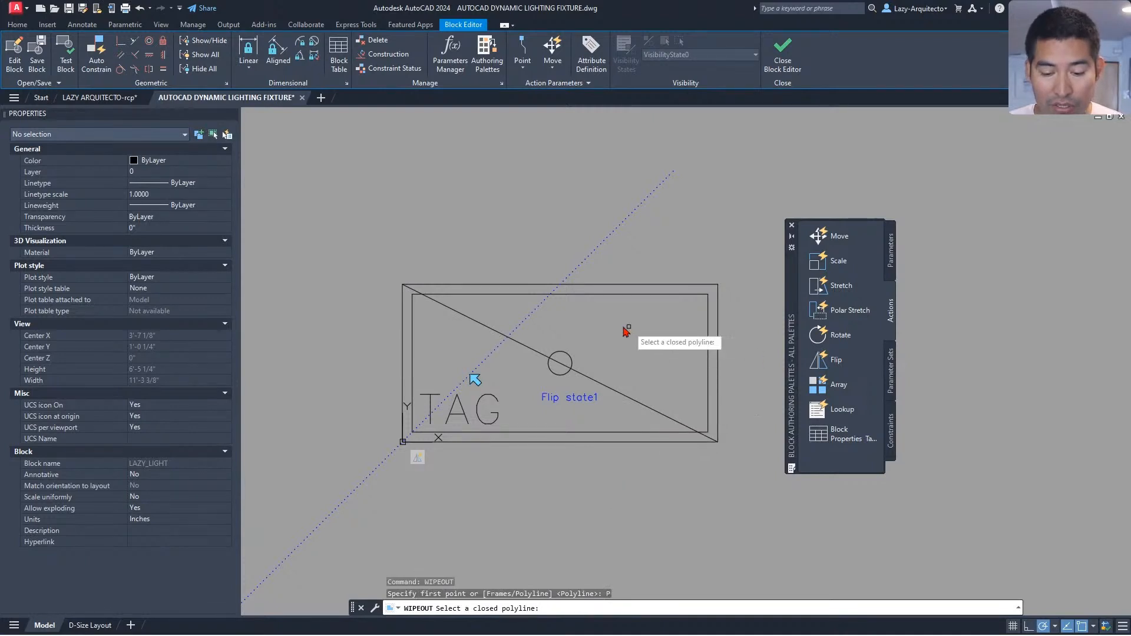
pyautogui.click(490, 287)
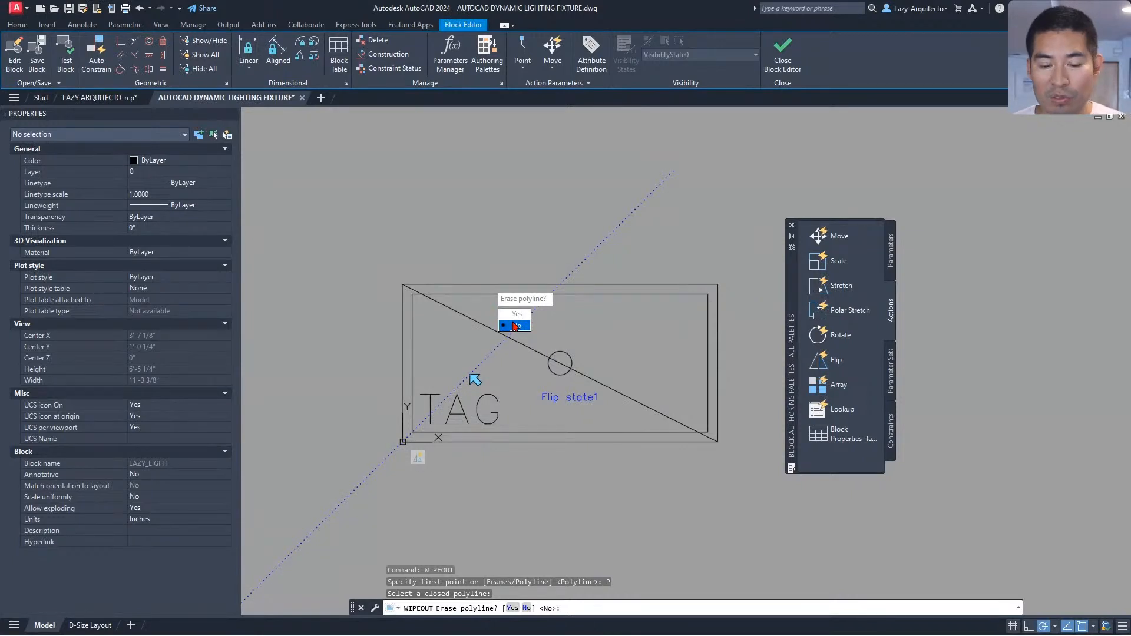
pyautogui.click(515, 326)
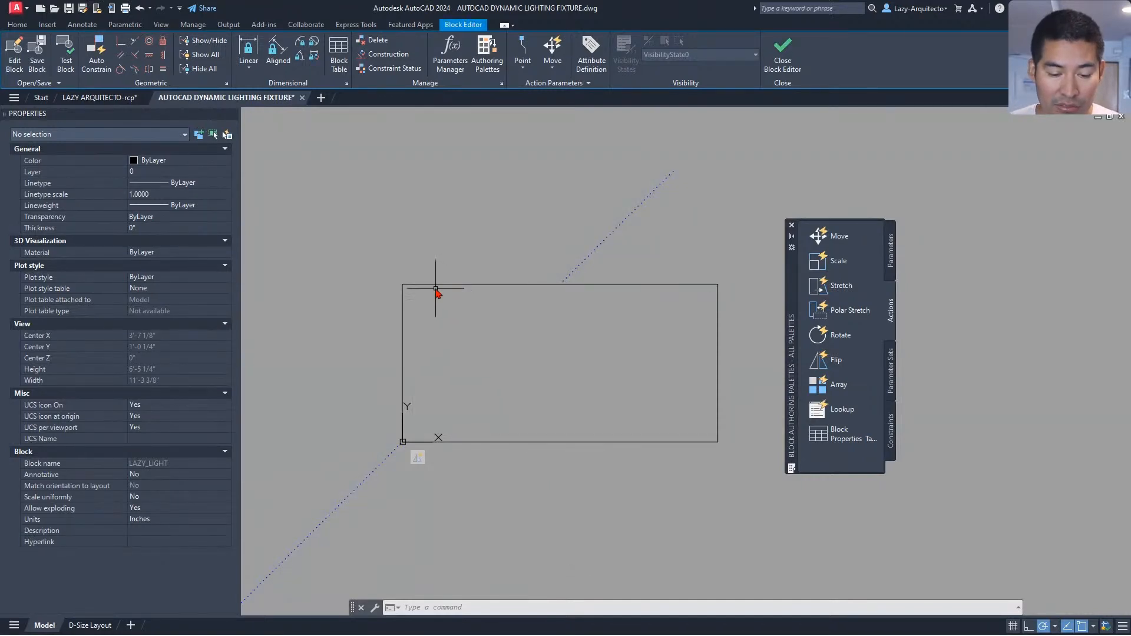
# - Send the wipeout to the back of the draw order behind the other fixture geometry
pyautogui.click(431, 285)
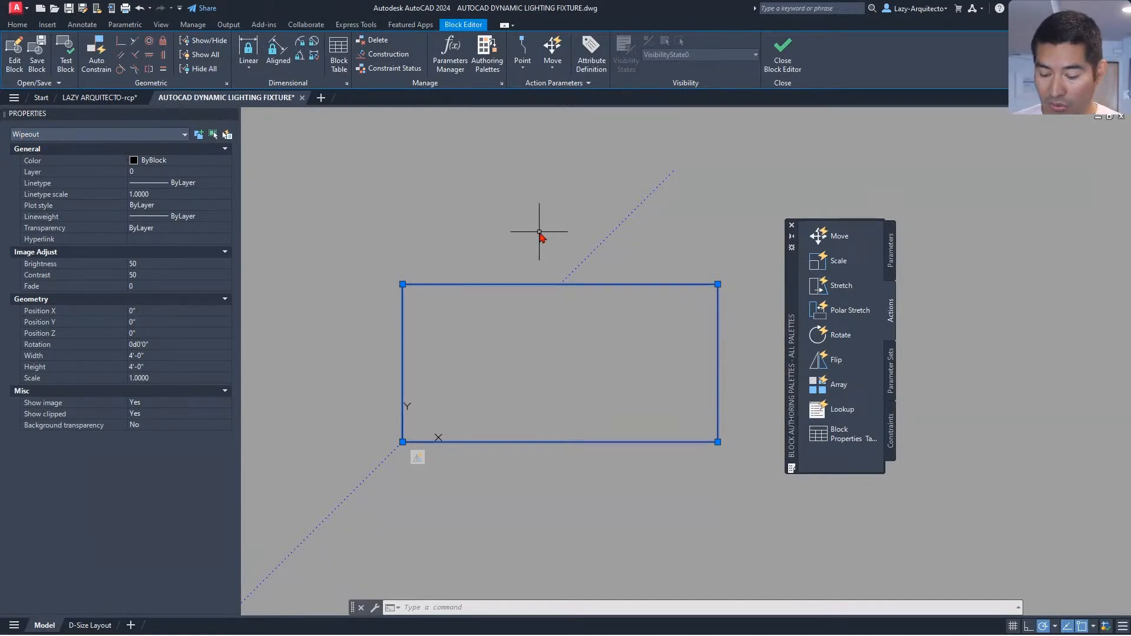
pyautogui.write('DR')
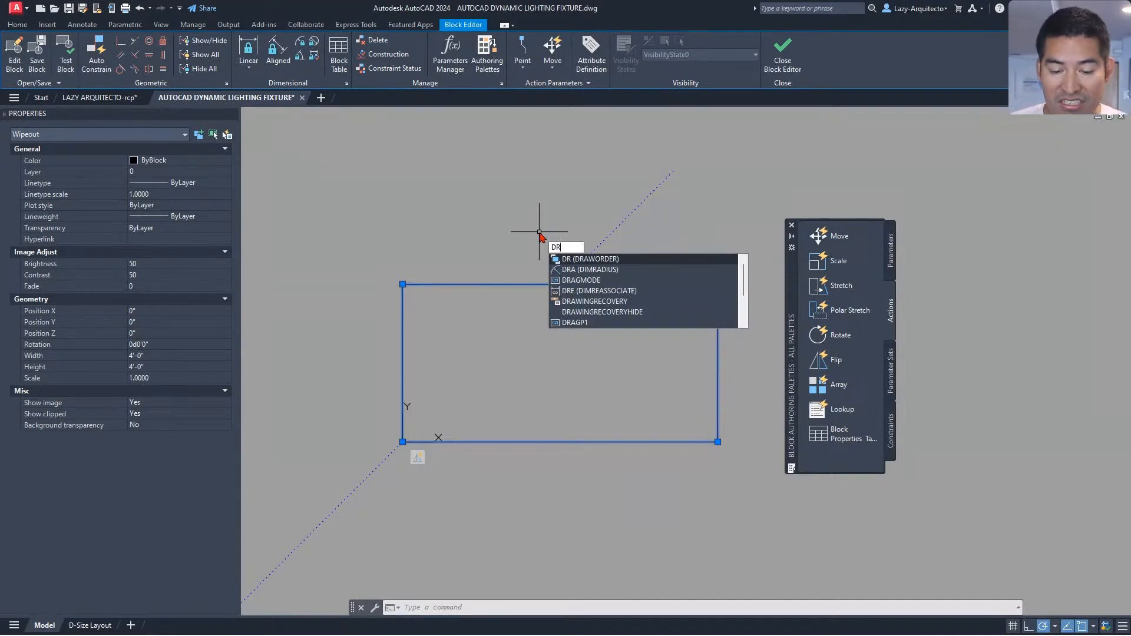
pyautogui.press('Return')
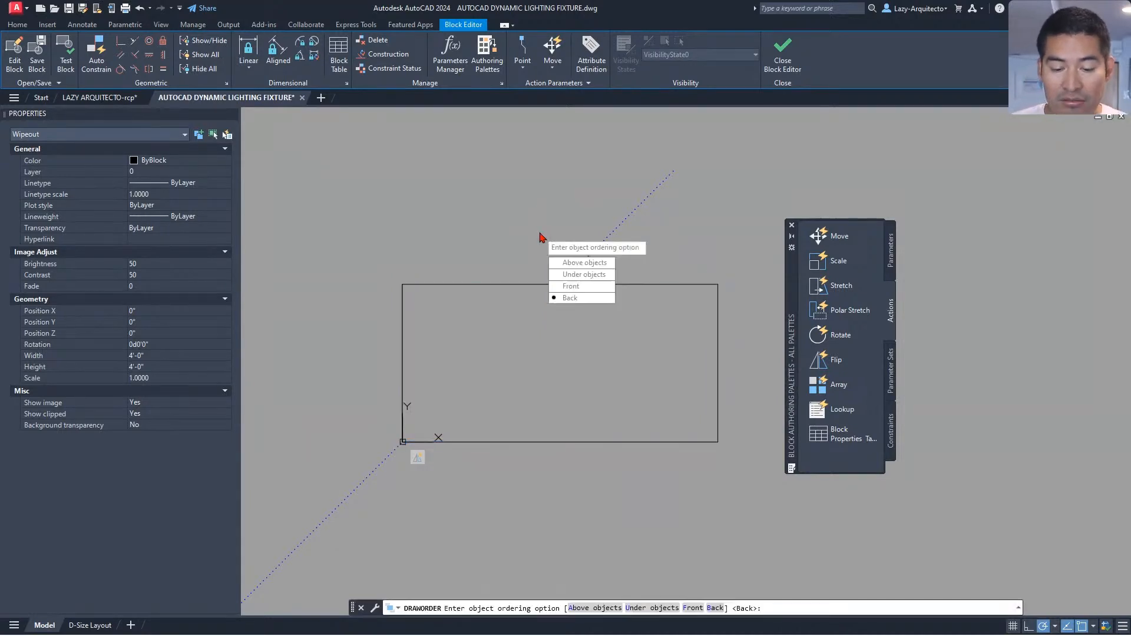
pyautogui.click(579, 298)
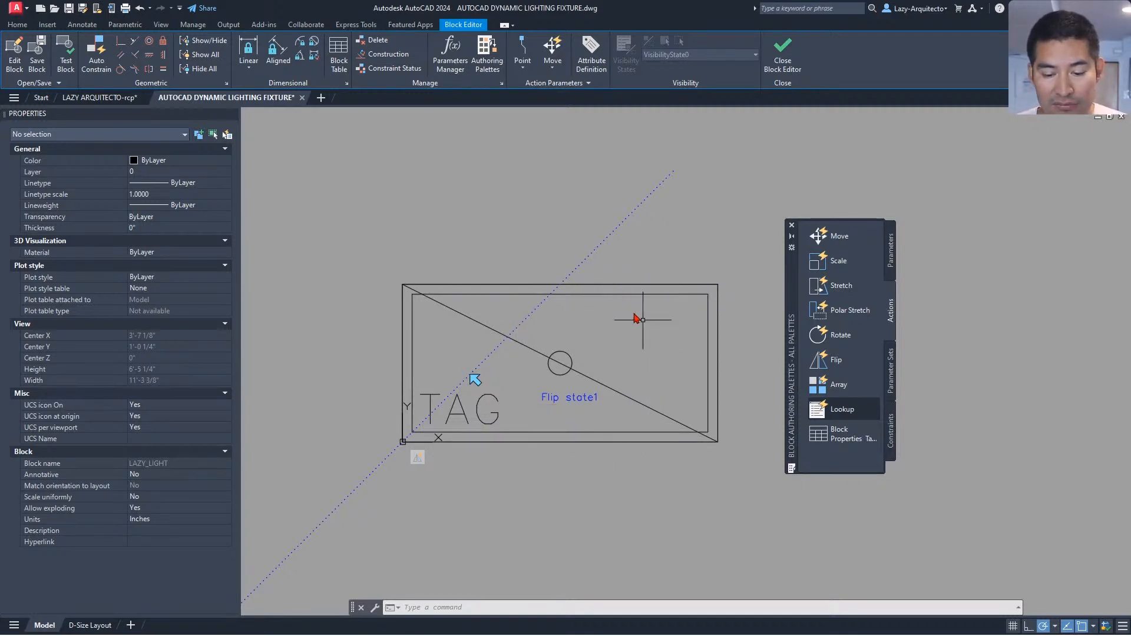
# - Close the block editor with the changes saved to LAZY_LIGHT, and check the fixture's properties in the drawing
pyautogui.click(778, 57)
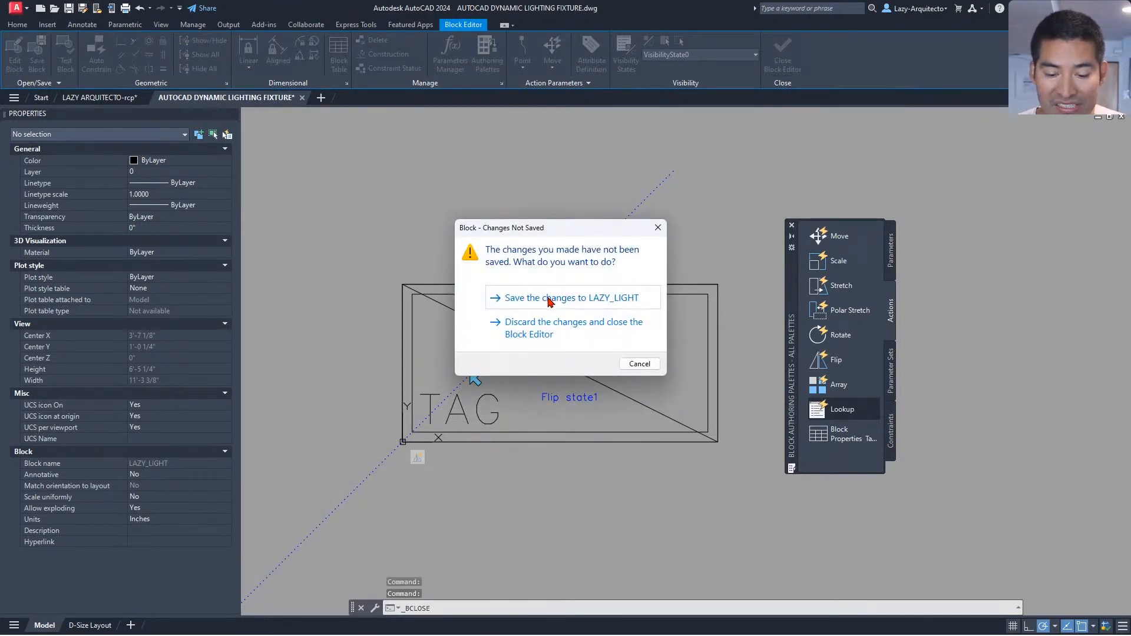
pyautogui.click(548, 300)
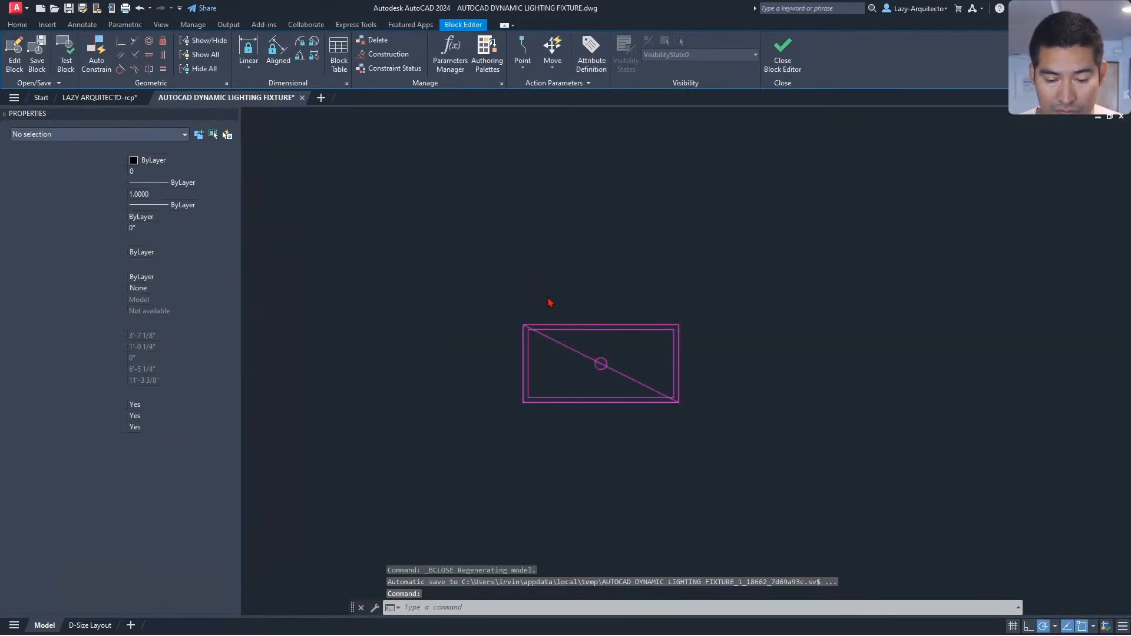
pyautogui.click(587, 323)
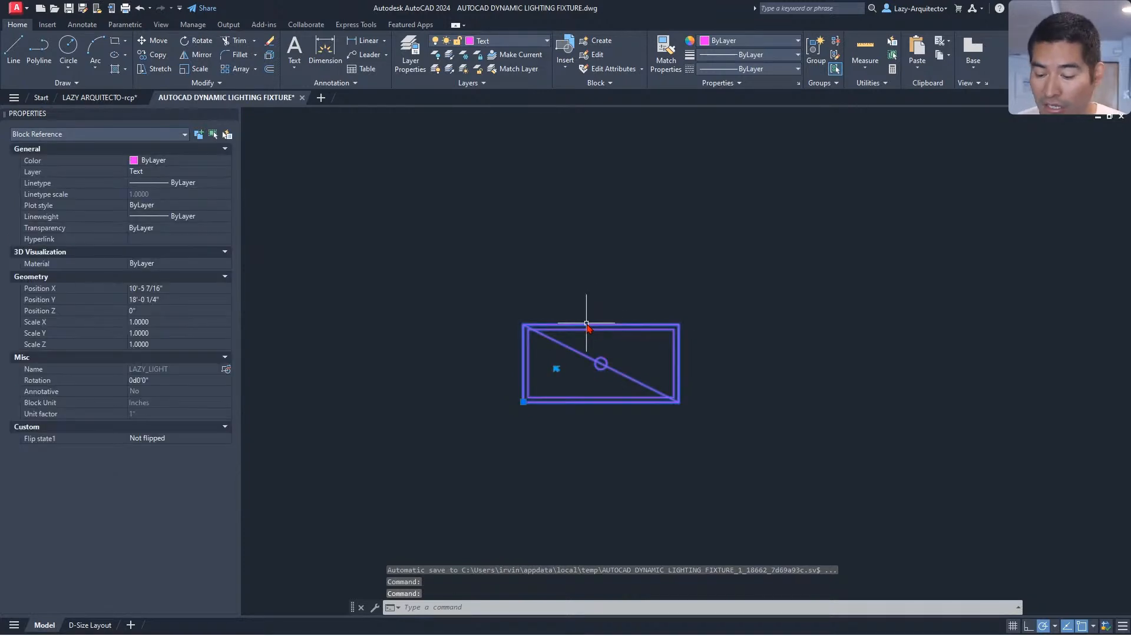
pyautogui.press('Escape')
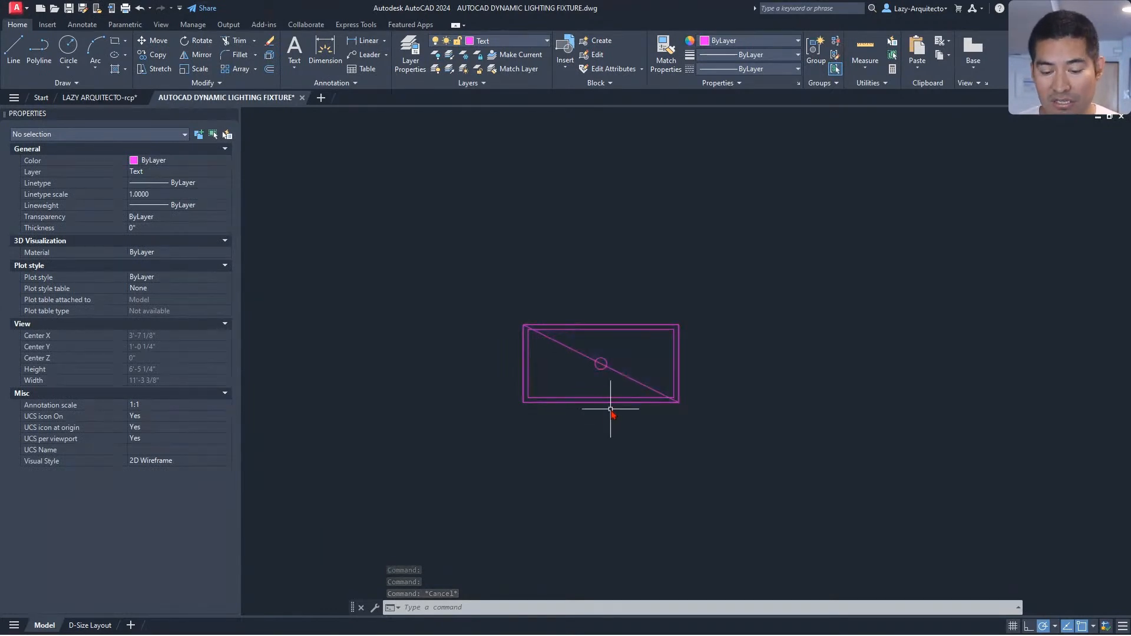
# - Synchronize the attributes of the LAZY_LIGHT block with ATTSYNC by selecting the fixture
pyautogui.write('ATT')
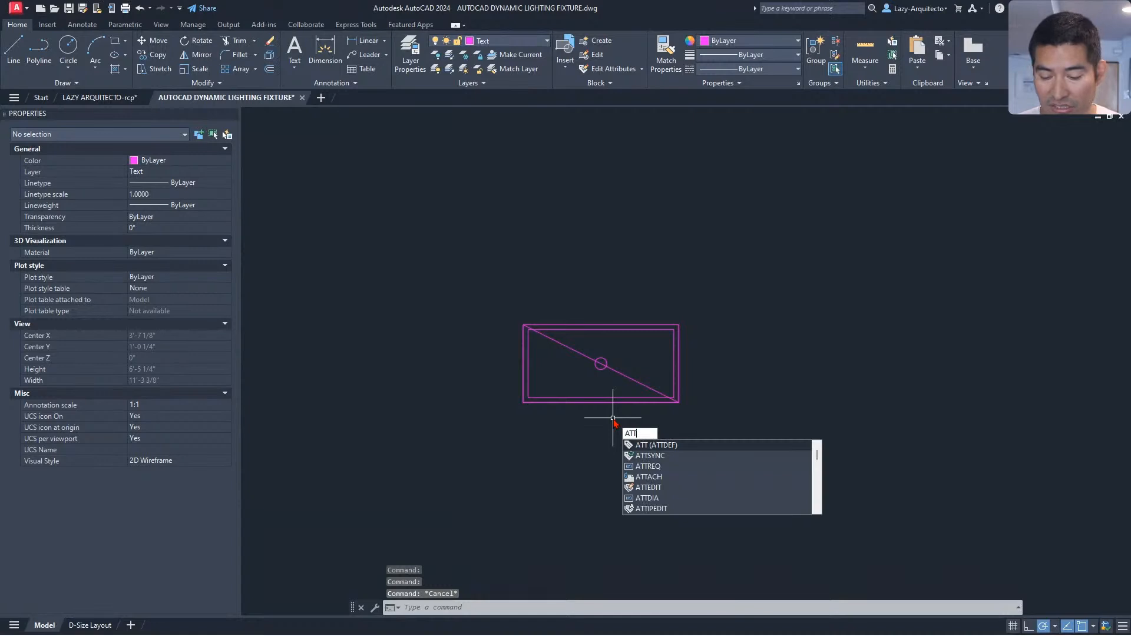
pyautogui.write('S')
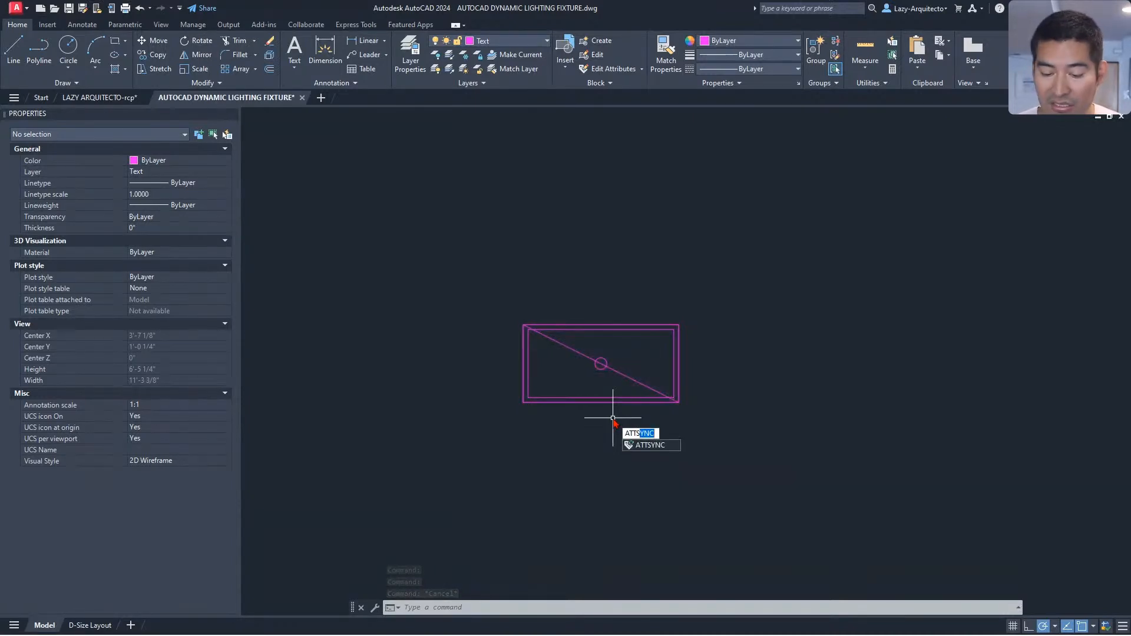
pyautogui.press('Return')
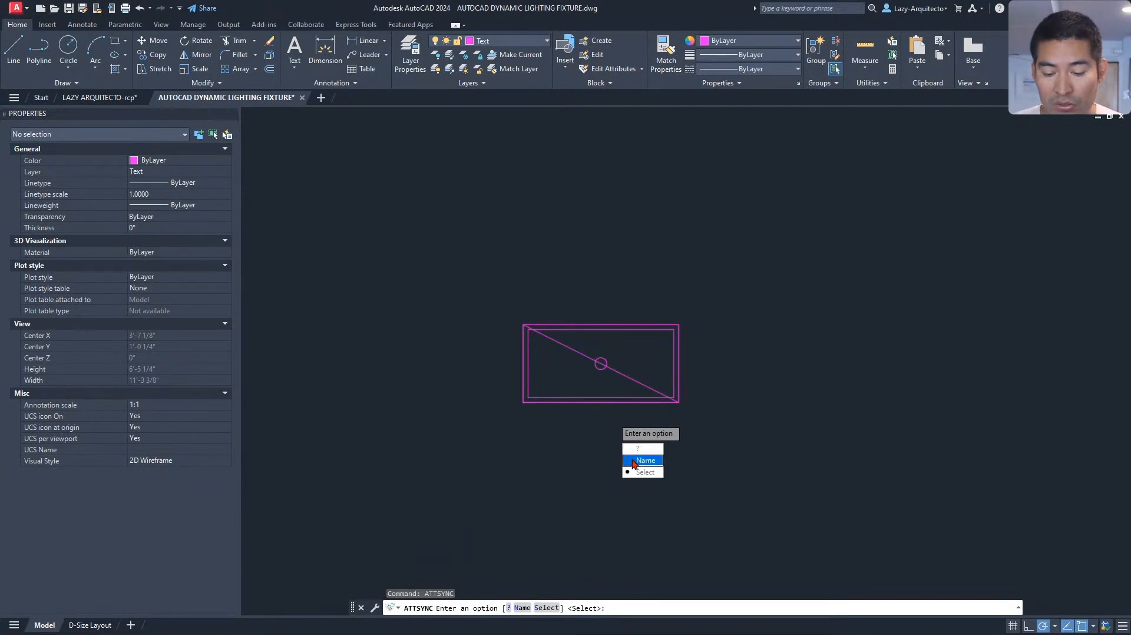
pyautogui.click(643, 473)
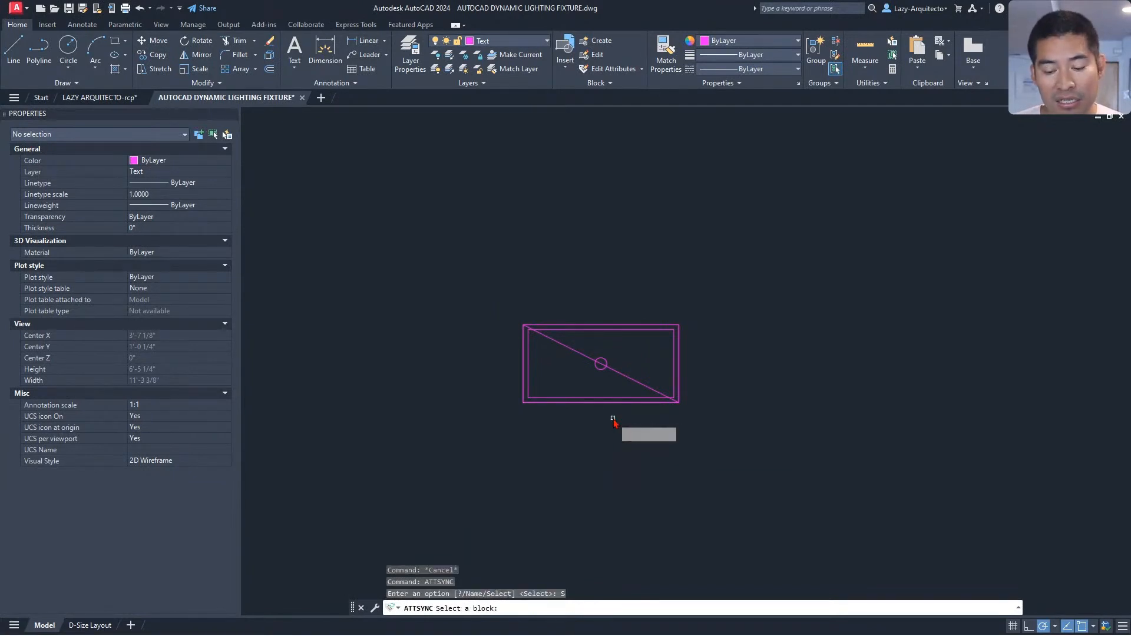
pyautogui.click(600, 365)
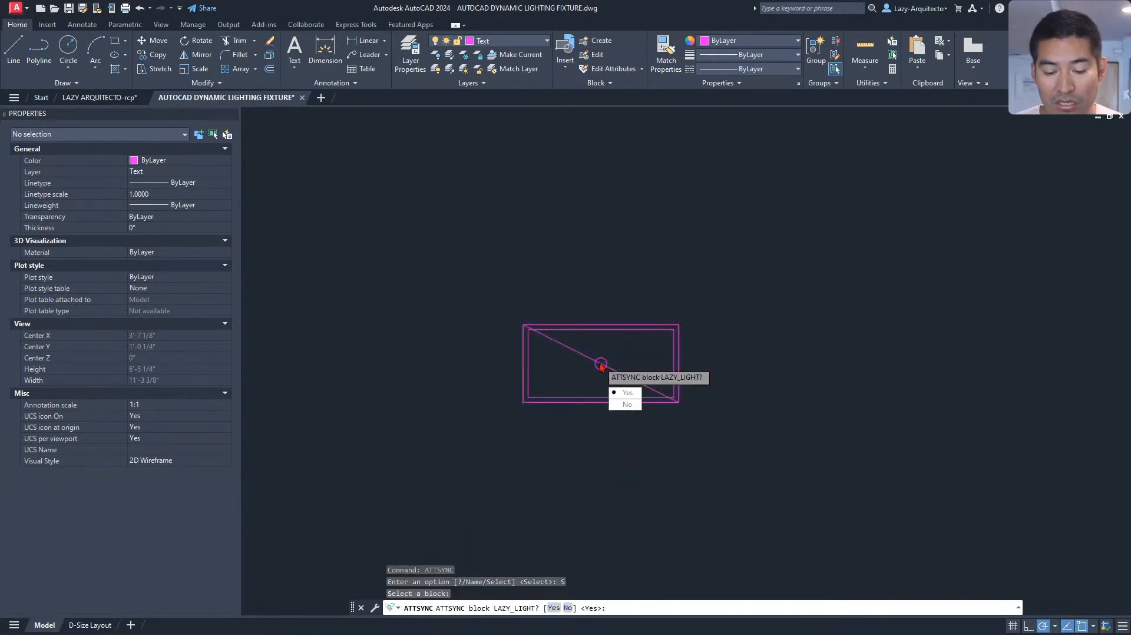
pyautogui.press('Return')
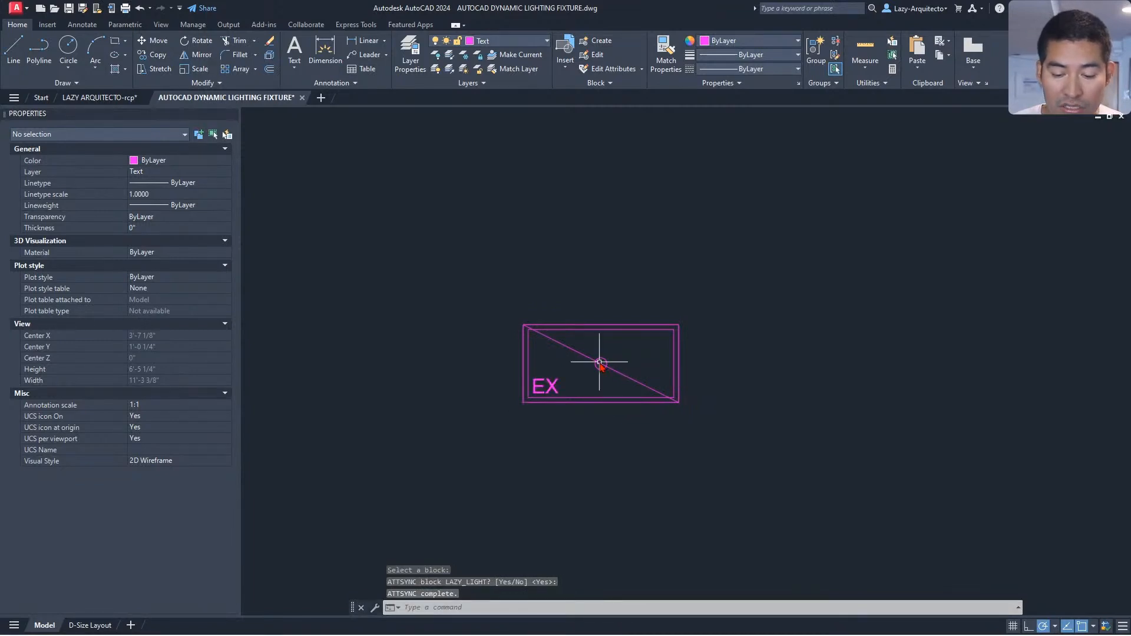
# - Copy the updated LAZY_LIGHT fixture to the clipboard and switch to the LAZY ARQUITECTO-rcp drawing
pyautogui.click(552, 381)
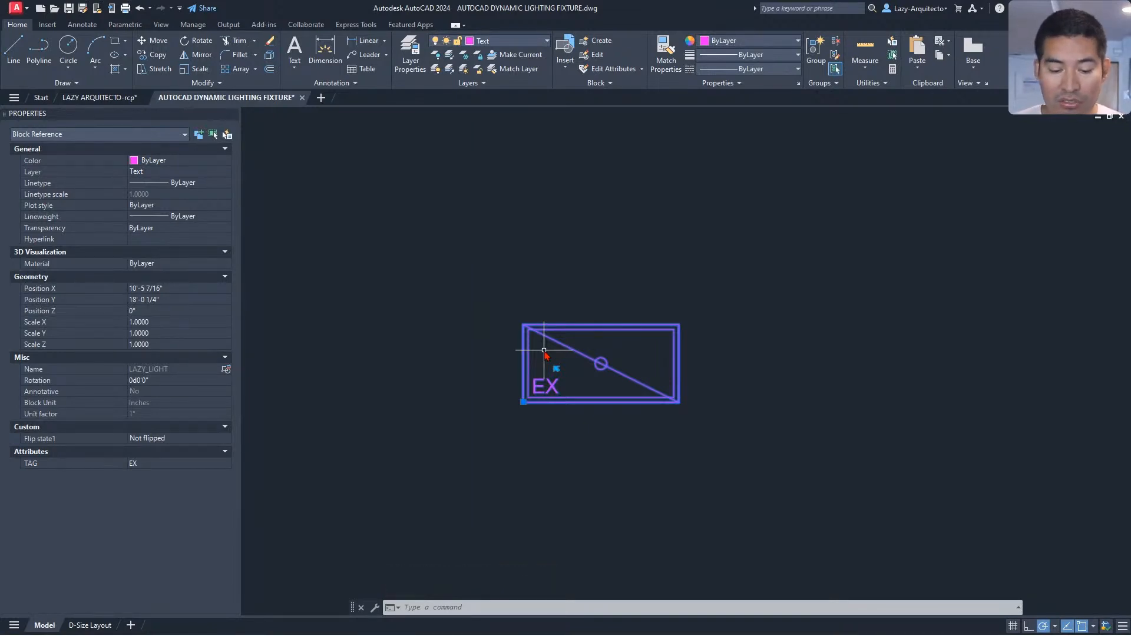
pyautogui.hotkey('ctrl', 'c')
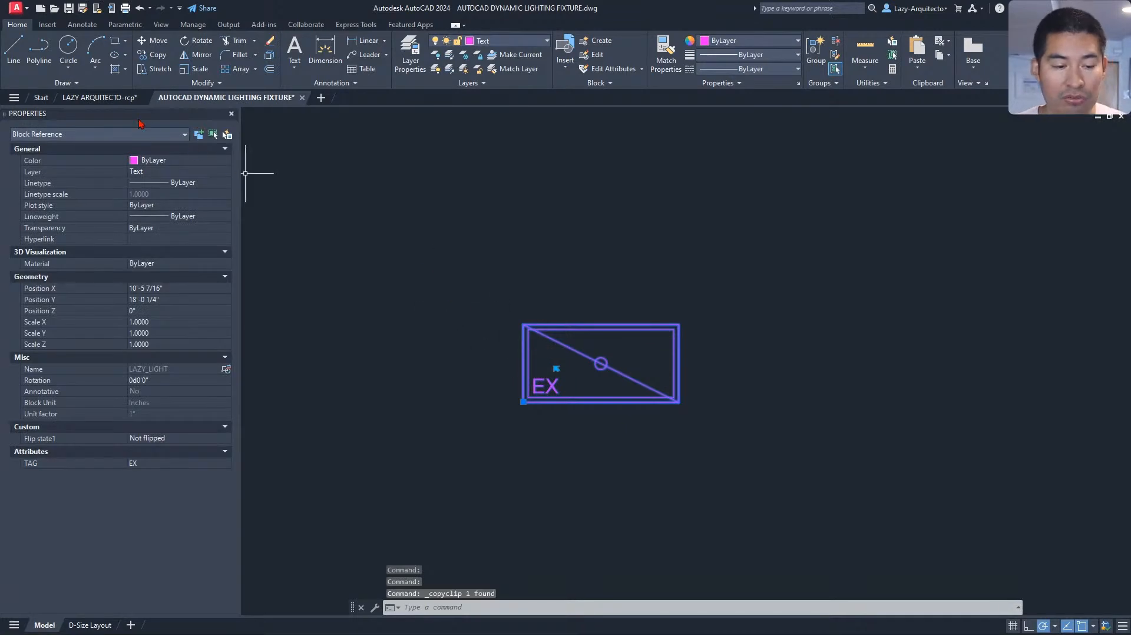
pyautogui.click(100, 97)
# - Erase the vertical and horizontal yellow NEW fixtures from the ceiling grid
pyautogui.scroll(-2, 589, 265)
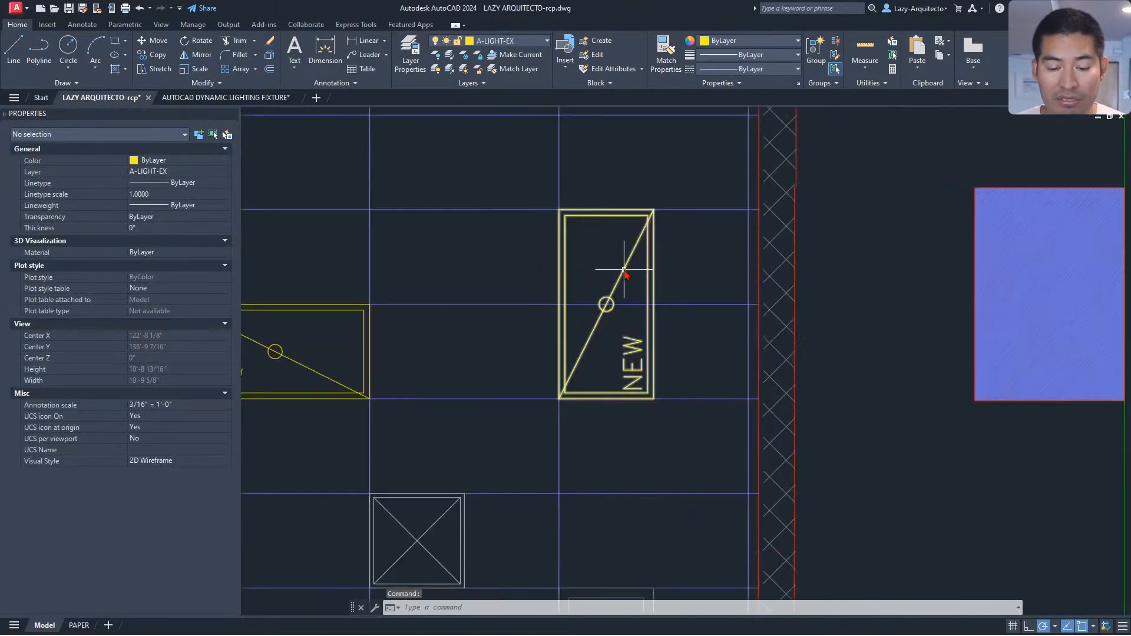
pyautogui.press('Delete')
pyautogui.scroll(-2, 672, 302)
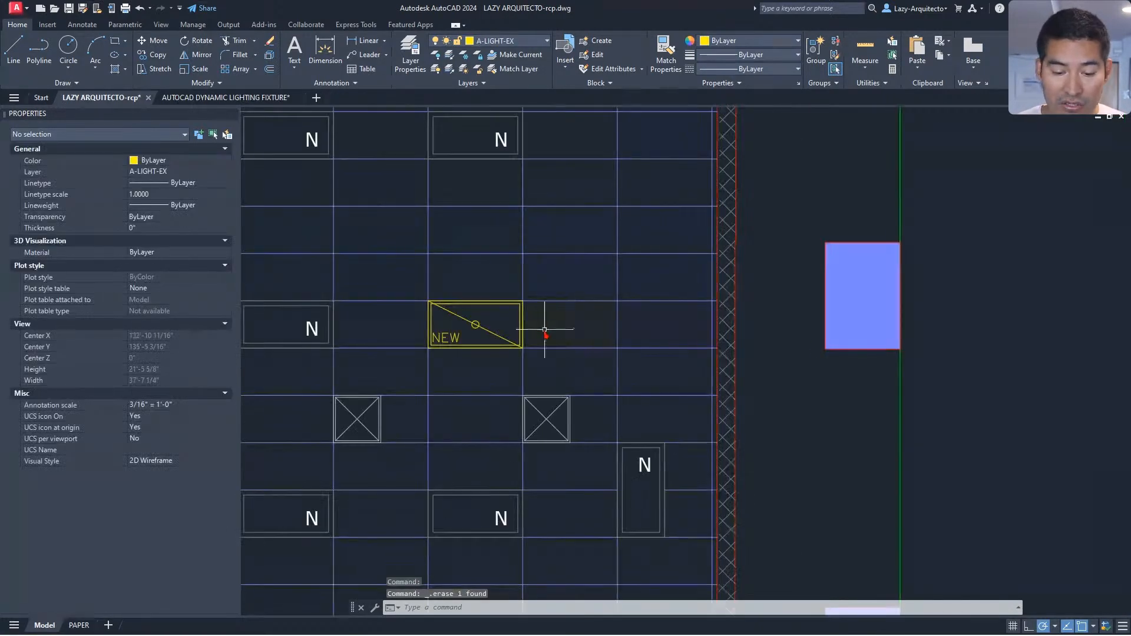
pyautogui.click(481, 331)
pyautogui.press('Delete')
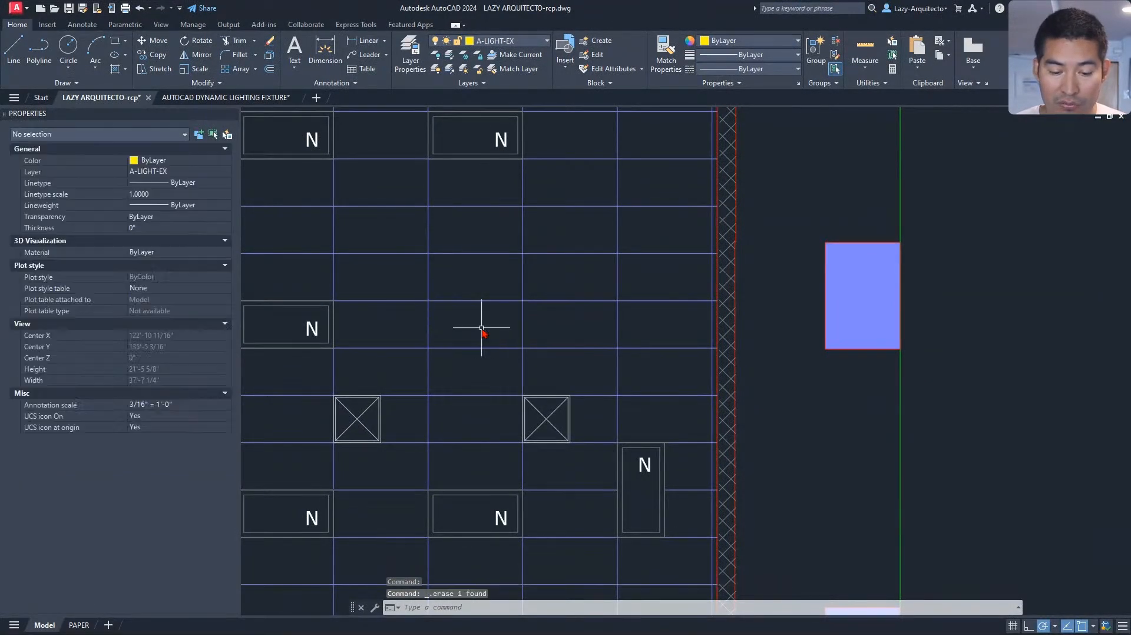
# - Paste the LAZY_LIGHT fixture into the ceiling grid cell of the erased horizontal fixture, inserted at 112'-0", 136'-0"
pyautogui.hotkey('ctrl', 'v')
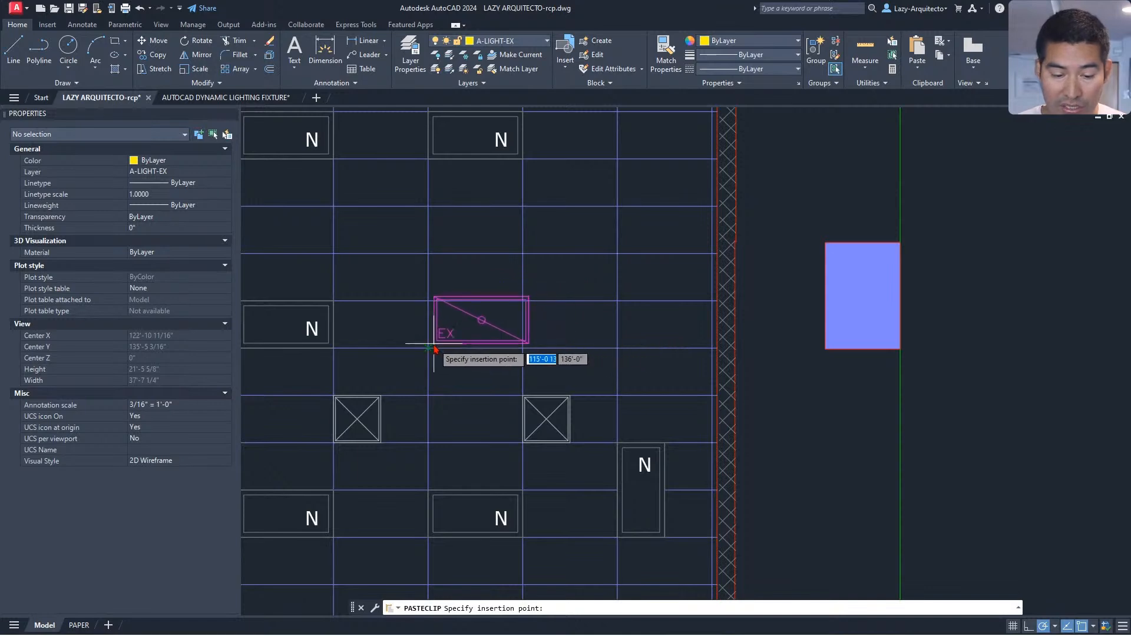
pyautogui.click(454, 316)
pyautogui.scroll(3, 455, 316)
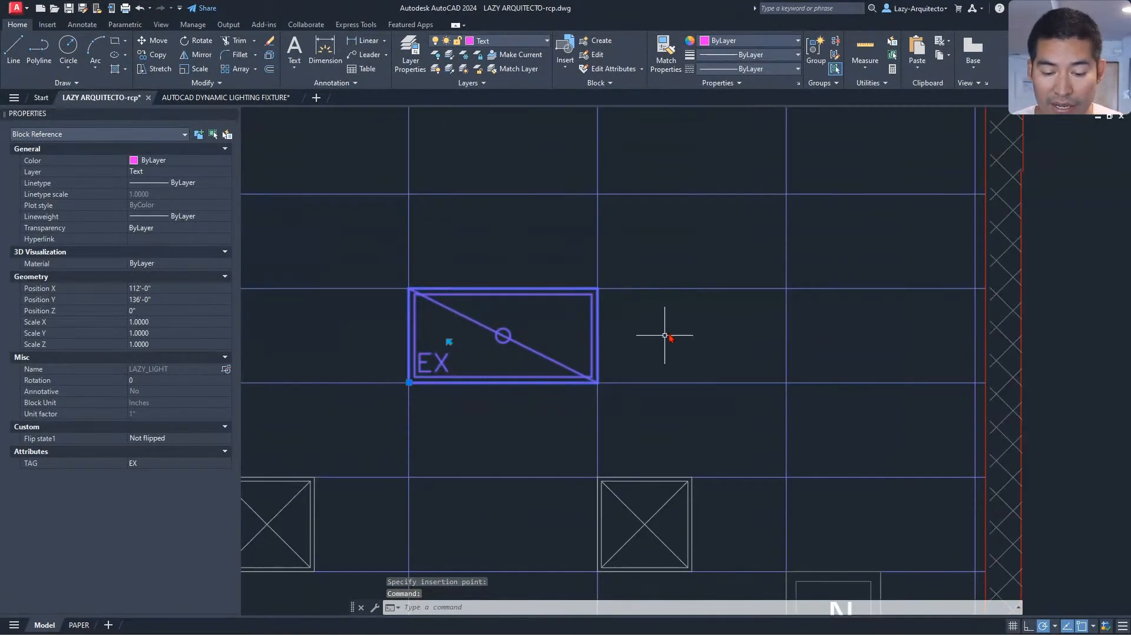
pyautogui.moveTo(835, 318); pyautogui.dragTo(813, 317, button='middle')
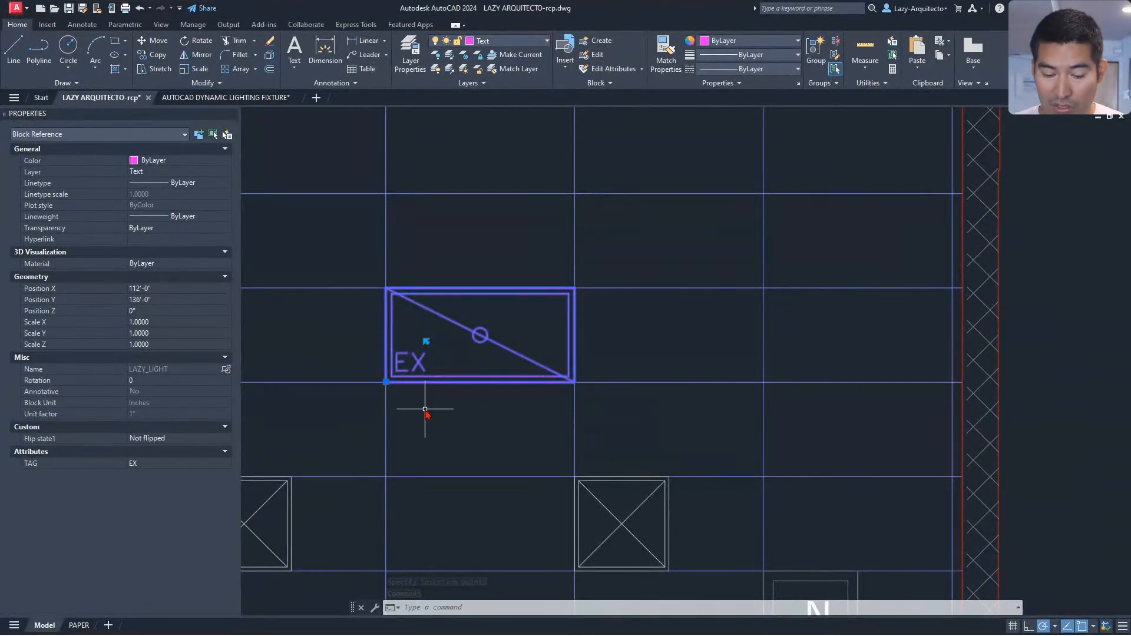
# - Copy the pasted fixture 8'-0" to the right along the ceiling grid using its insertion grip, and clear the selection
pyautogui.click(386, 382)
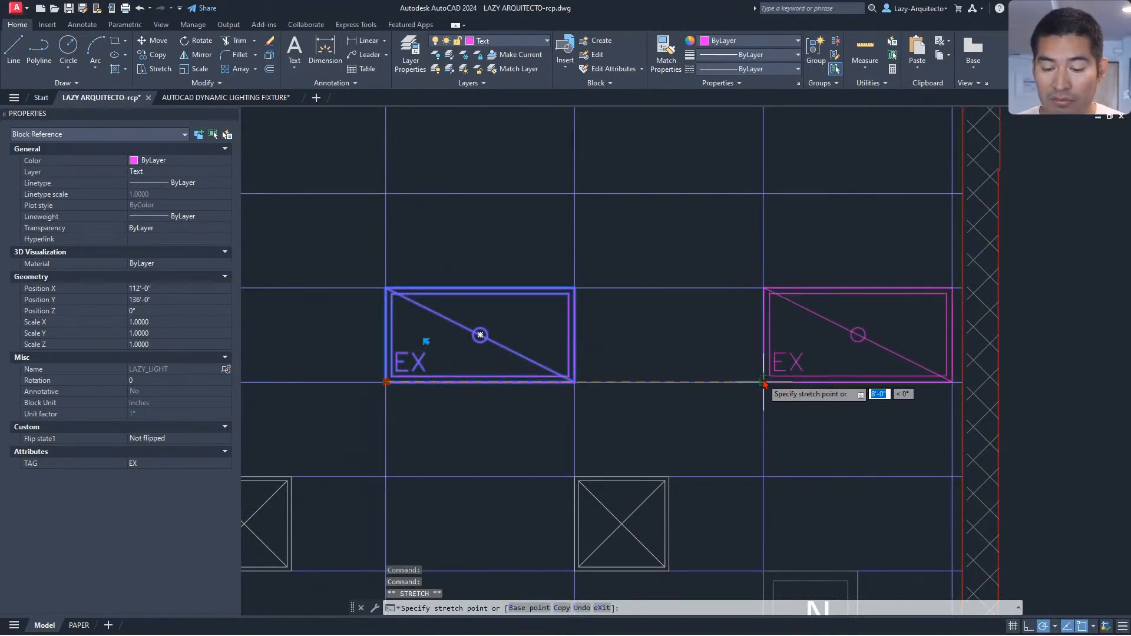
pyautogui.keyDown('ctrl'); pyautogui.click(764, 384); pyautogui.keyUp('ctrl')
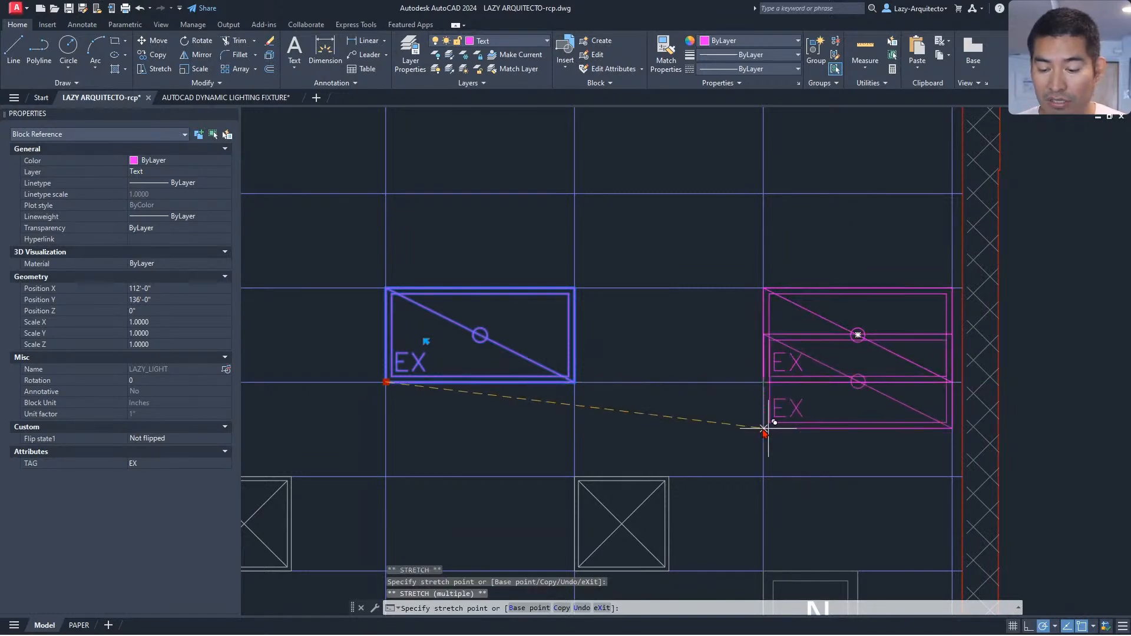
pyautogui.press('Escape')
pyautogui.moveTo(771, 428)
pyautogui.mouseDown(button='middle')
pyautogui.moveTo(762, 417)
pyautogui.moveTo(664, 399)
pyautogui.mouseUp(button='middle')
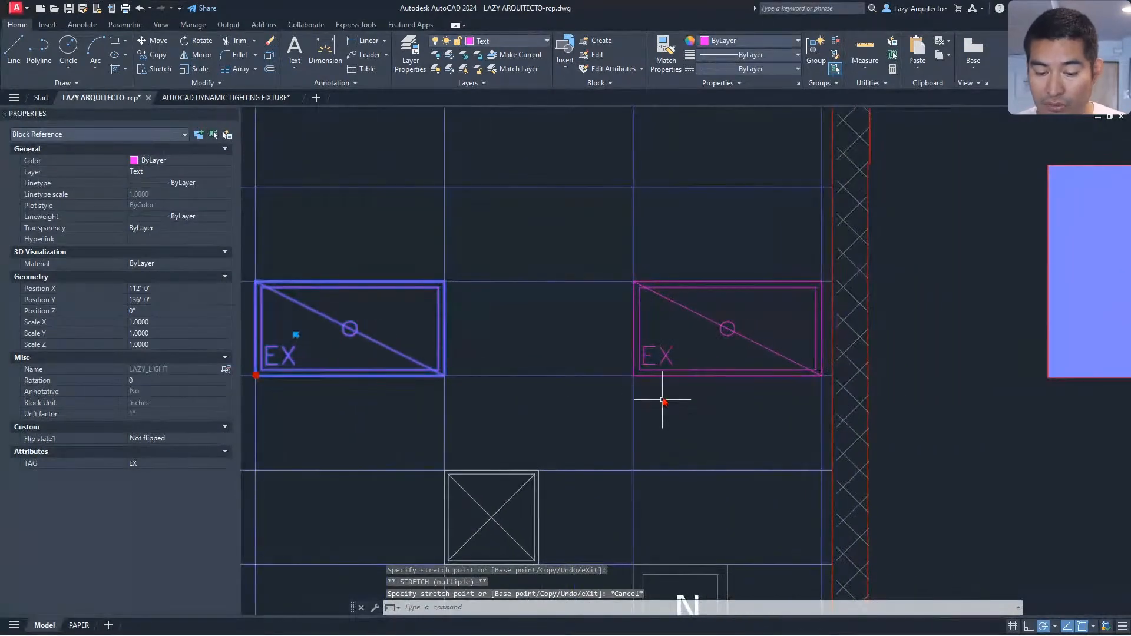
pyautogui.scroll(-3, 662, 379)
pyautogui.click(663, 372)
pyautogui.press('Escape')
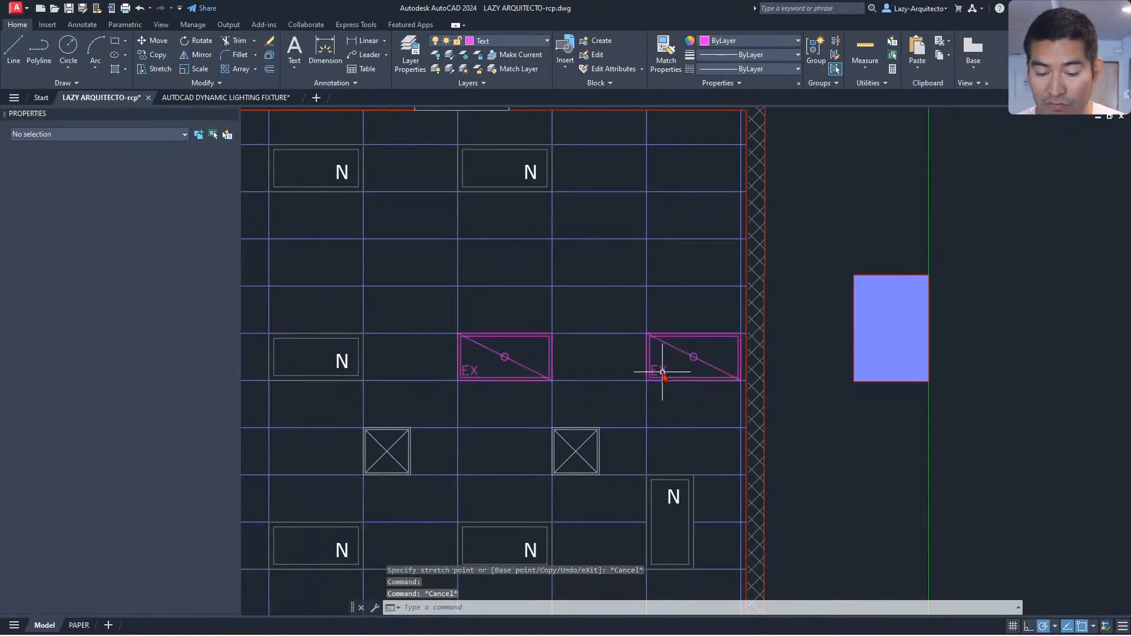
# - Flip the copied fixture beside the wall to vertical with its flip grip and deselect it
pyautogui.click(660, 363)
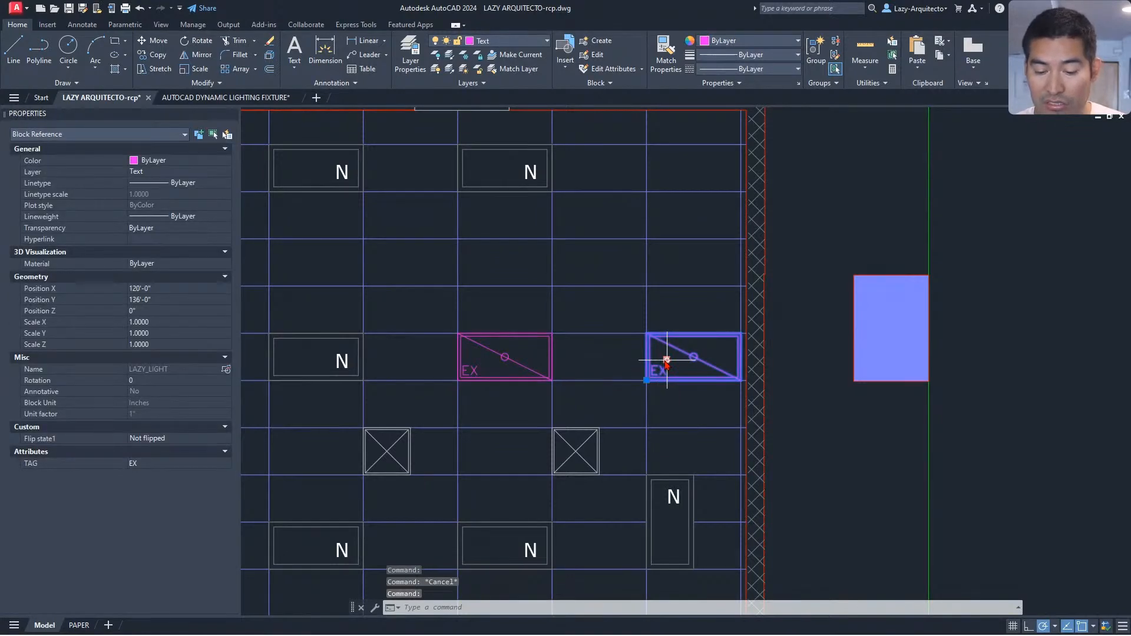
pyautogui.click(666, 359)
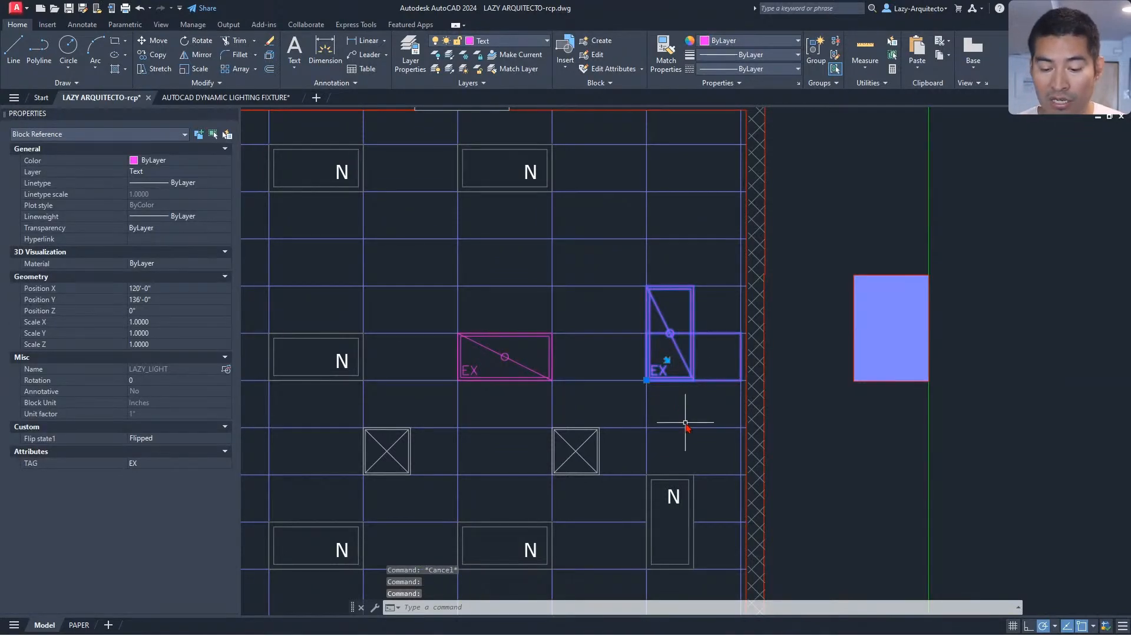
pyautogui.press('Escape')
# - Examine the flipped fixture's wipeout outline and how it lines up with the fixture and the ceiling grid lines
pyautogui.scroll(3, 716, 322)
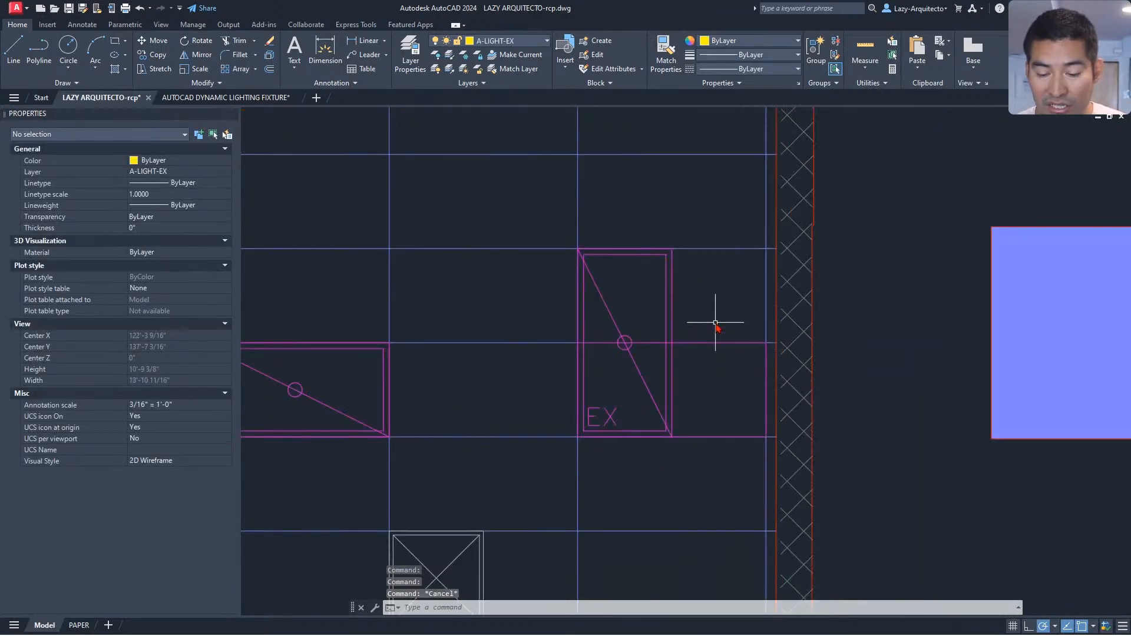
pyautogui.scroll(3, 716, 323)
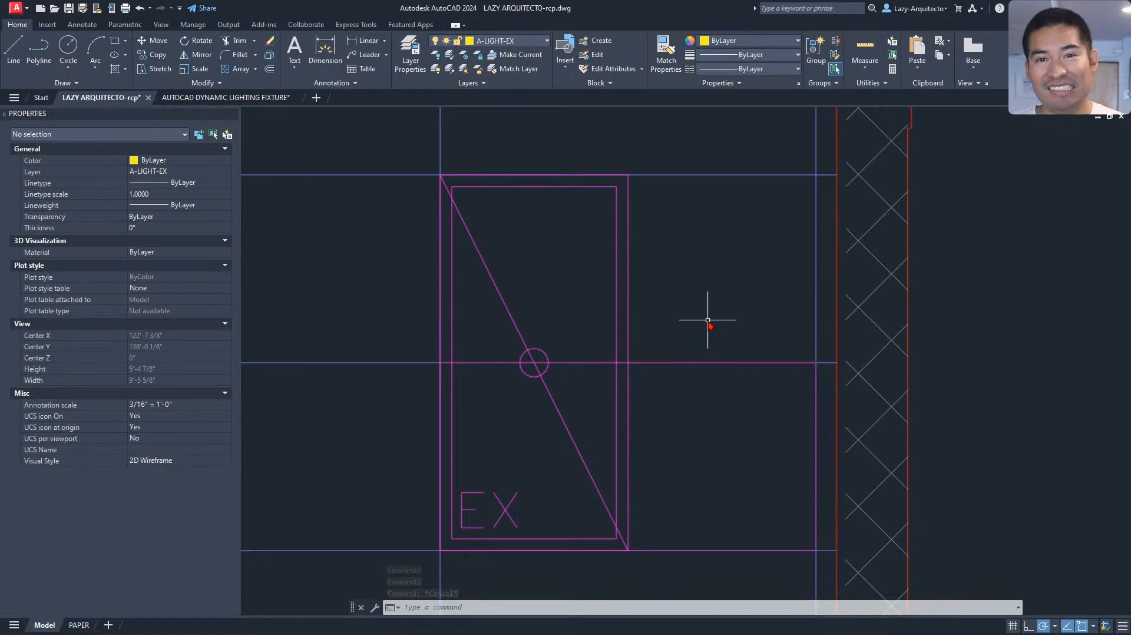
pyautogui.moveTo(707, 321); pyautogui.dragTo(666, 316, button='middle')
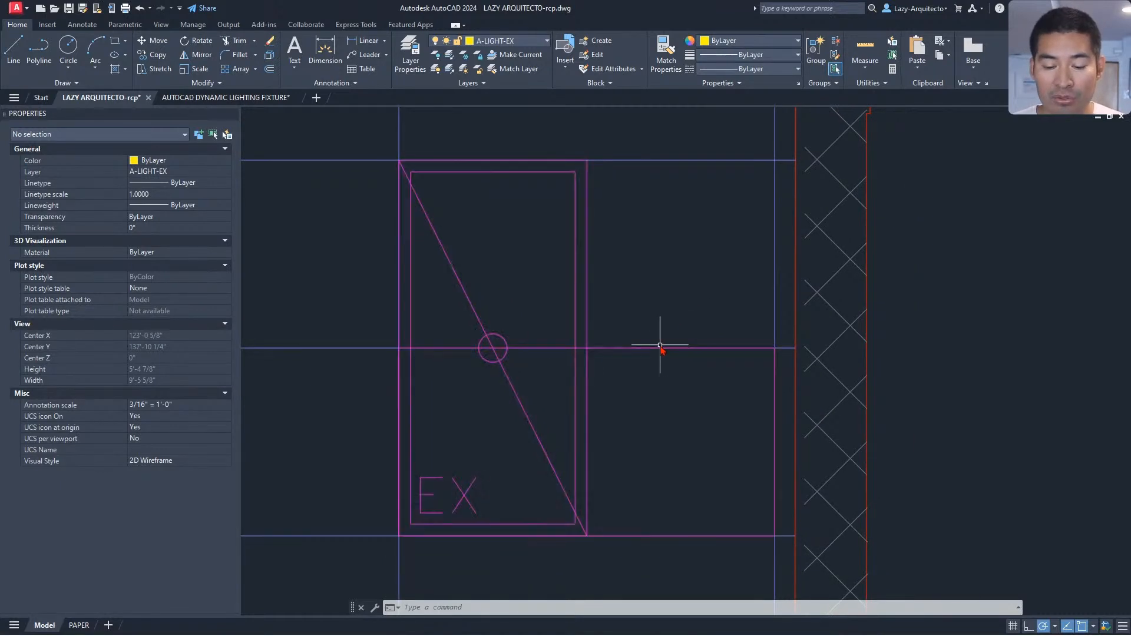
pyautogui.click(661, 347)
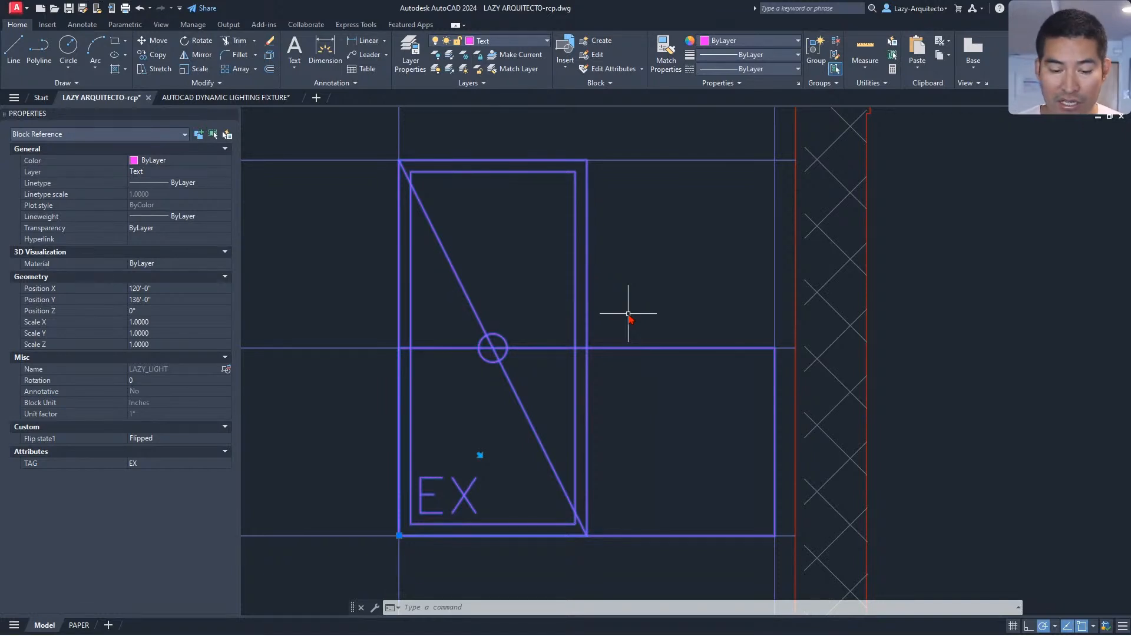
pyautogui.press('Escape')
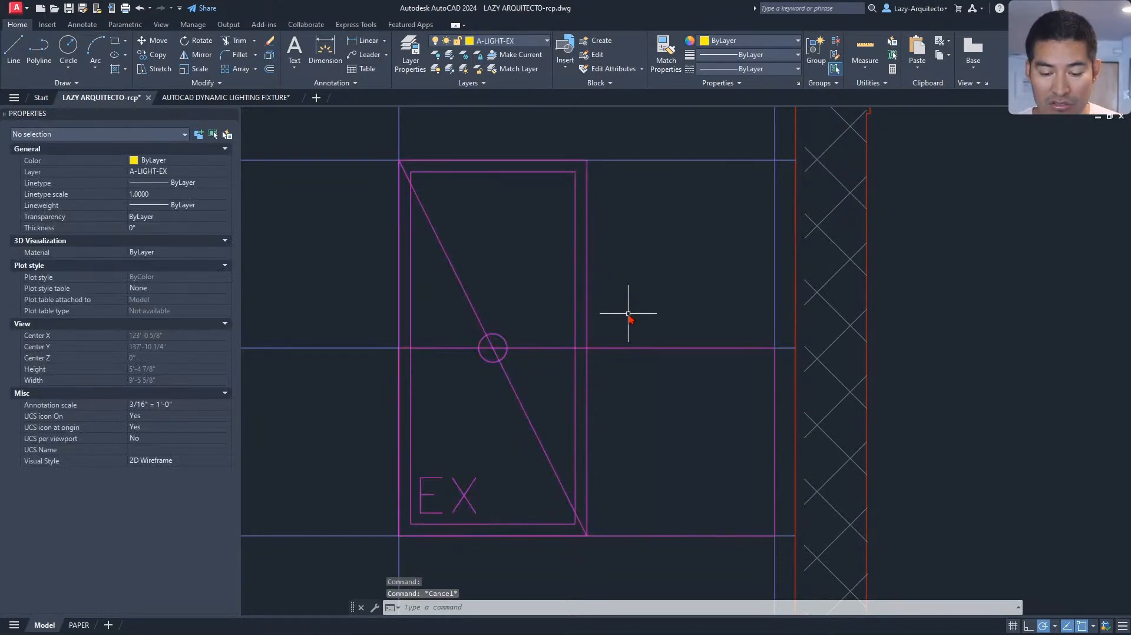
pyautogui.click(559, 348)
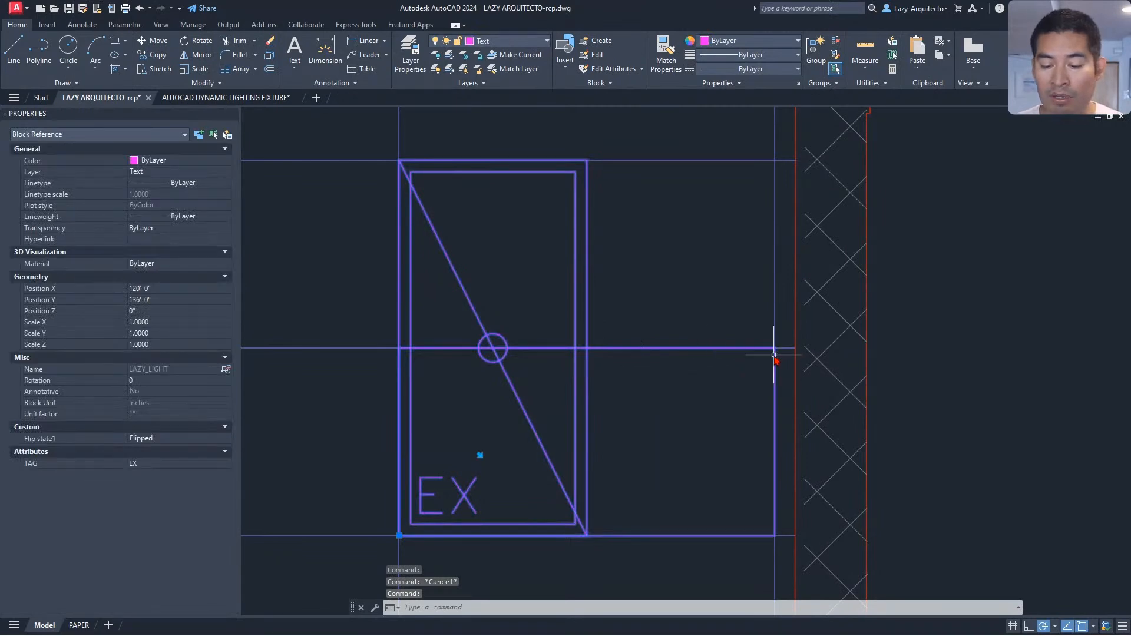
pyautogui.scroll(-3, 700, 388)
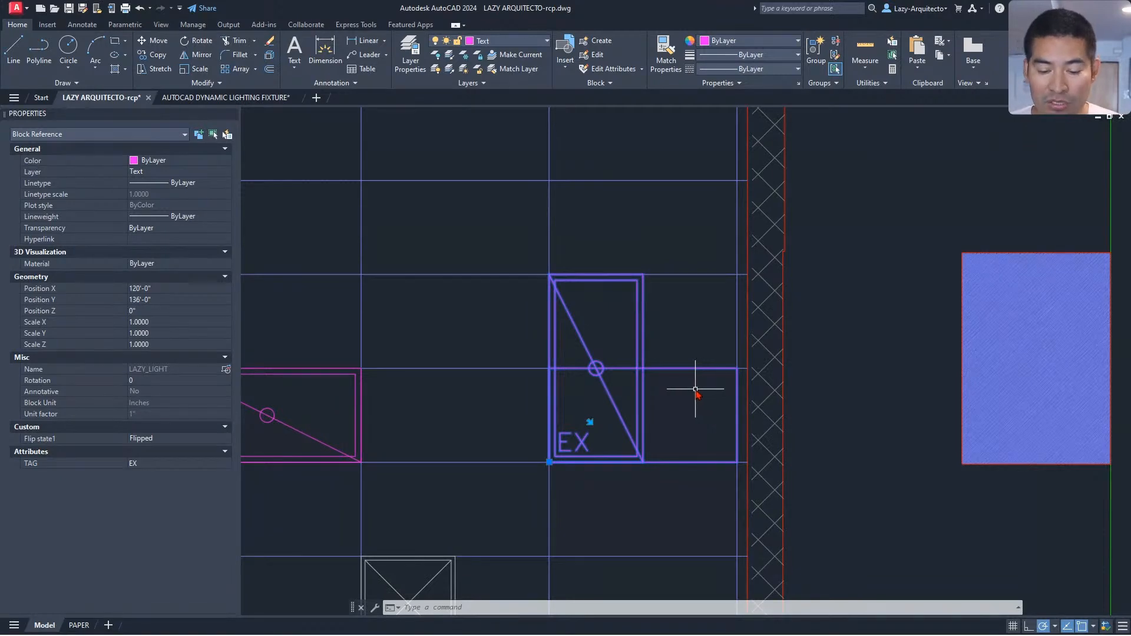
# - Open the LAZY_LIGHT block of the vertical fixture beside the wall for editing in the Block Editor
pyautogui.moveTo(639, 403); pyautogui.dragTo(547, 384, button='middle')
pyautogui.press('Escape')
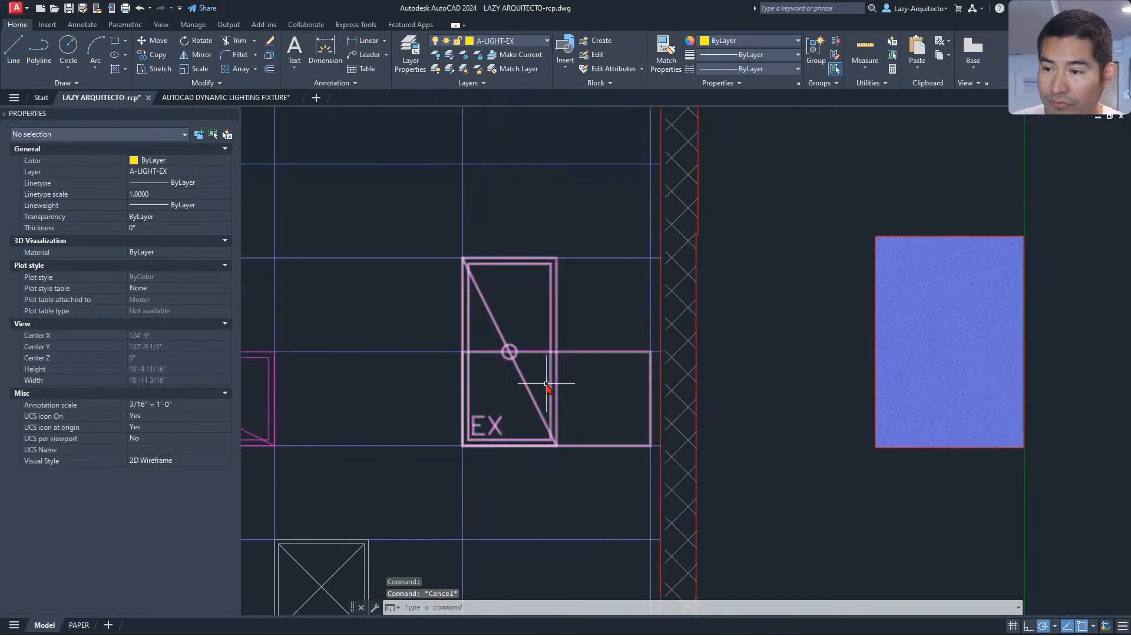
pyautogui.click(546, 384)
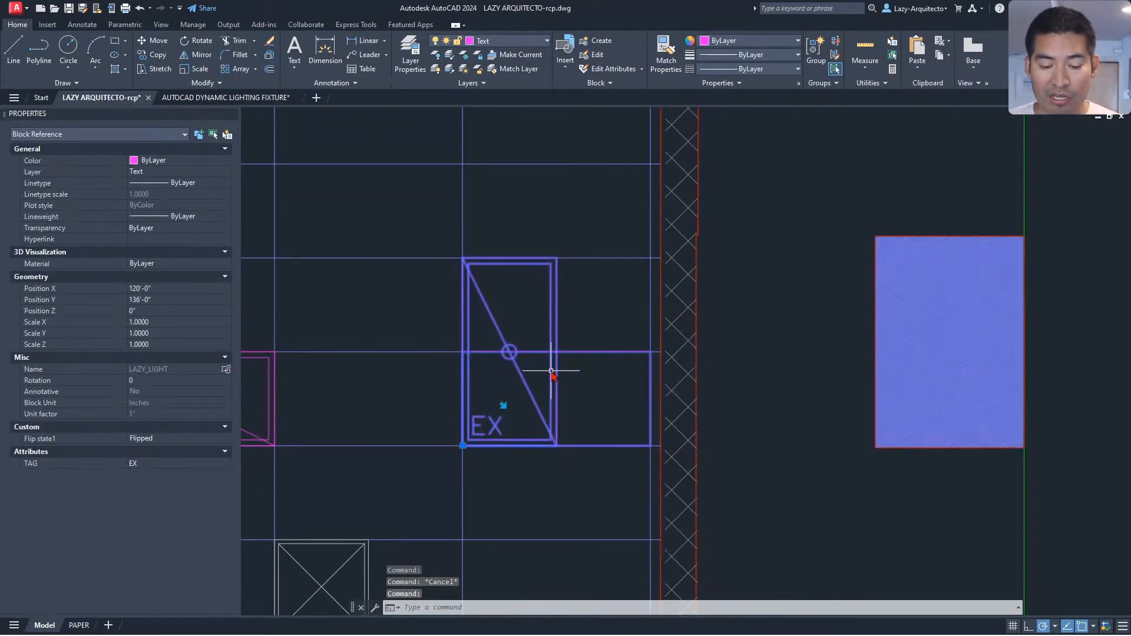
pyautogui.rightClick(551, 371)
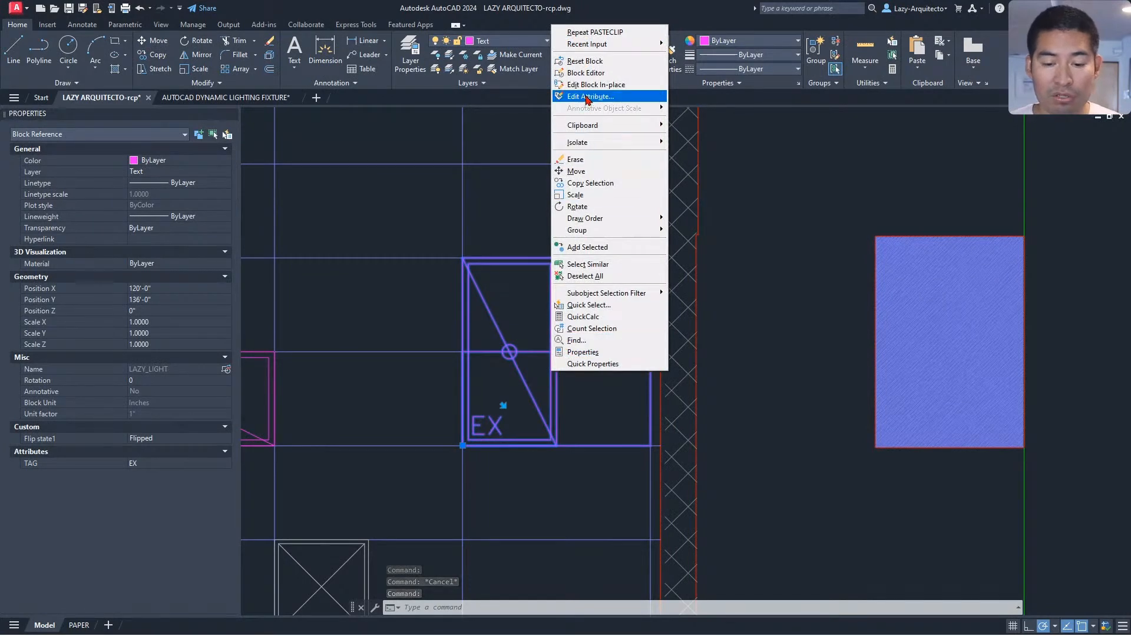
pyautogui.click(600, 75)
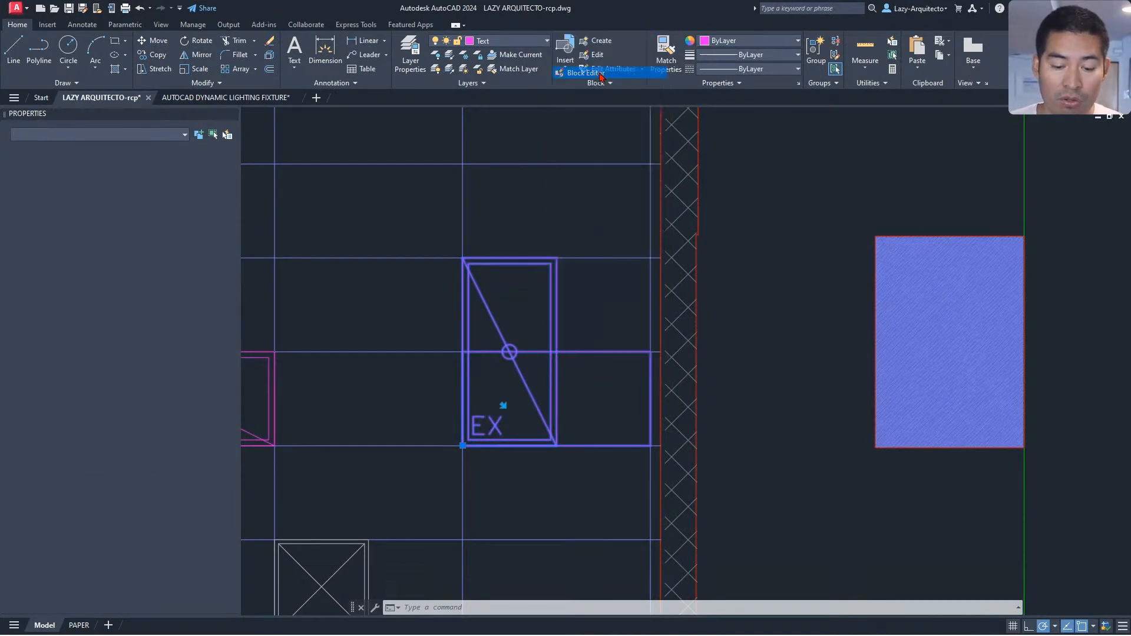
pyautogui.moveTo(509, 334); pyautogui.dragTo(419, 336, button='middle')
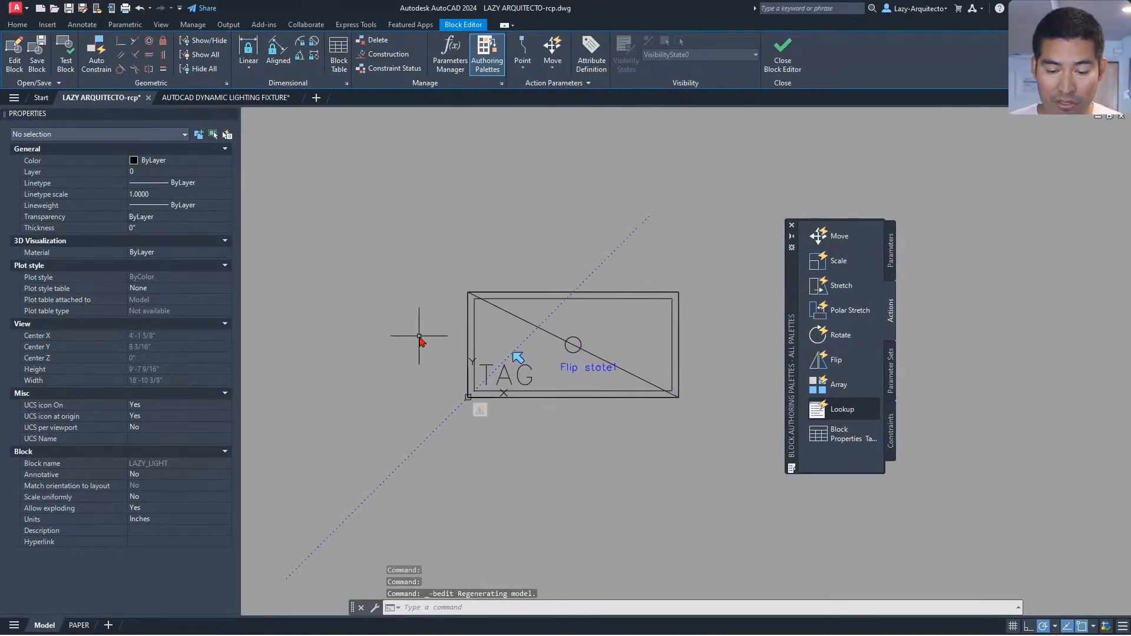
pyautogui.moveTo(631, 334); pyautogui.dragTo(603, 347, button='middle')
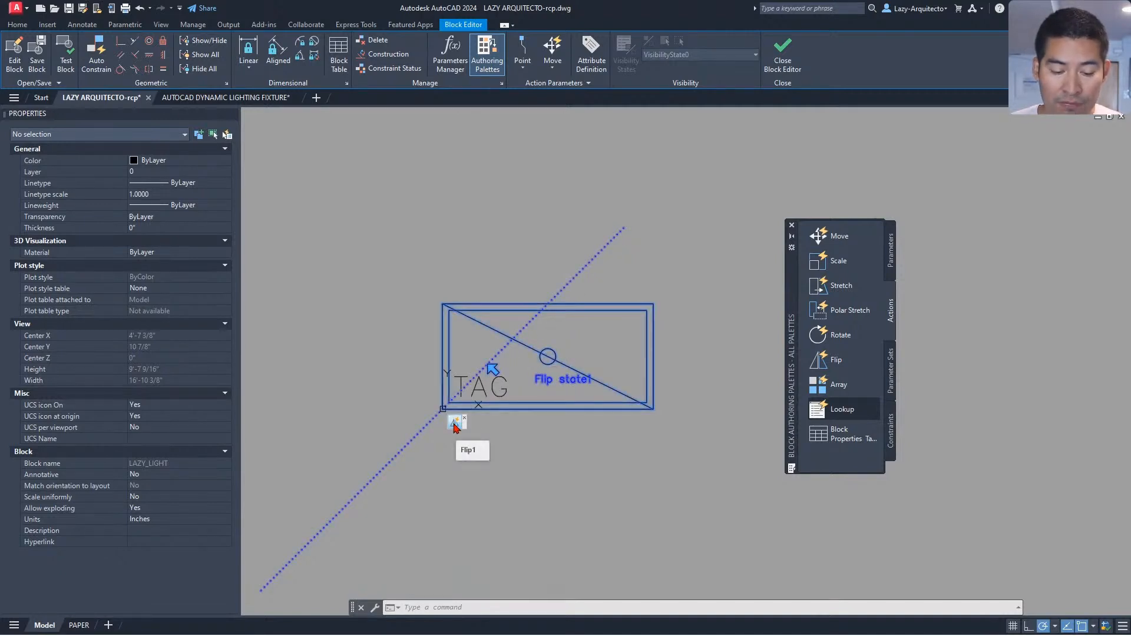
# - Modify the Flip1 action's selection set to include the wipeout along the fixture's outer frame
pyautogui.click(455, 427)
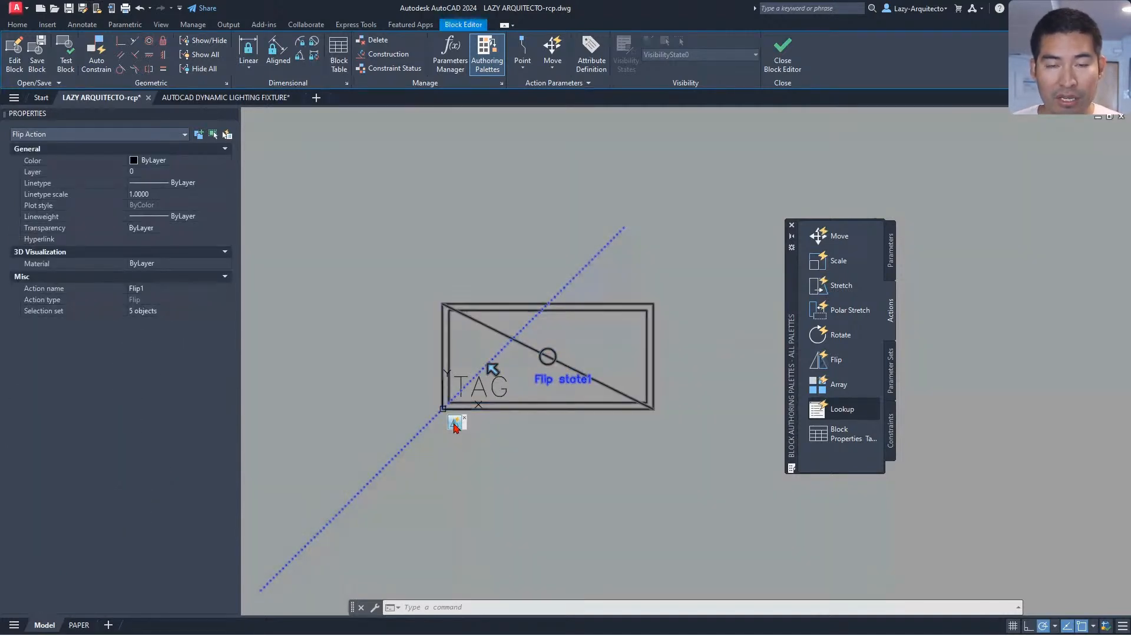
pyautogui.rightClick(456, 428)
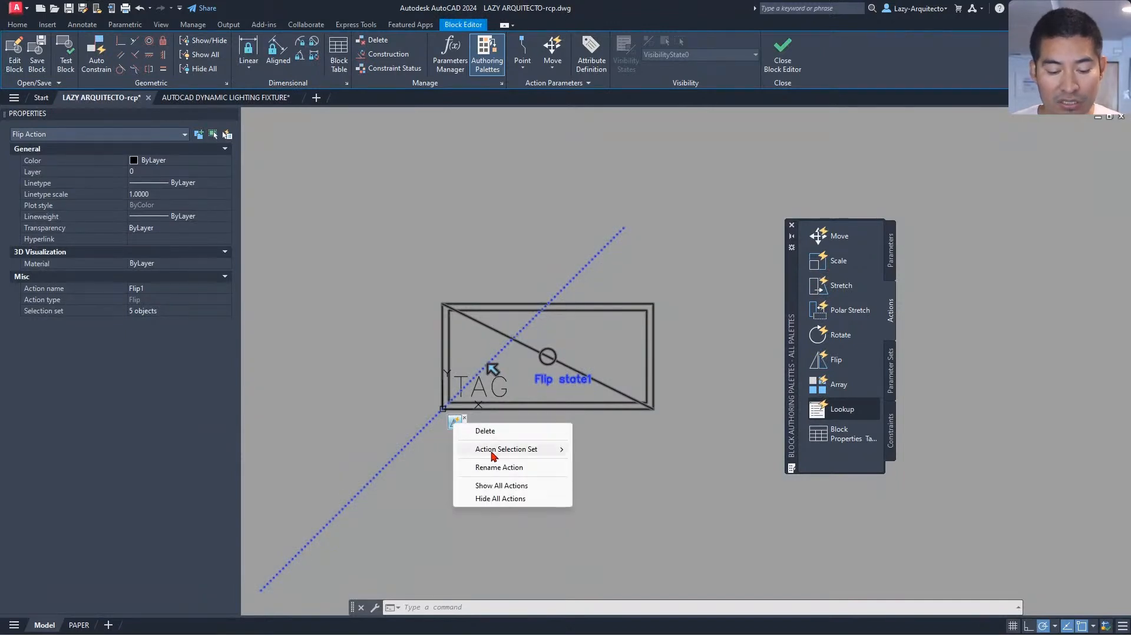
pyautogui.moveTo(490, 449)
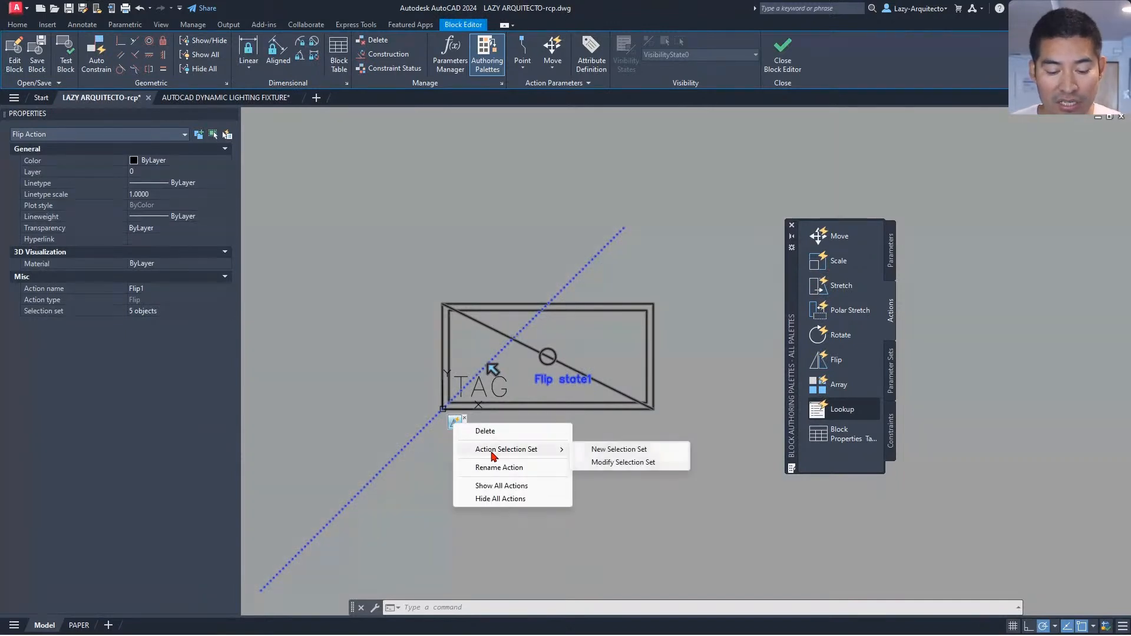
pyautogui.click(608, 463)
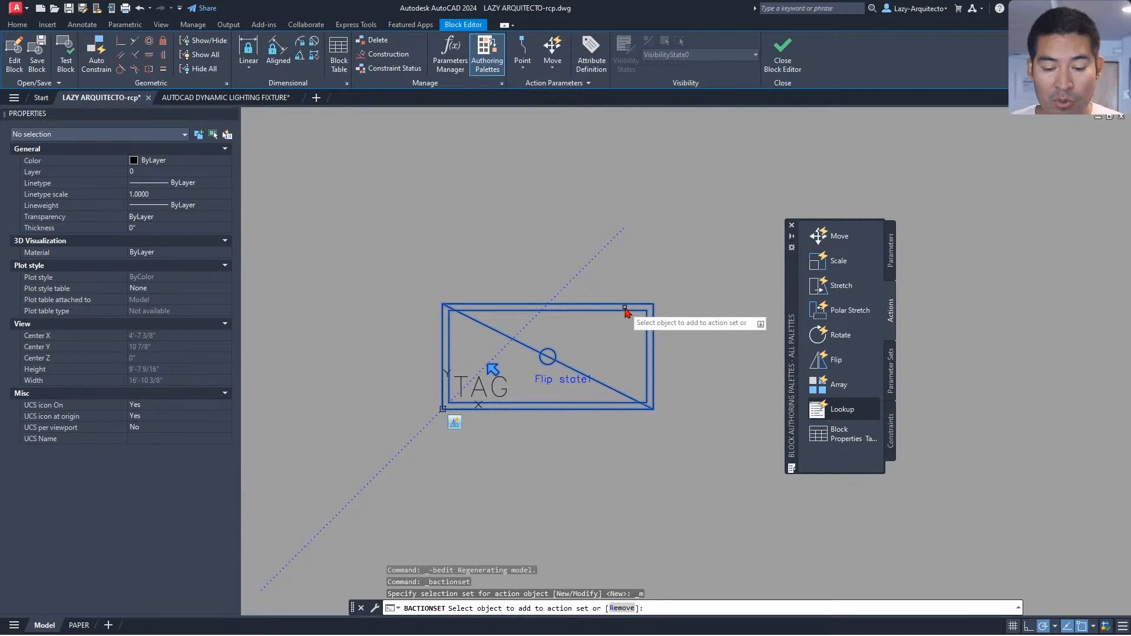
pyautogui.click(661, 318)
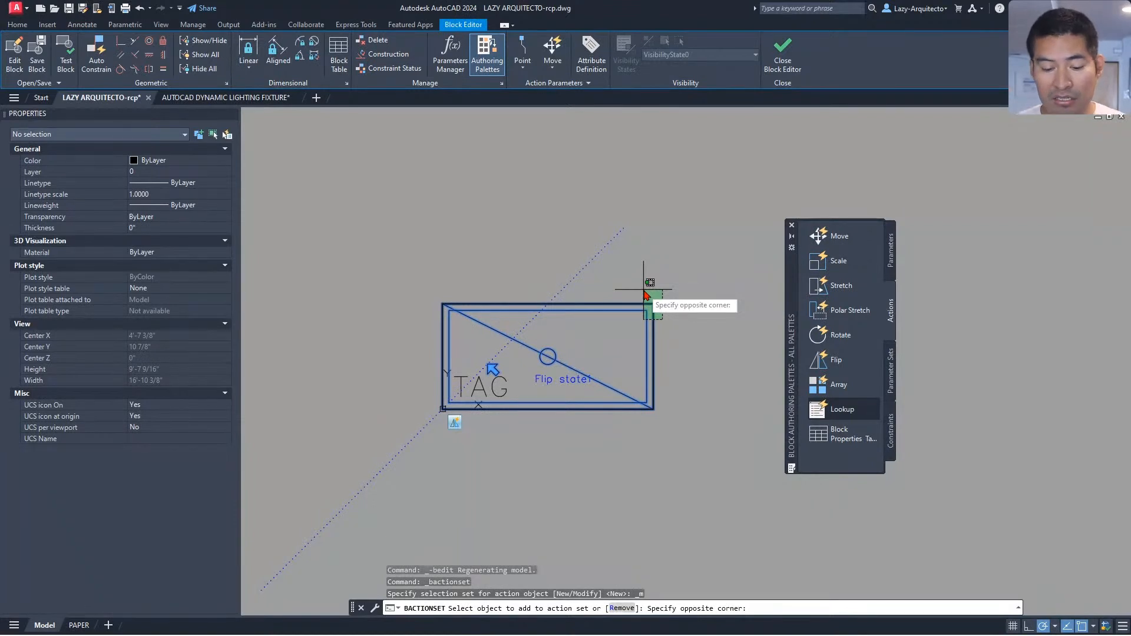
pyautogui.click(647, 294)
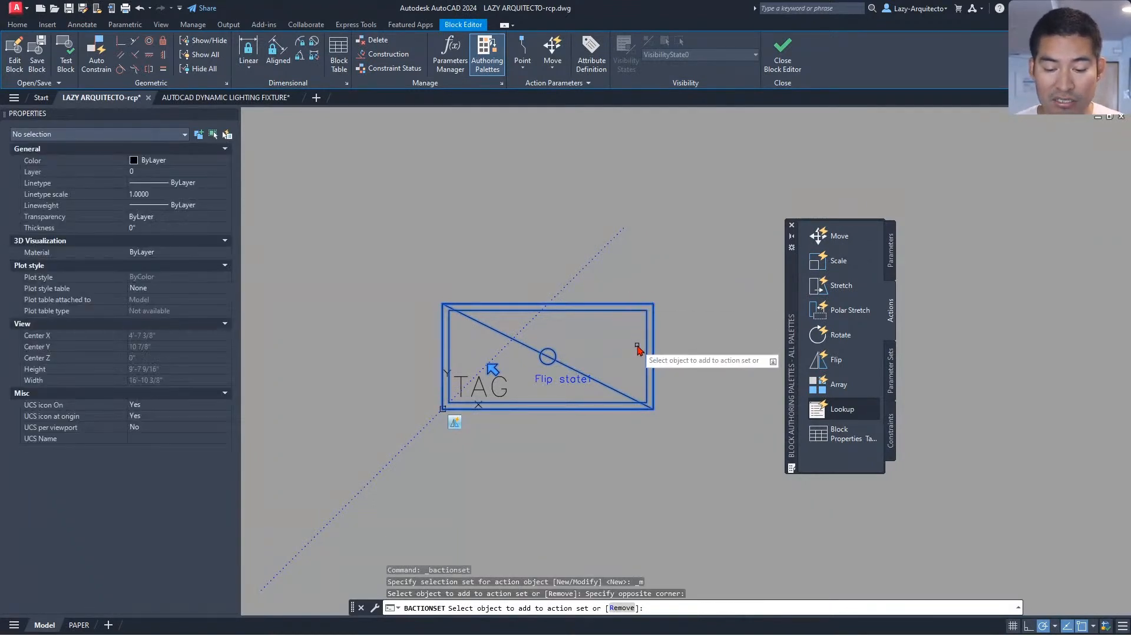
pyautogui.press('Return')
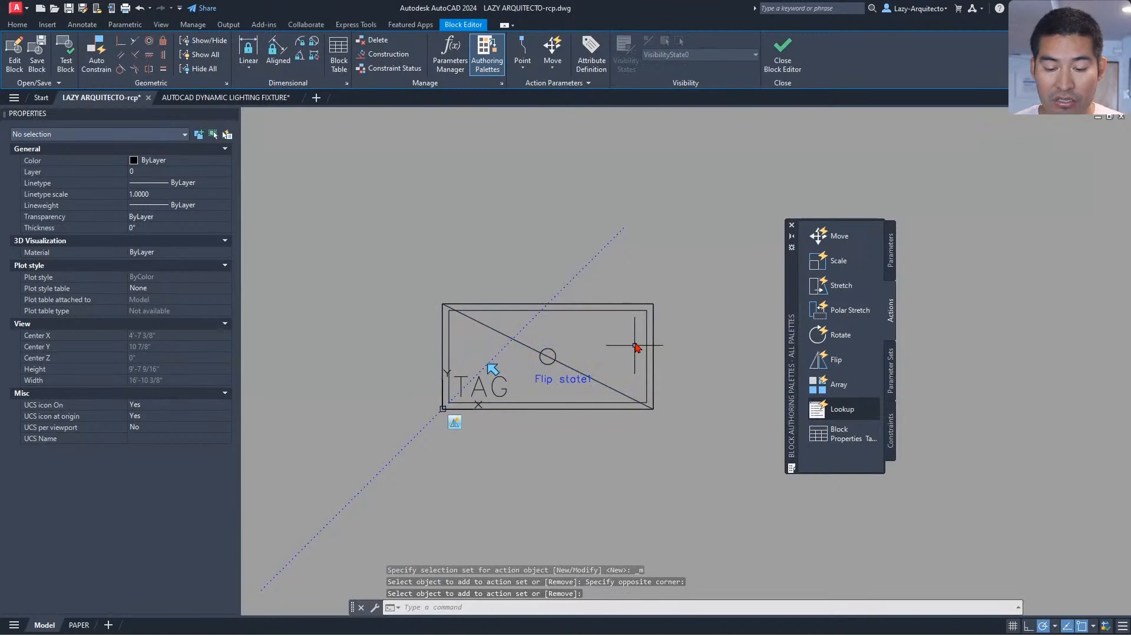
# - Close the Block Editor, saving the parameter changes to all block references, and regenerate the drawing
pyautogui.click(788, 66)
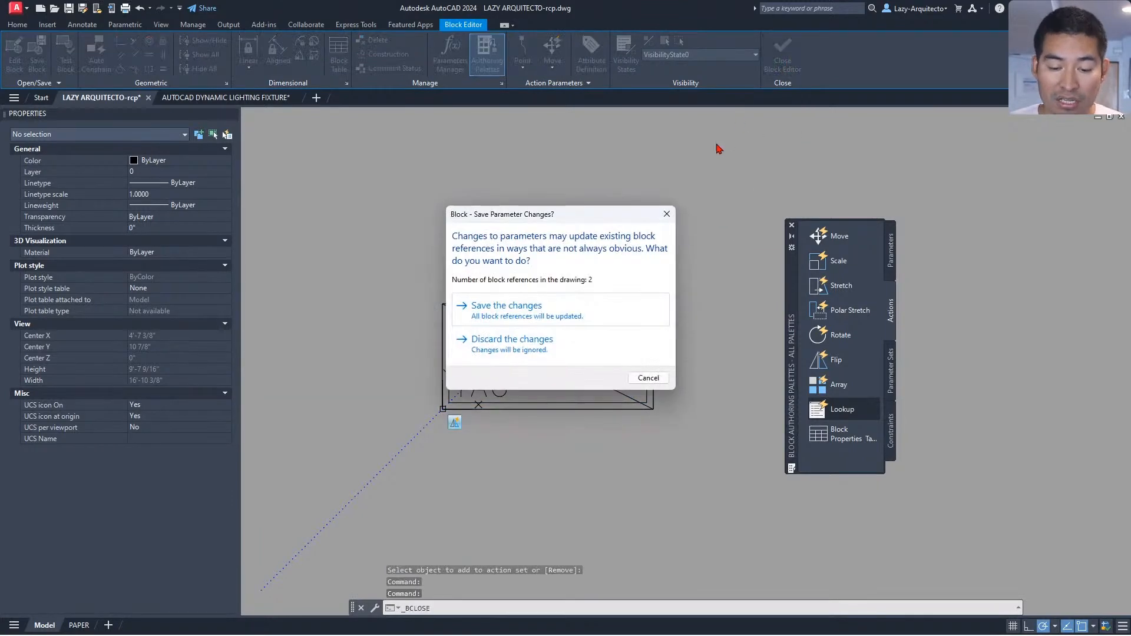
pyautogui.click(581, 317)
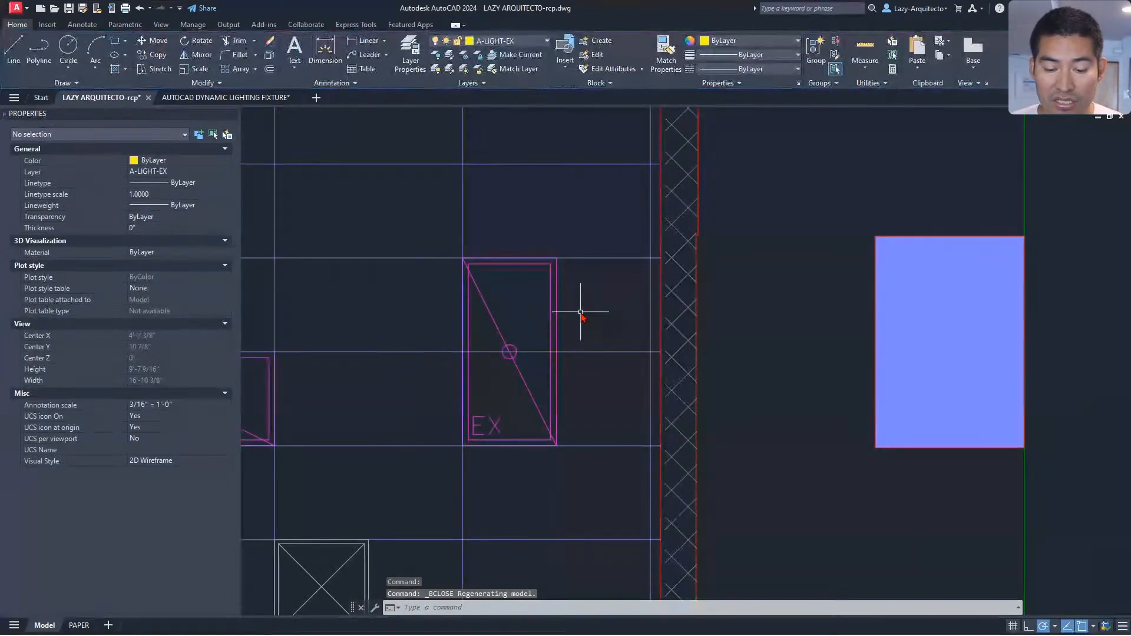
pyautogui.write('re')
pyautogui.press('Return')
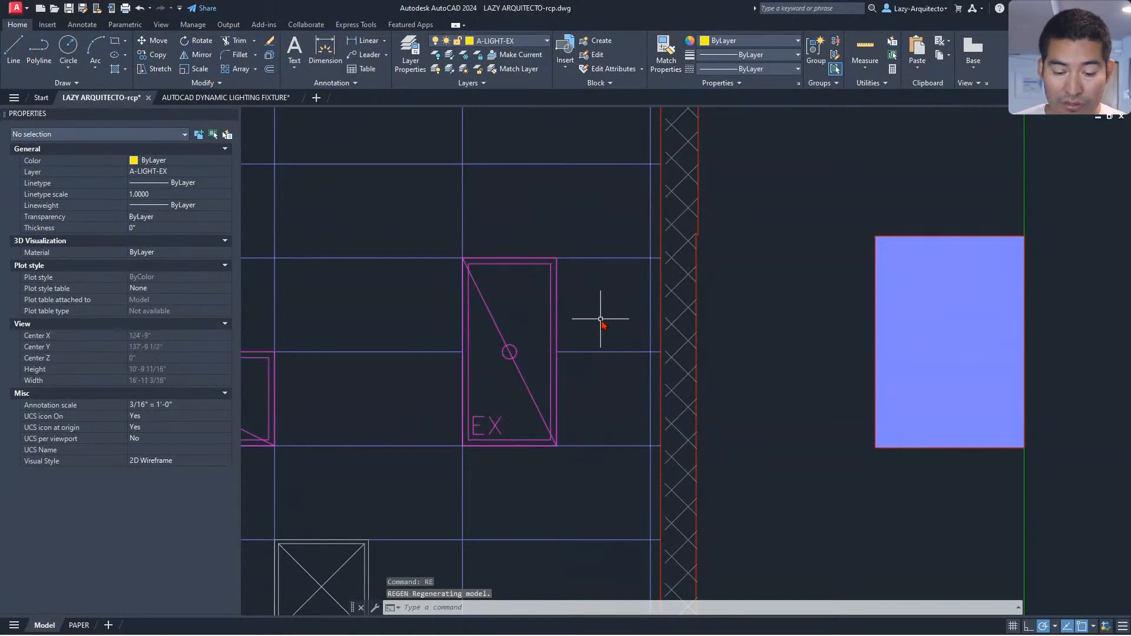
# - Test the updated wipeout by flipping the fixture beside the wall to horizontal and back to vertical, and deselect it
pyautogui.scroll(-2, 610, 324)
pyautogui.moveTo(492, 347); pyautogui.dragTo(553, 388, button='middle')
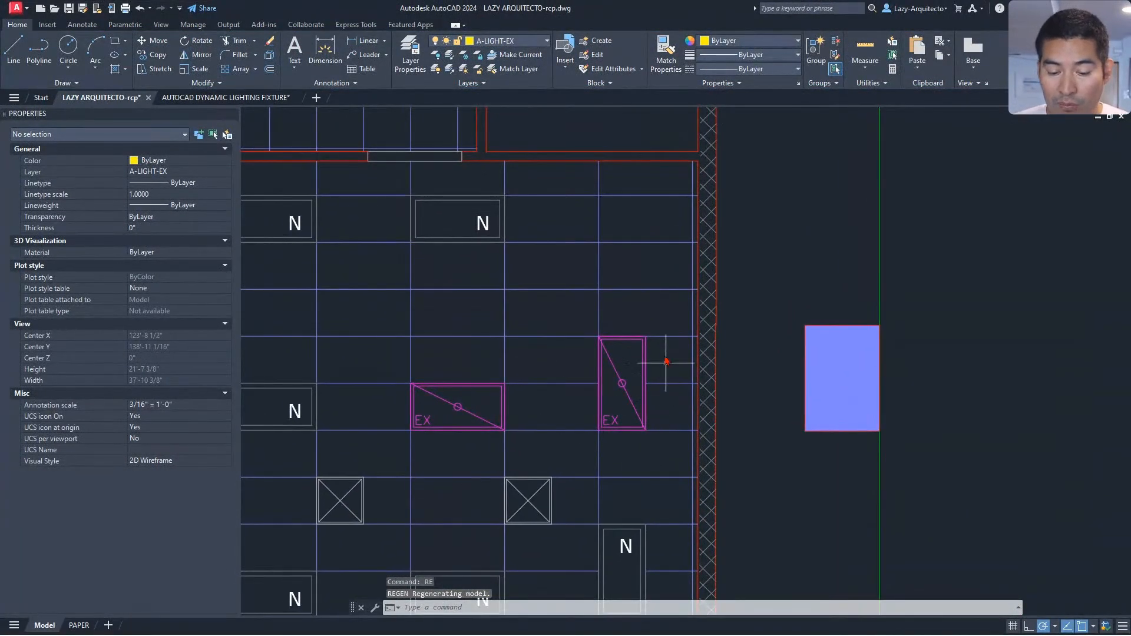
pyautogui.click(623, 384)
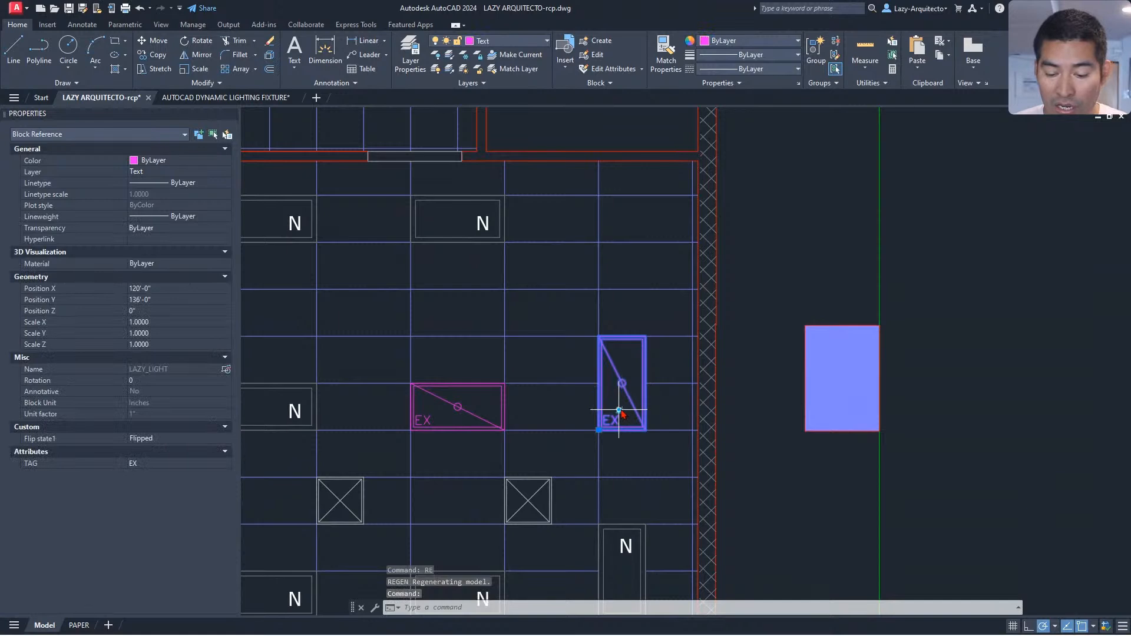
pyautogui.click(619, 410)
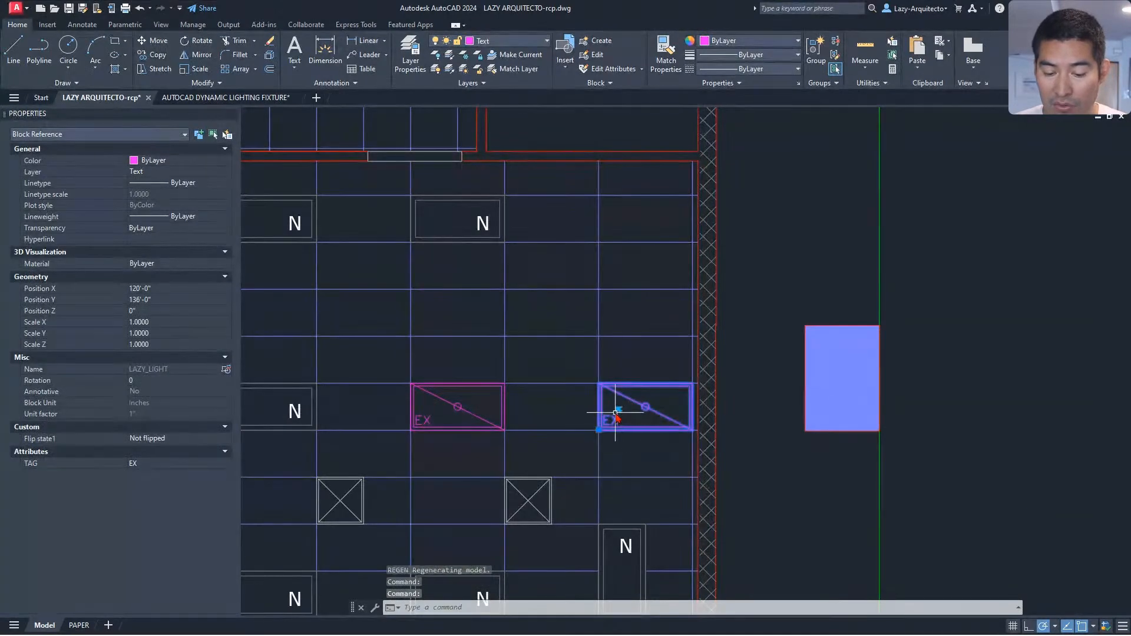
pyautogui.click(619, 409)
pyautogui.press('Escape')
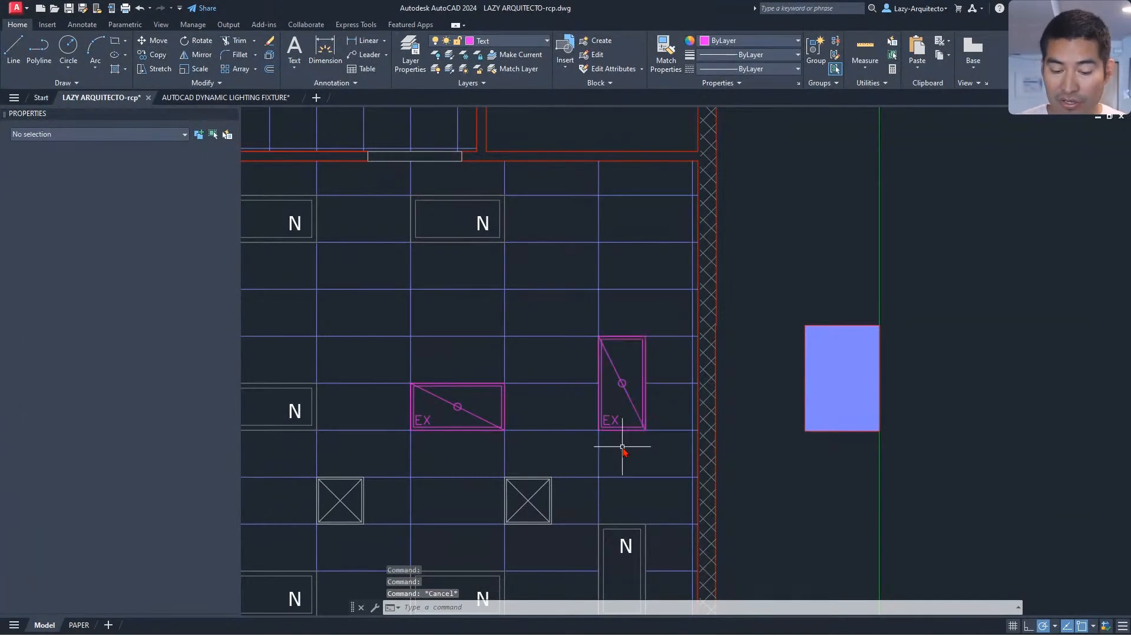
# - Change the TAG attribute of the vertical fixture beside the wall to NEW
pyautogui.doubleClick(613, 423)
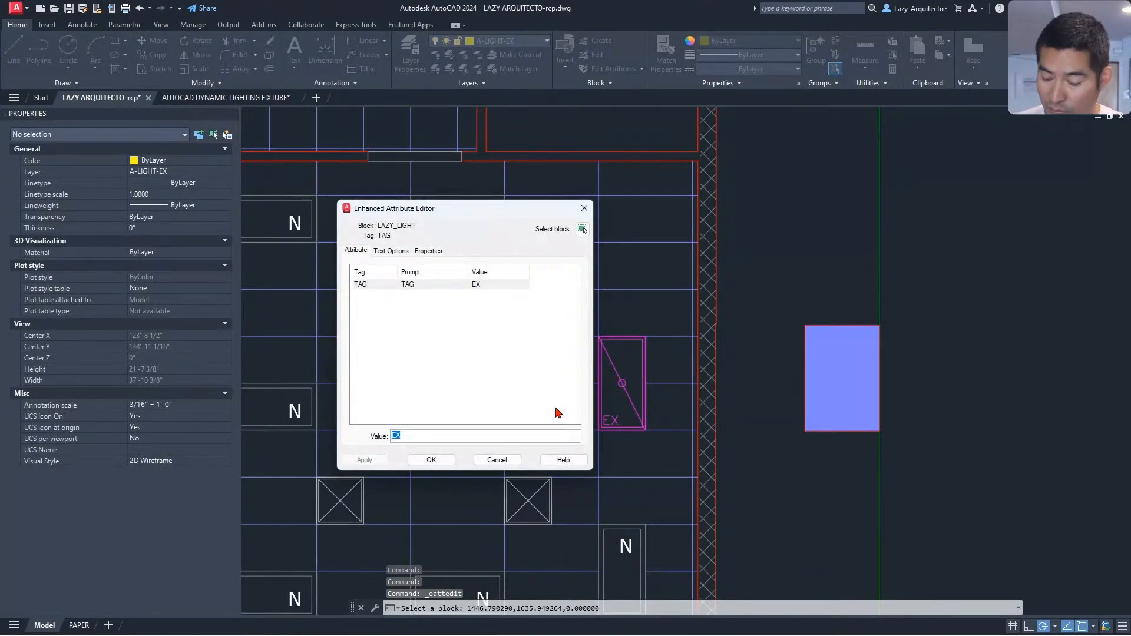
pyautogui.write('NEW')
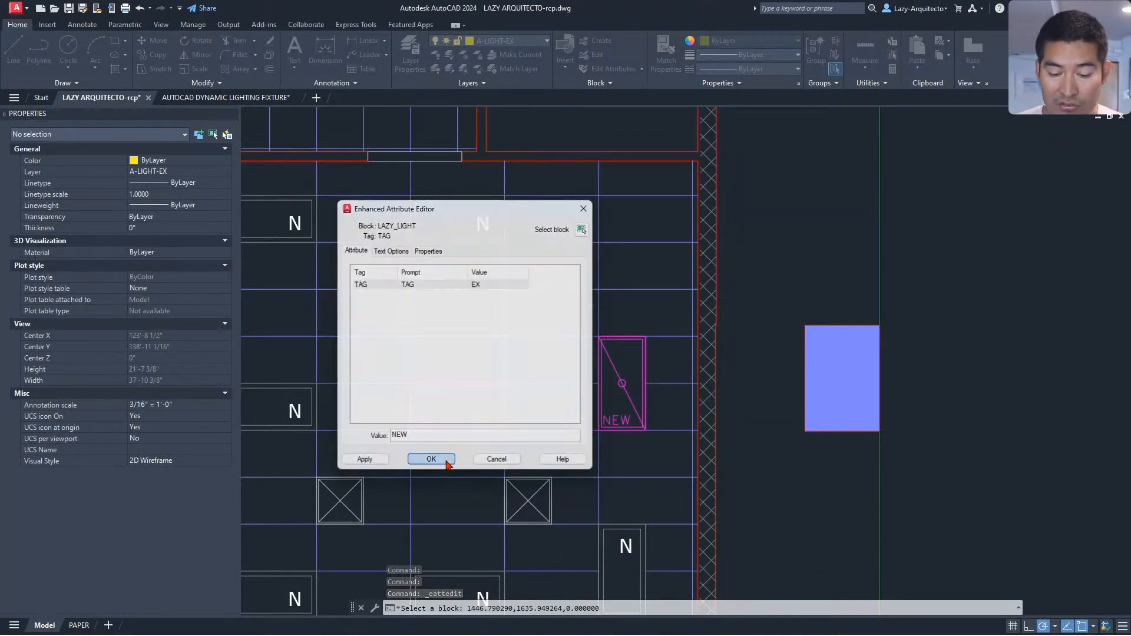
pyautogui.click(431, 459)
# - Check the NEW label's orientation by flipping its fixture to horizontal and back to vertical, and clear the selection
pyautogui.scroll(4, 628, 403)
pyautogui.click(620, 373)
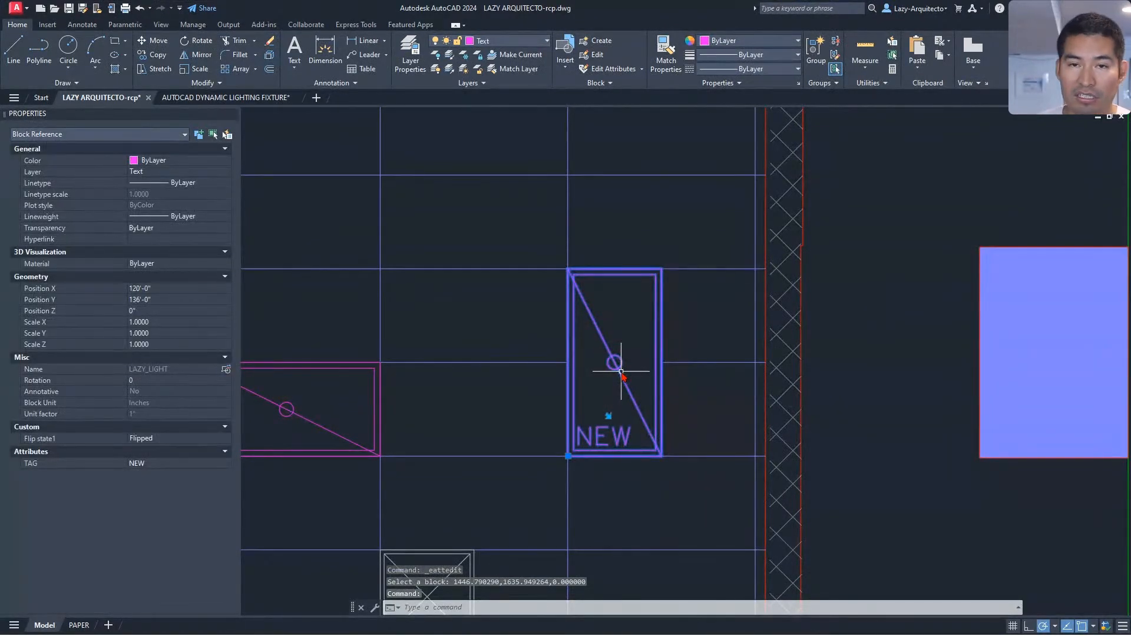
pyautogui.click(608, 416)
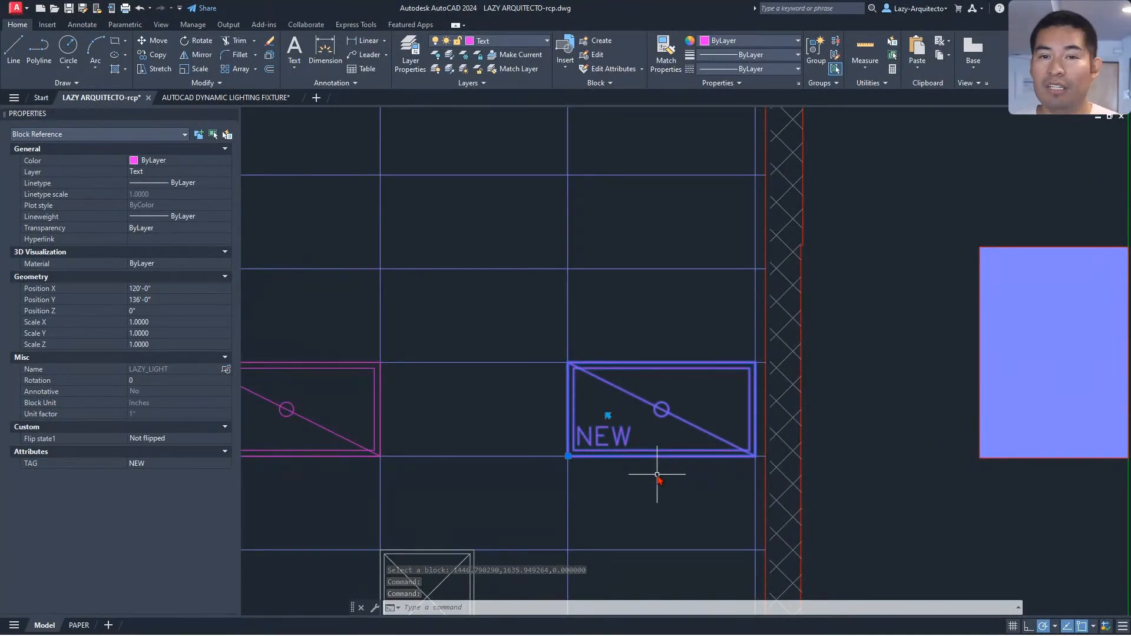
pyautogui.click(609, 415)
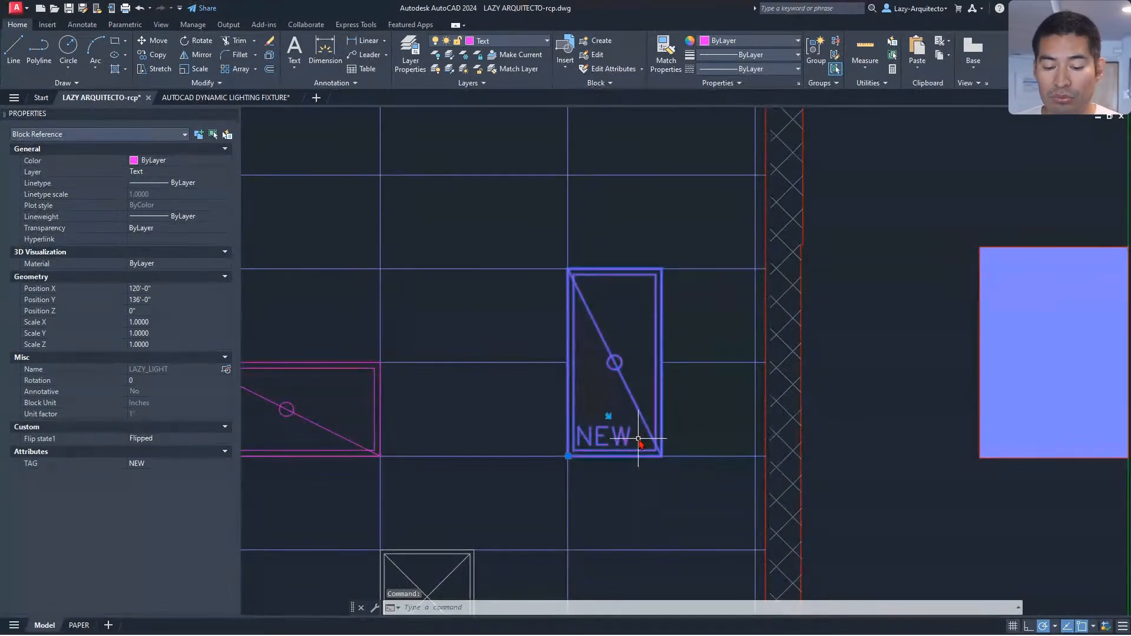
pyautogui.scroll(-5, 642, 440)
pyautogui.press('Escape')
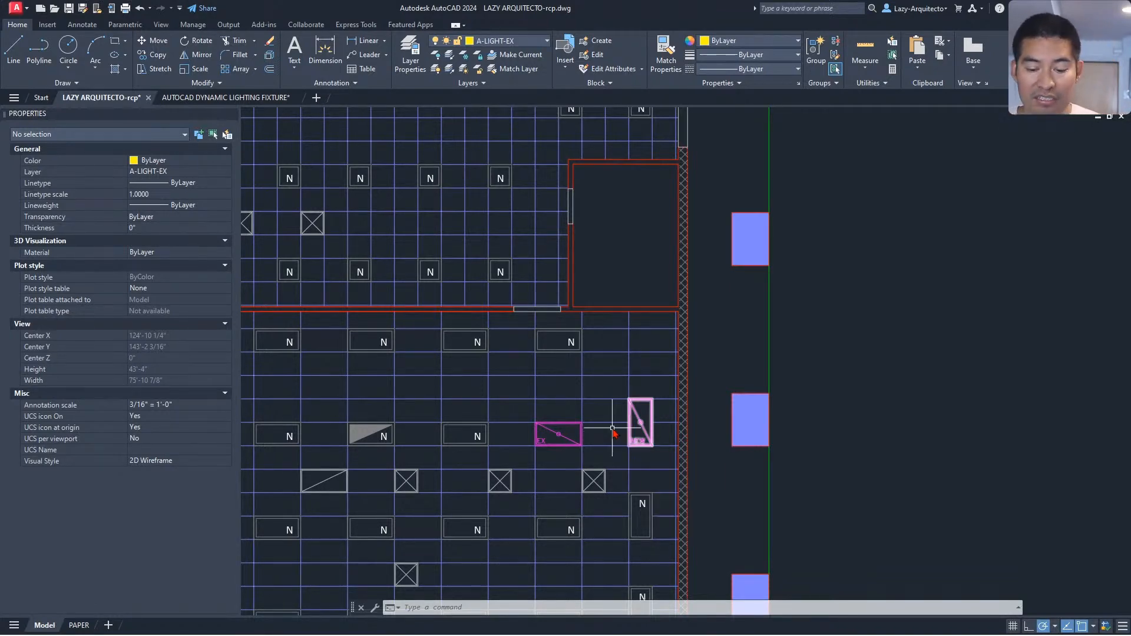
# - Inspect the properties and grips of an existing recessed fluorescent fixture labelled N in the ceiling plan, and deselect it
pyautogui.scroll(3, 634, 436)
pyautogui.scroll(-3, 656, 349)
pyautogui.scroll(-2, 576, 465)
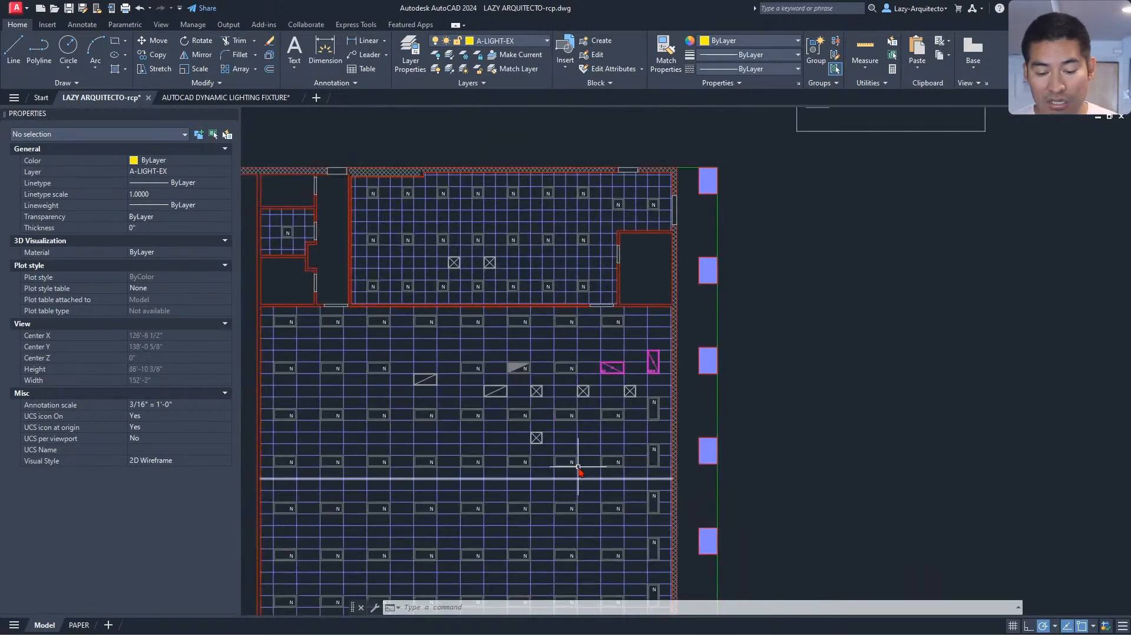
pyautogui.scroll(5, 560, 450)
pyautogui.click(558, 451)
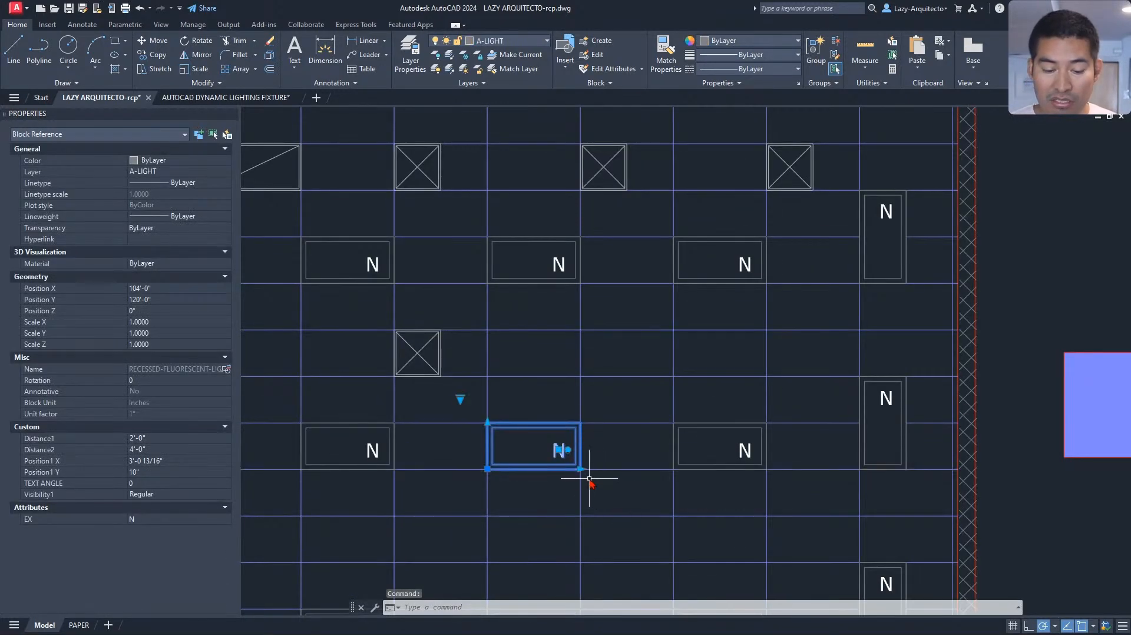
pyautogui.press('Escape')
pyautogui.press('Escape')
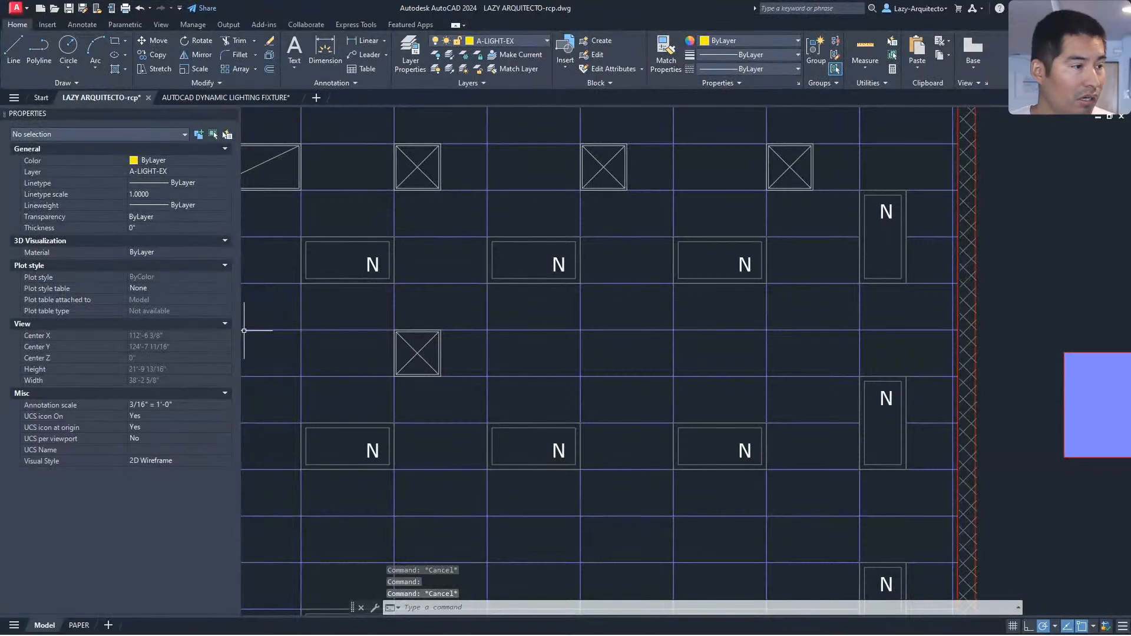
# - Switch to the Lazy Arquitecto website in the browser and look through the AutoCAD Blocks/Services shop products
pyautogui.moveTo(0, 235); pyautogui.dragTo(439, 3)
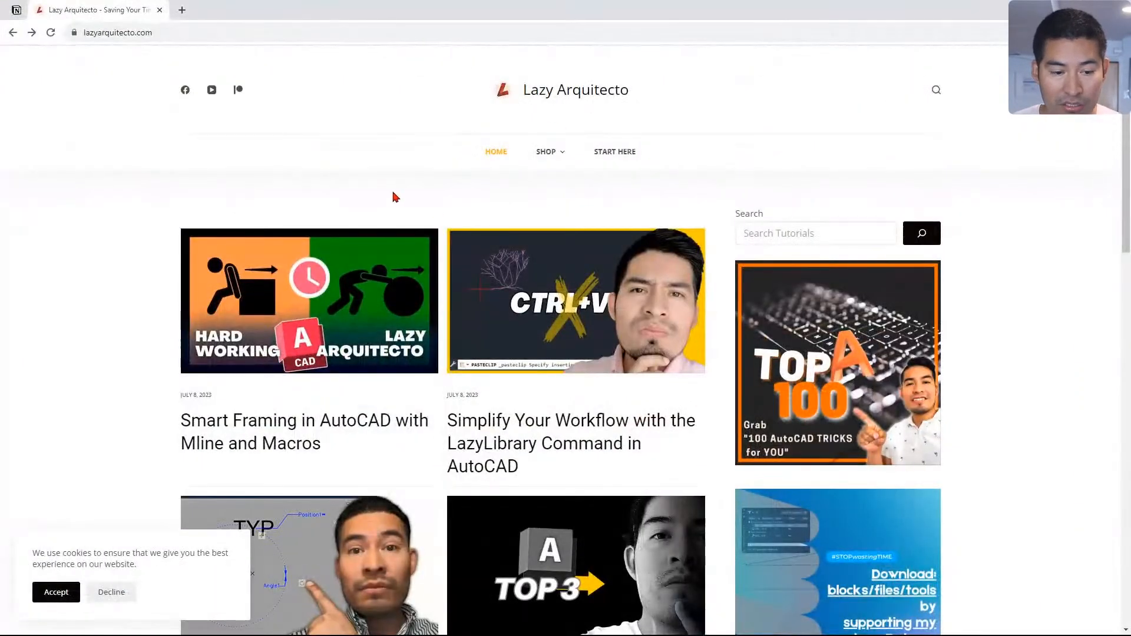
pyautogui.scroll(-2, 609, 334)
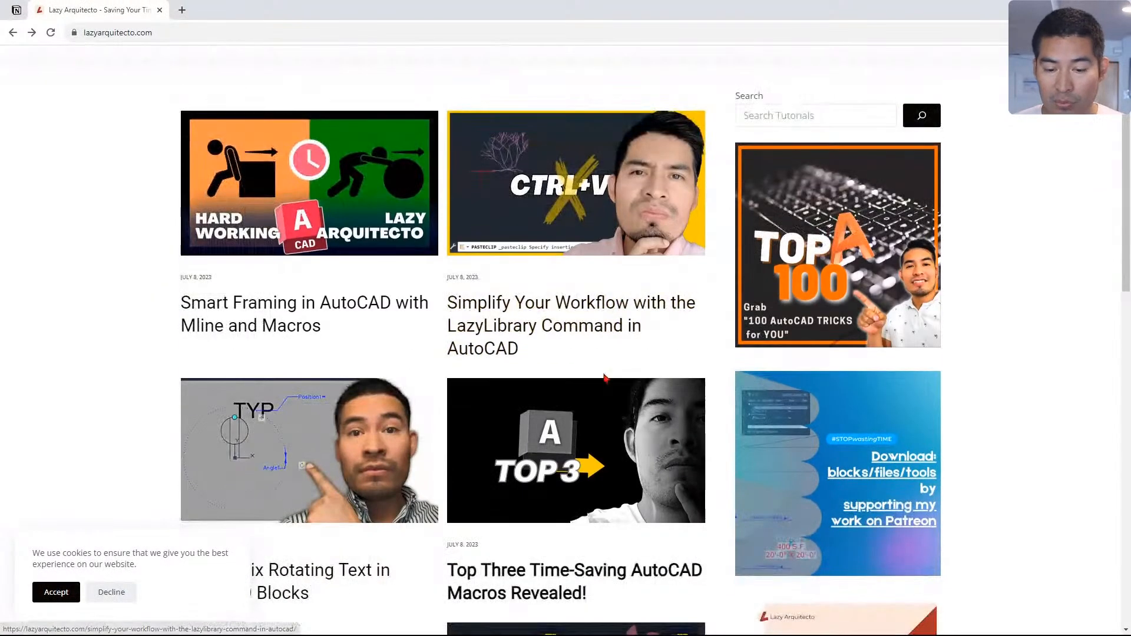
pyautogui.scroll(2, 601, 318)
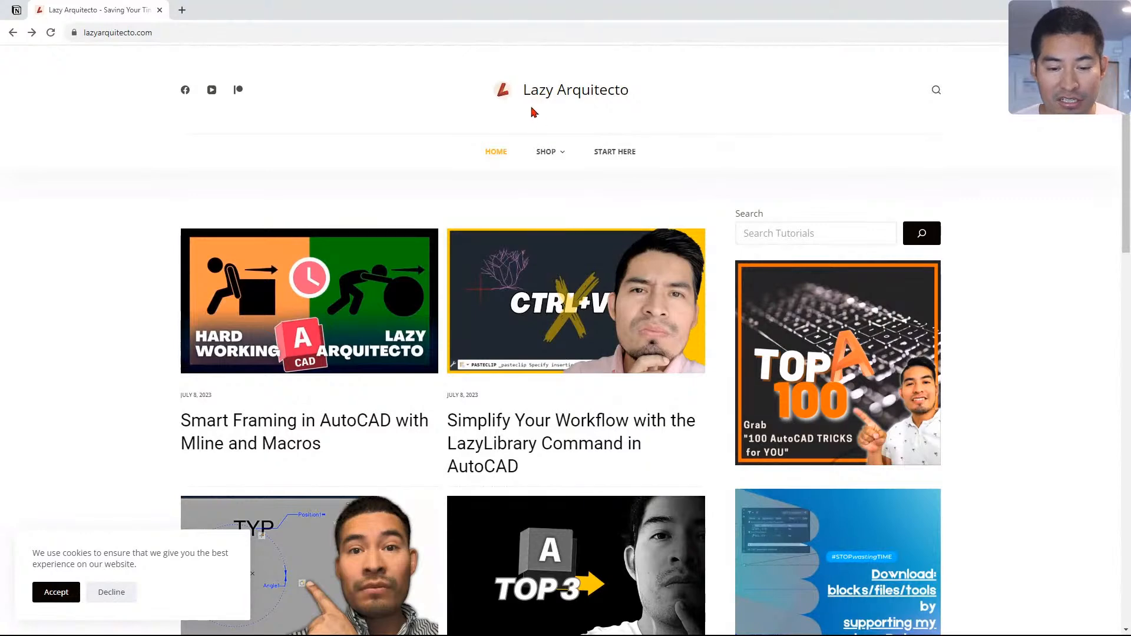
pyautogui.moveTo(534, 156)
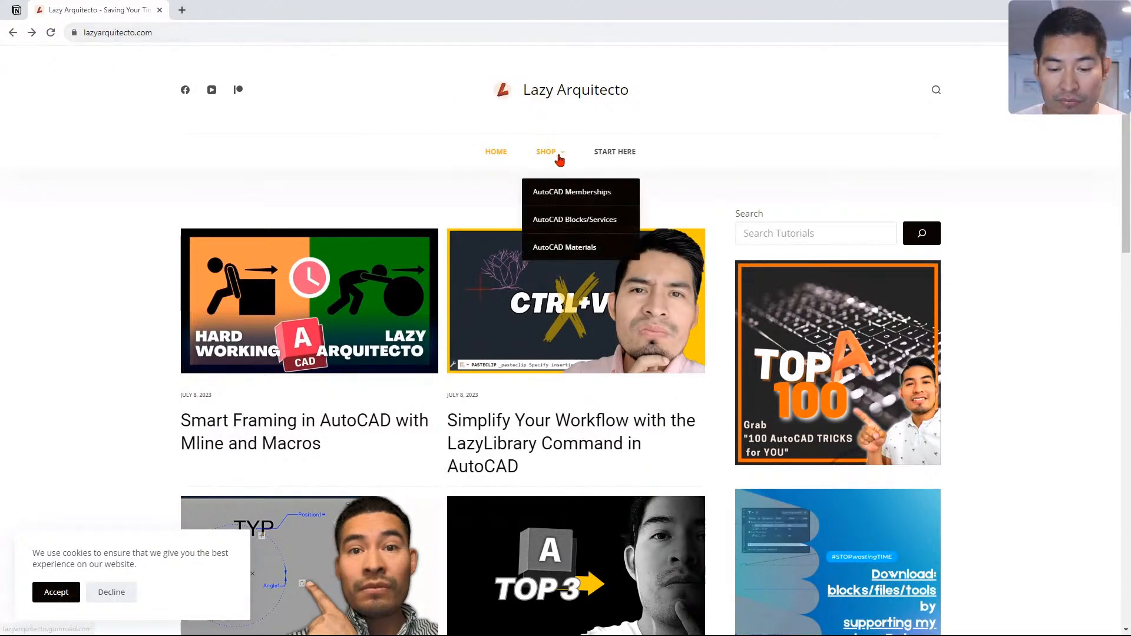
pyautogui.click(578, 222)
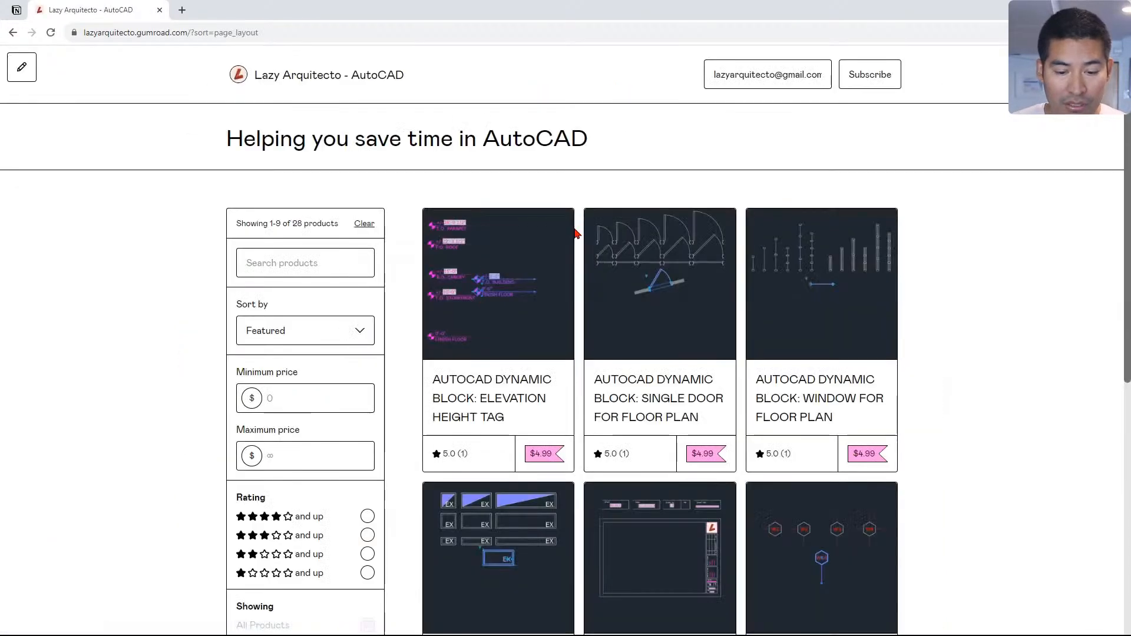
pyautogui.scroll(-6, 430, 321)
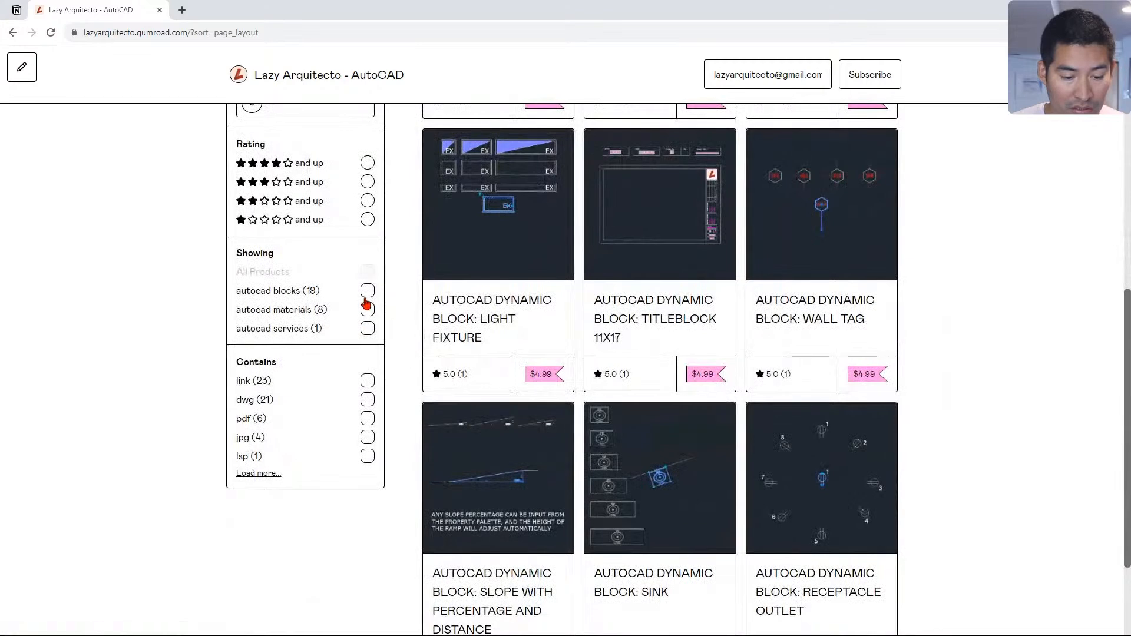
# - Filter the shop products to autocad blocks and look through the listed dynamic blocks
pyautogui.click(366, 292)
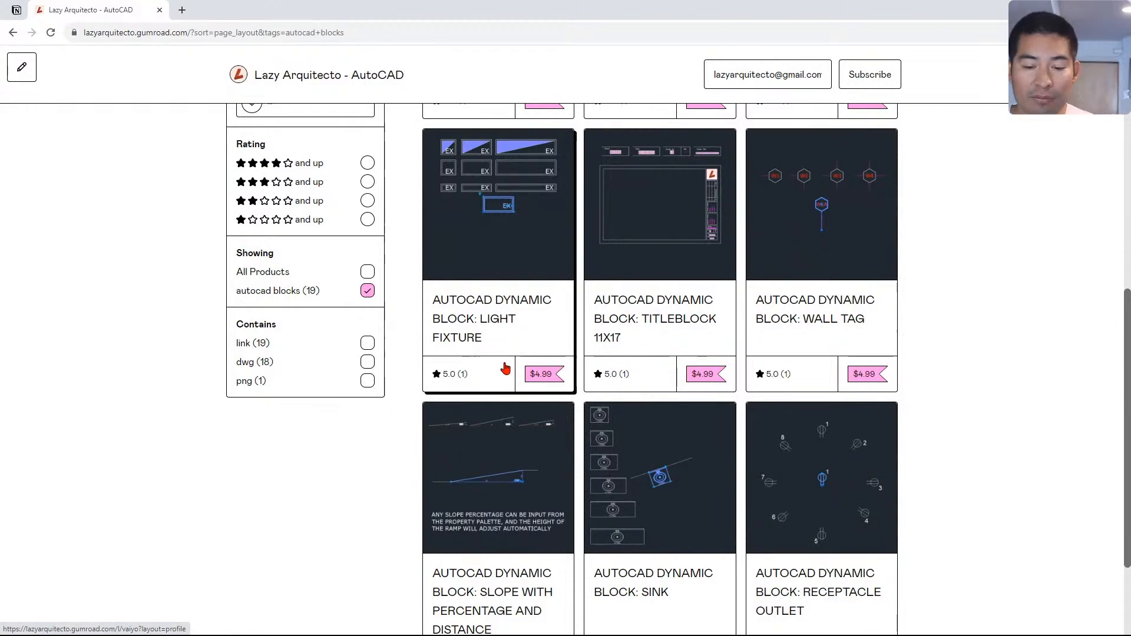
pyautogui.scroll(6, 561, 370)
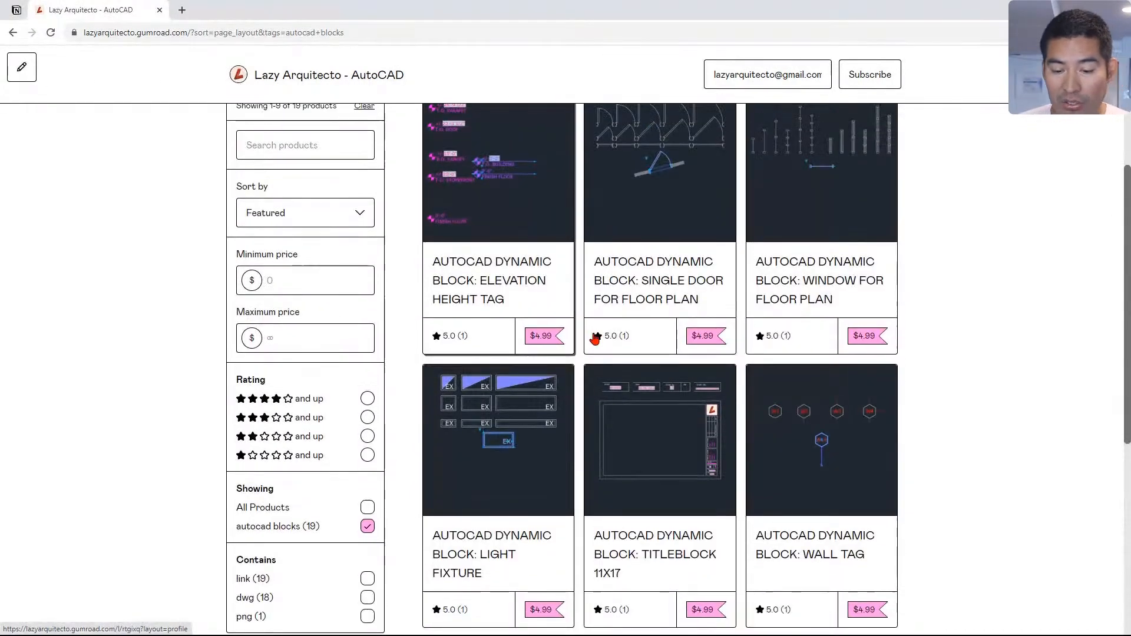
pyautogui.scroll(-8, 634, 345)
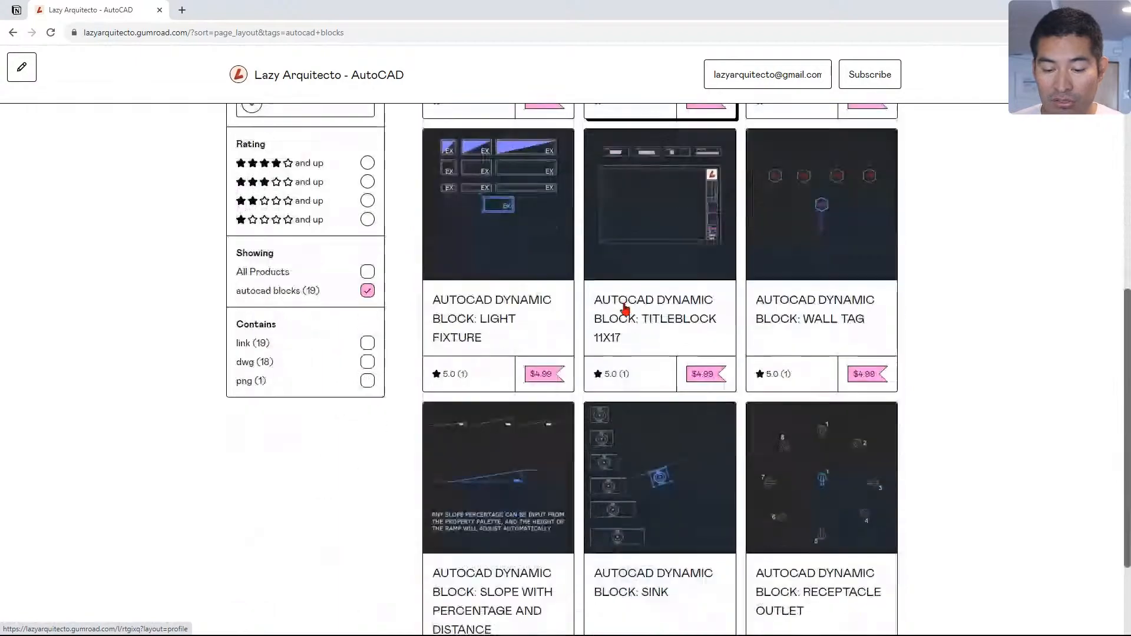
pyautogui.scroll(-4, 626, 311)
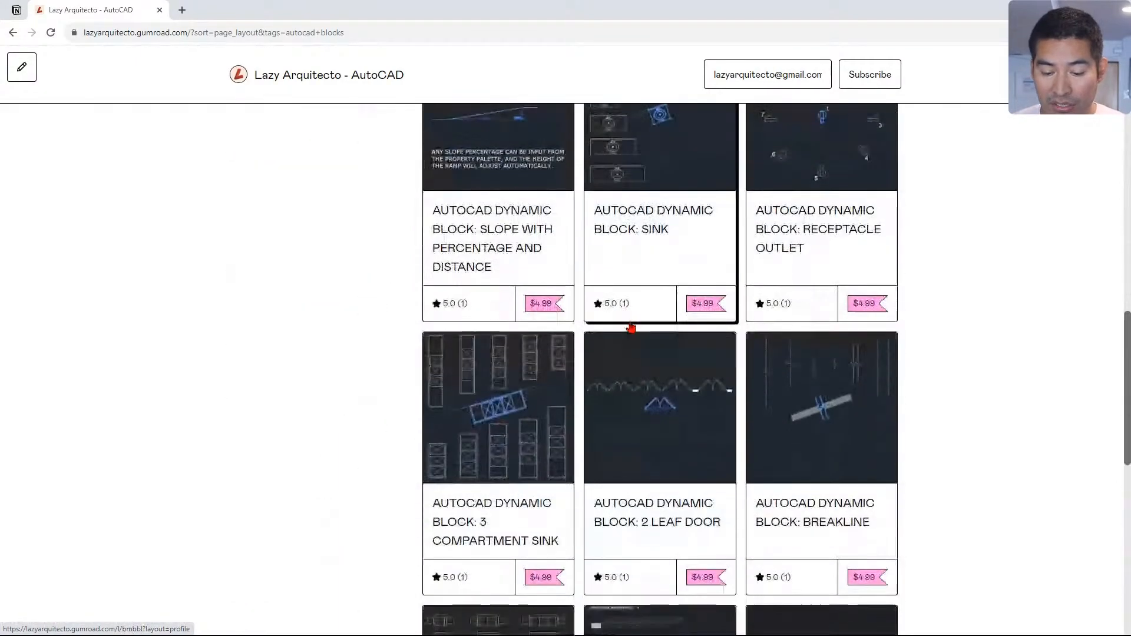
pyautogui.scroll(-12, 628, 344)
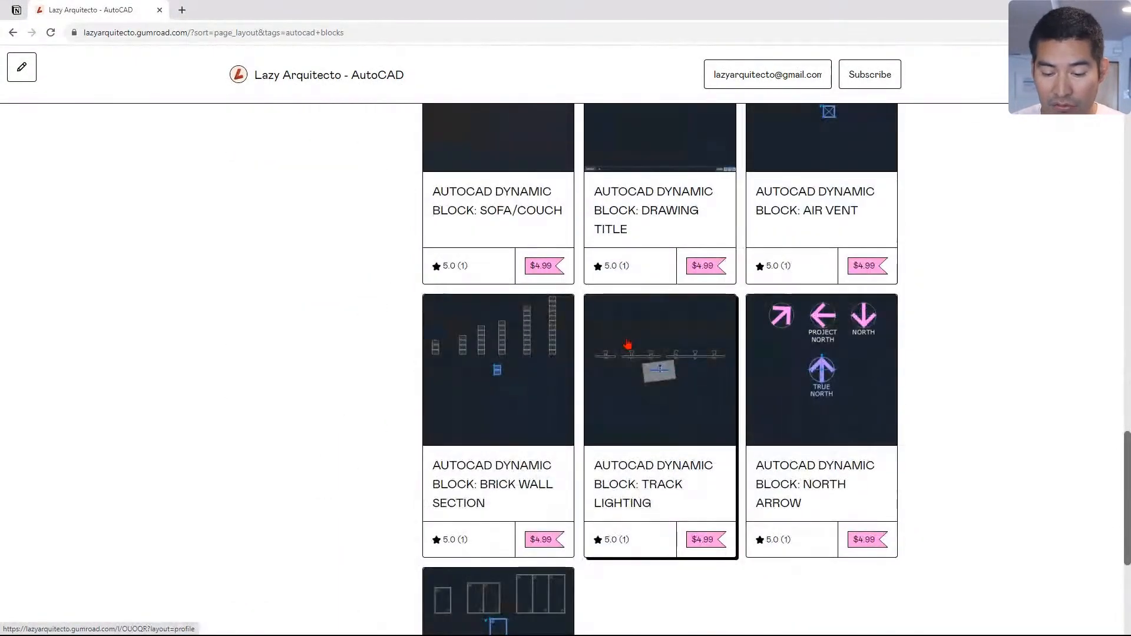
pyautogui.scroll(20, 628, 344)
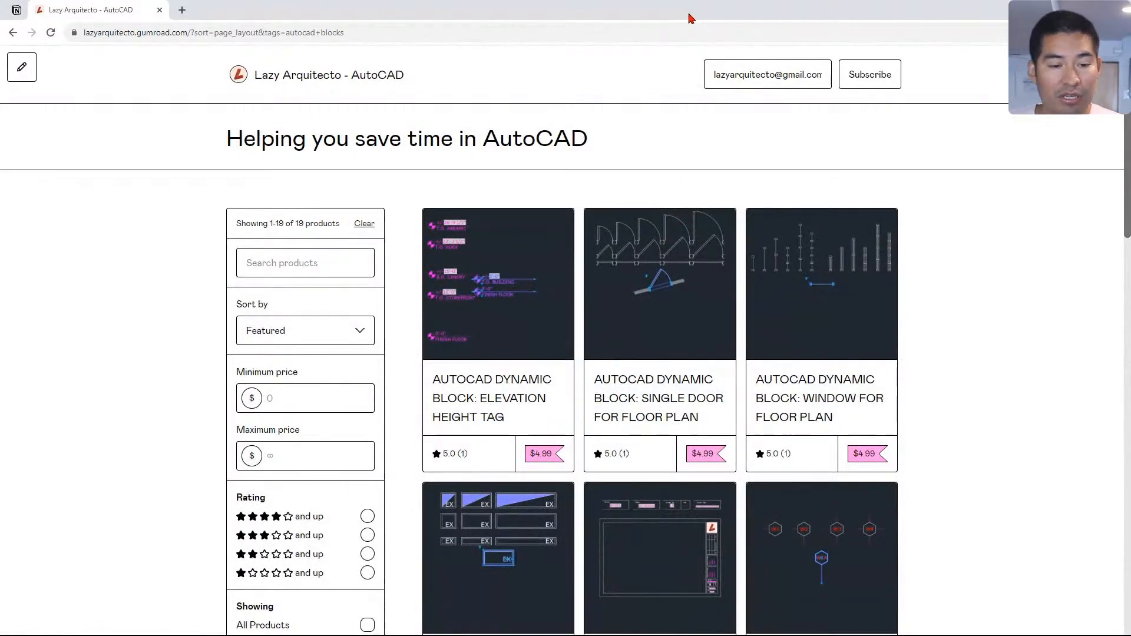
# - Maximize the shop window again and view the Single Door for Floor Plan product page, returning to the block list
pyautogui.click(1104, 9)
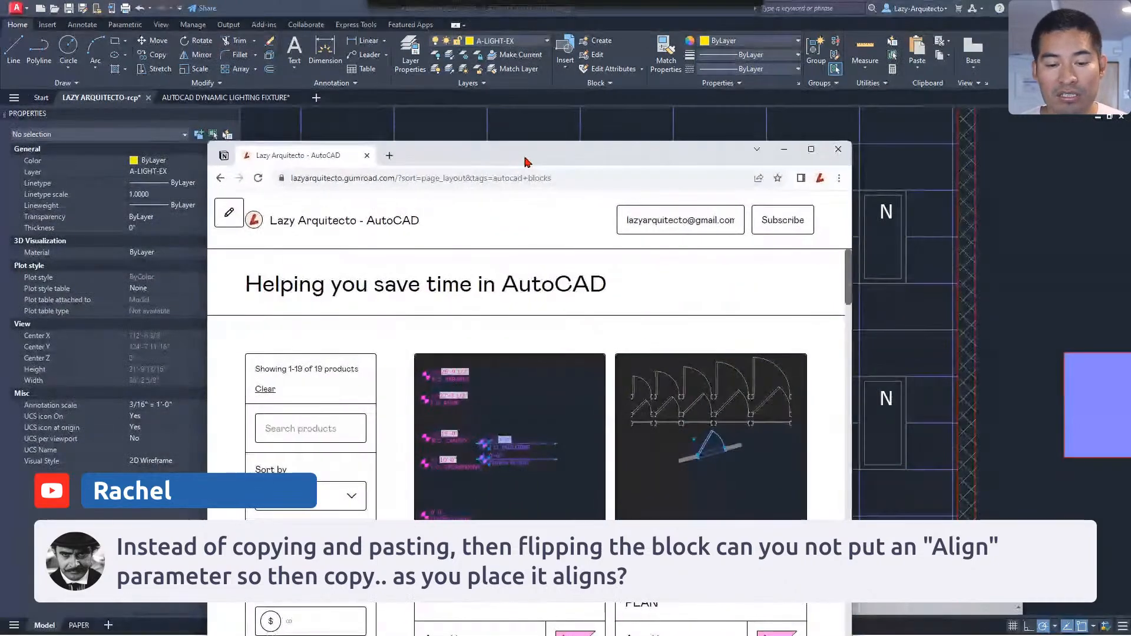
pyautogui.moveTo(526, 162); pyautogui.dragTo(574, 2)
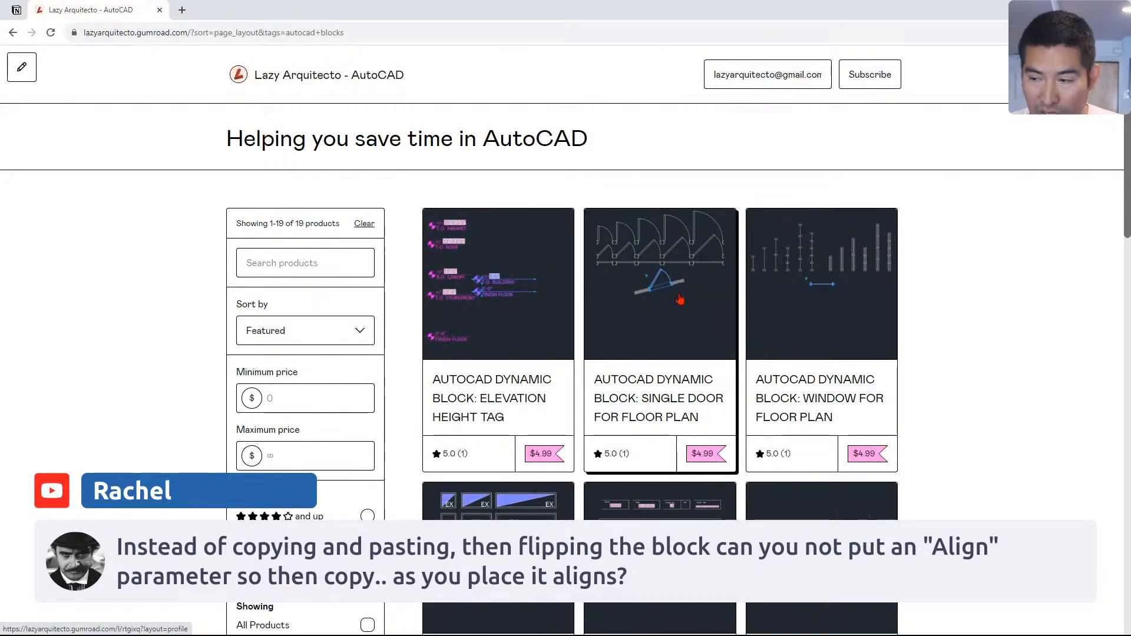
pyautogui.click(654, 293)
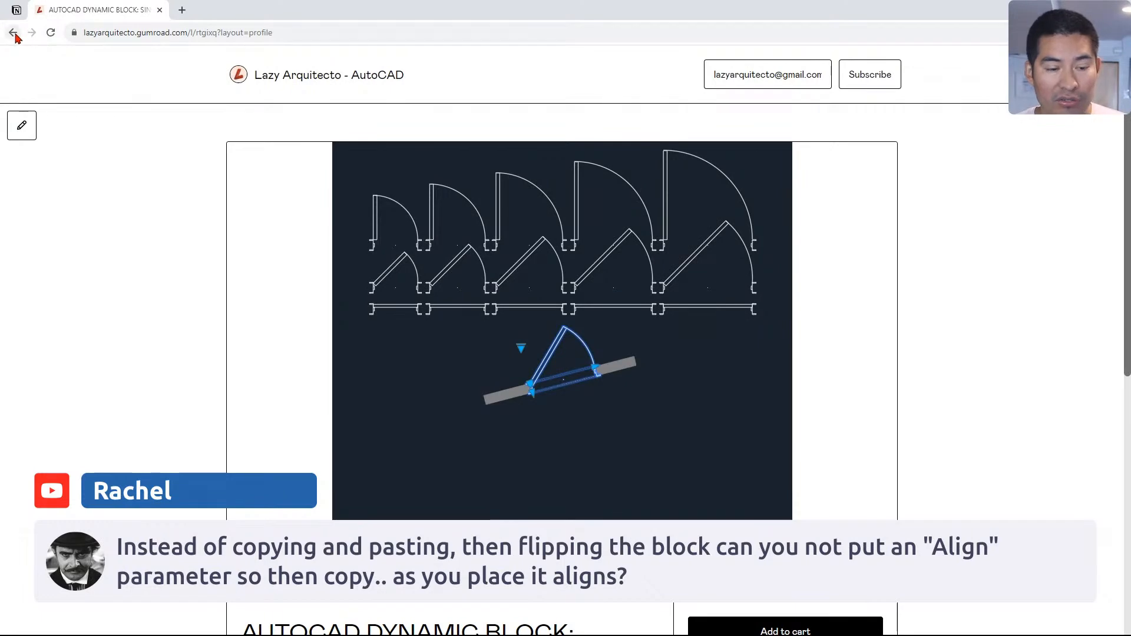
pyautogui.click(14, 33)
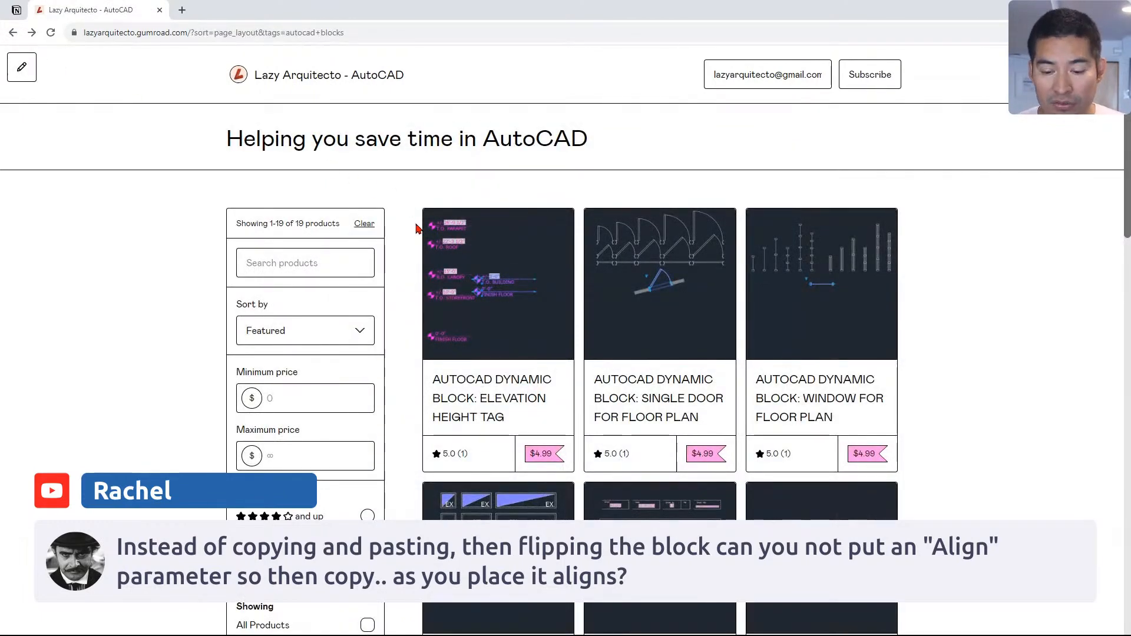
# - Find the Sink dynamic block in the shop list and open its product page to examine its alignment picture
pyautogui.scroll(-2, 687, 280)
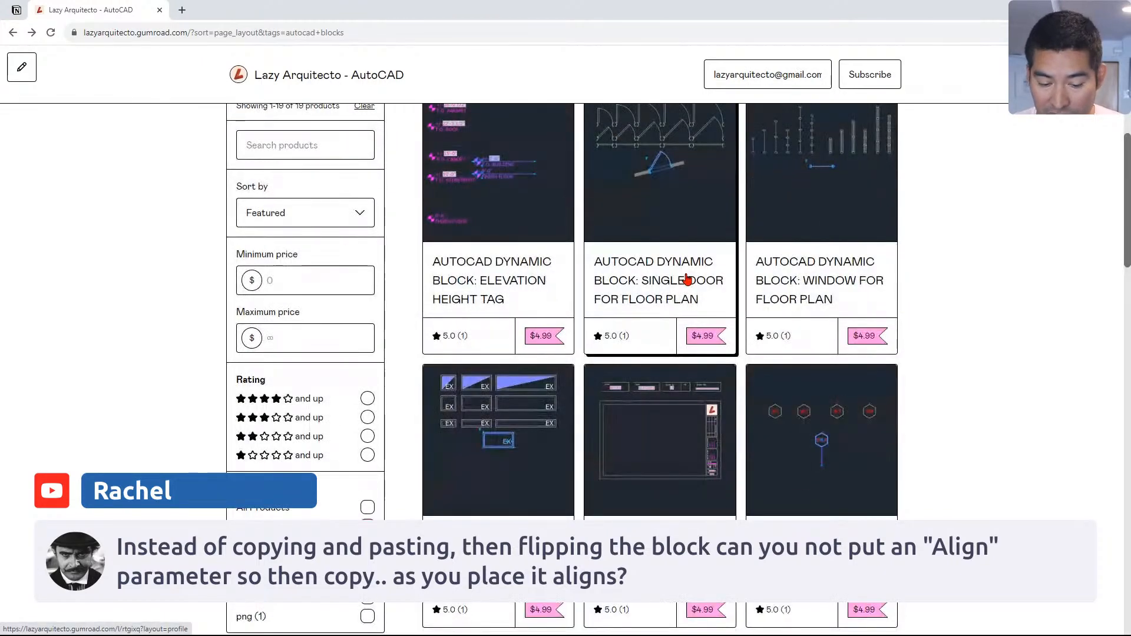
pyautogui.scroll(-4, 687, 280)
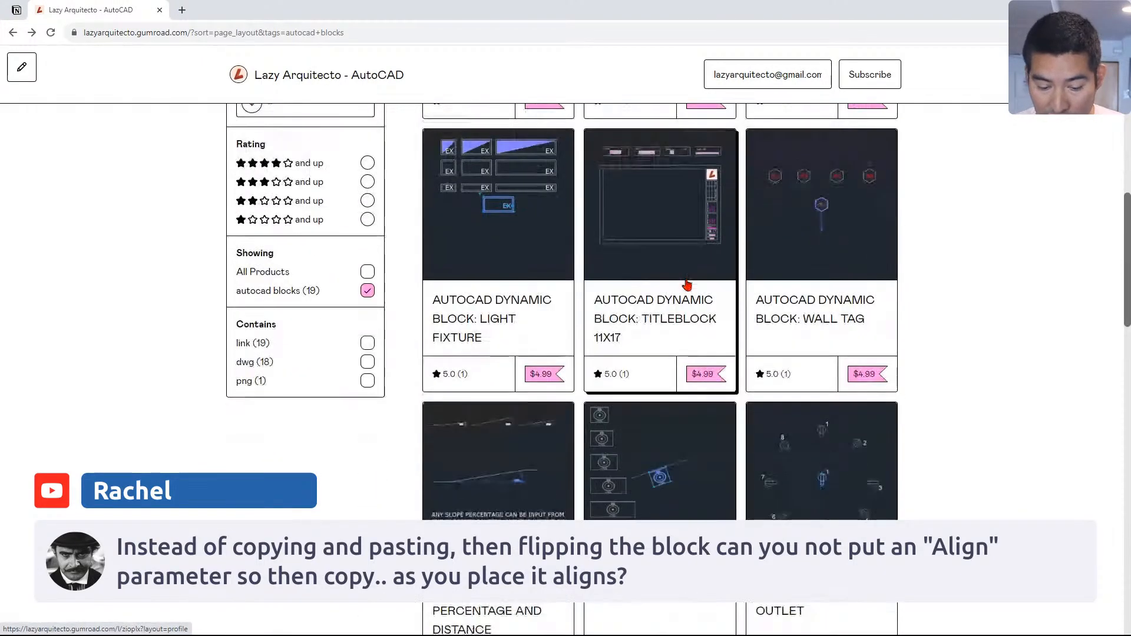
pyautogui.scroll(-2, 687, 285)
pyautogui.click(677, 360)
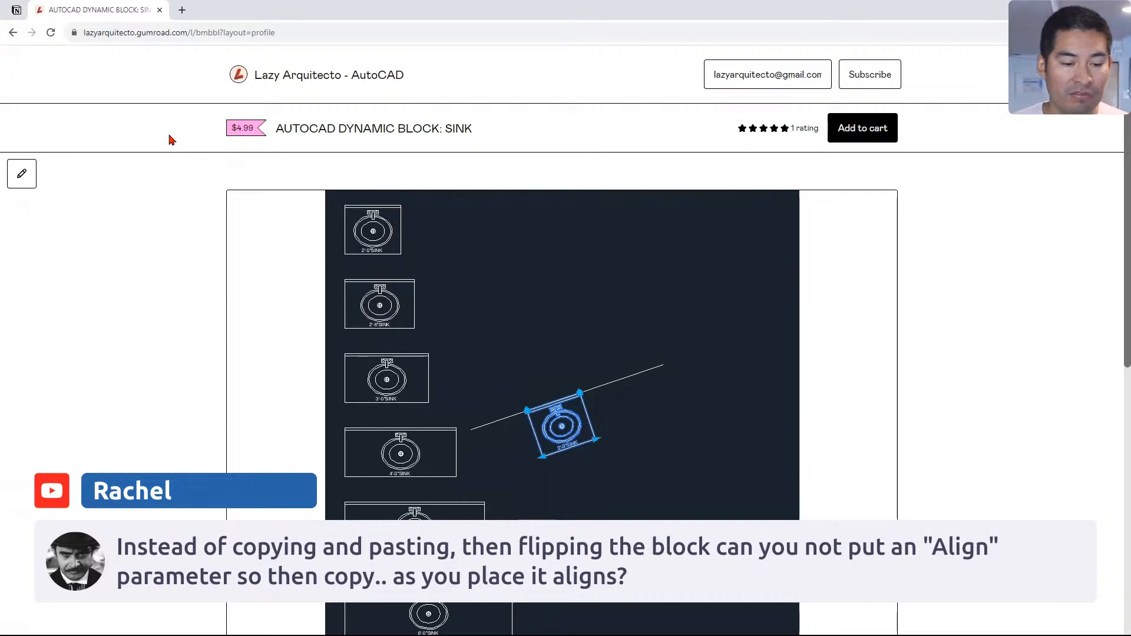
# - Leave the Sink product page and move the browser aside to return to the LAZY ARQUITECTO-rcp drawing in AutoCAD
pyautogui.click(13, 33)
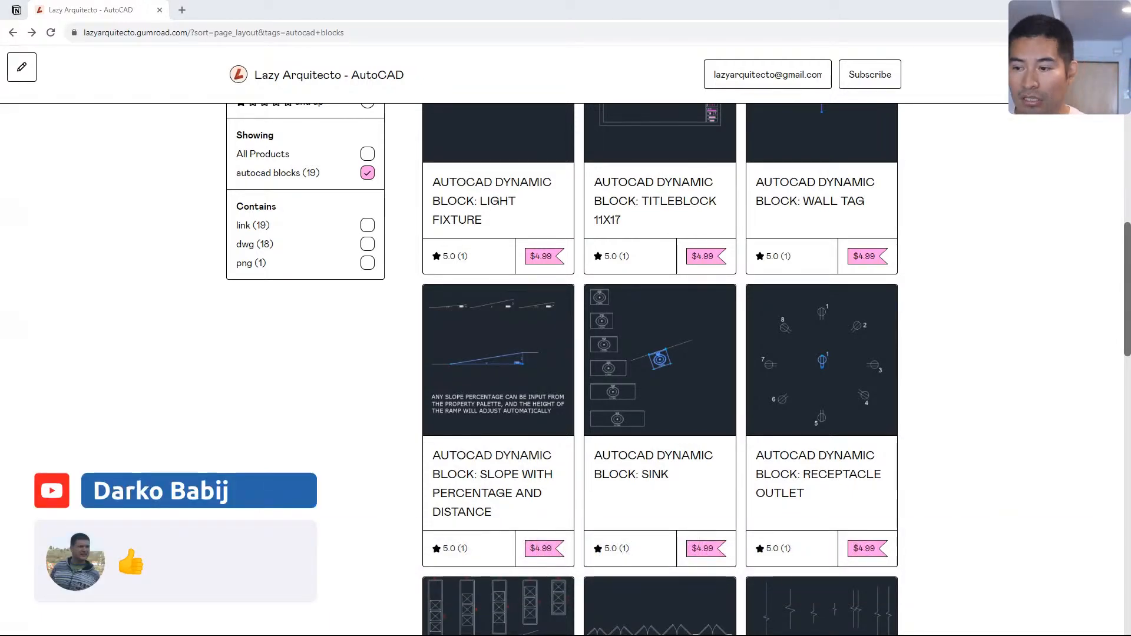
pyautogui.click(674, 34)
pyautogui.moveTo(648, 12); pyautogui.dragTo(0, 181)
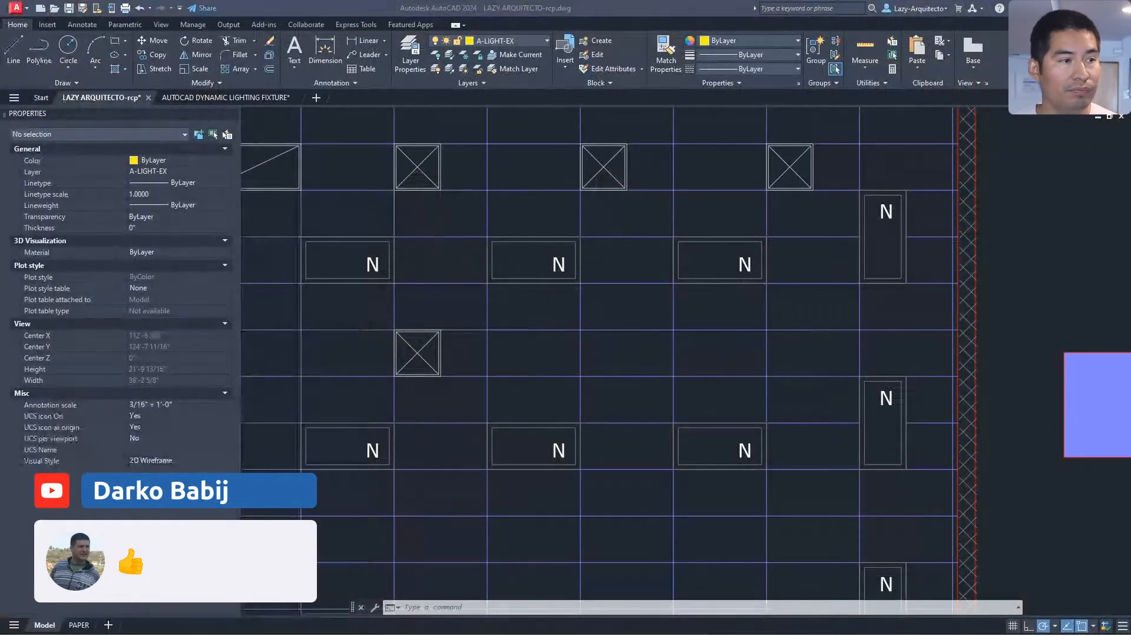